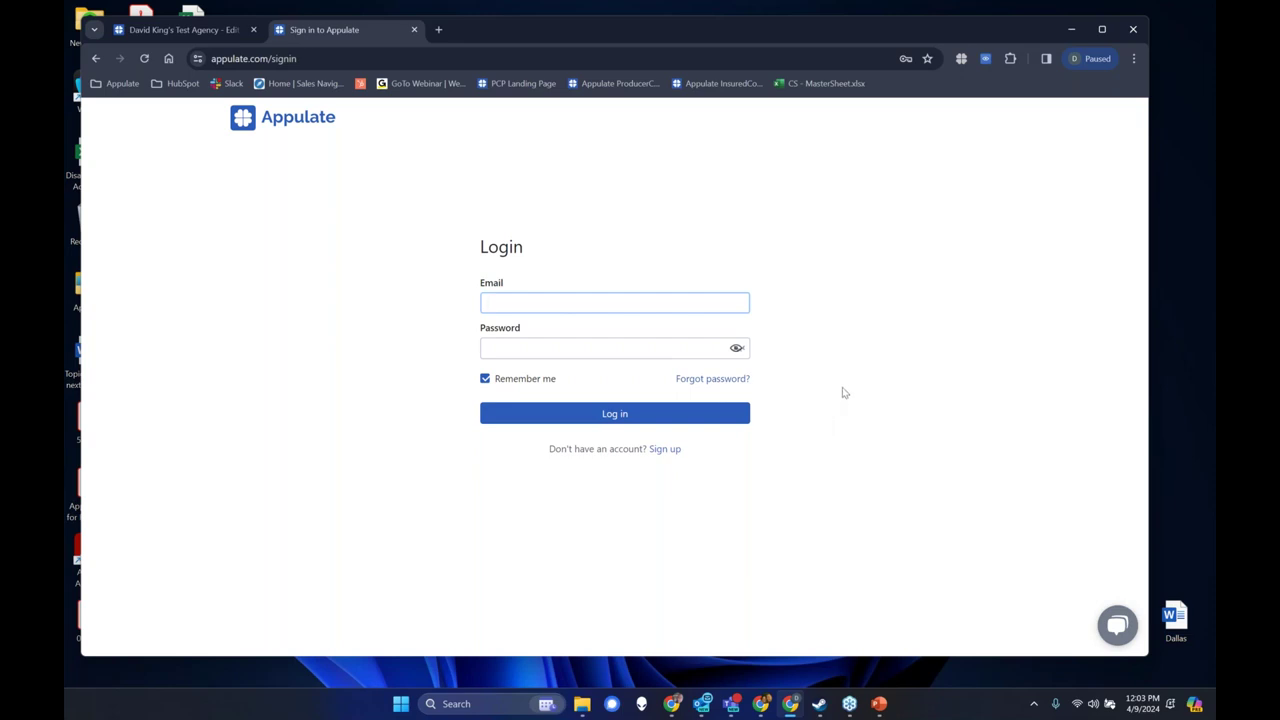
left_click(527, 302)
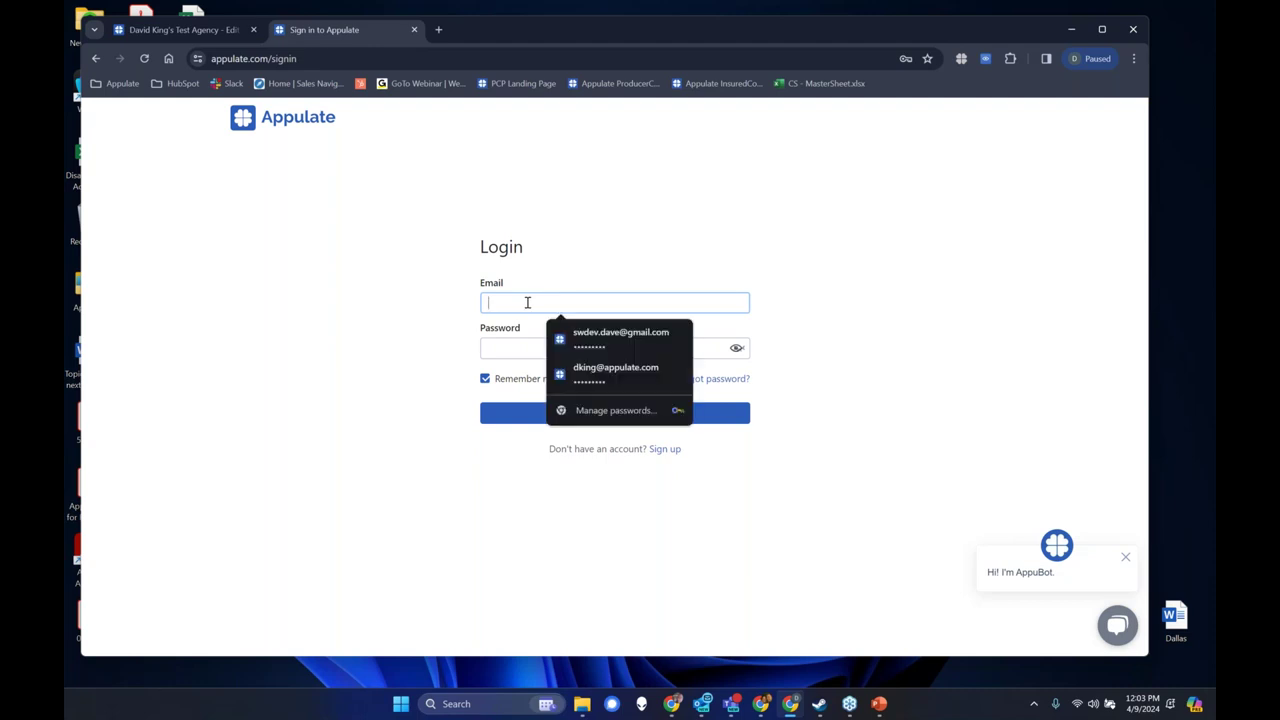
left_click(414, 313)
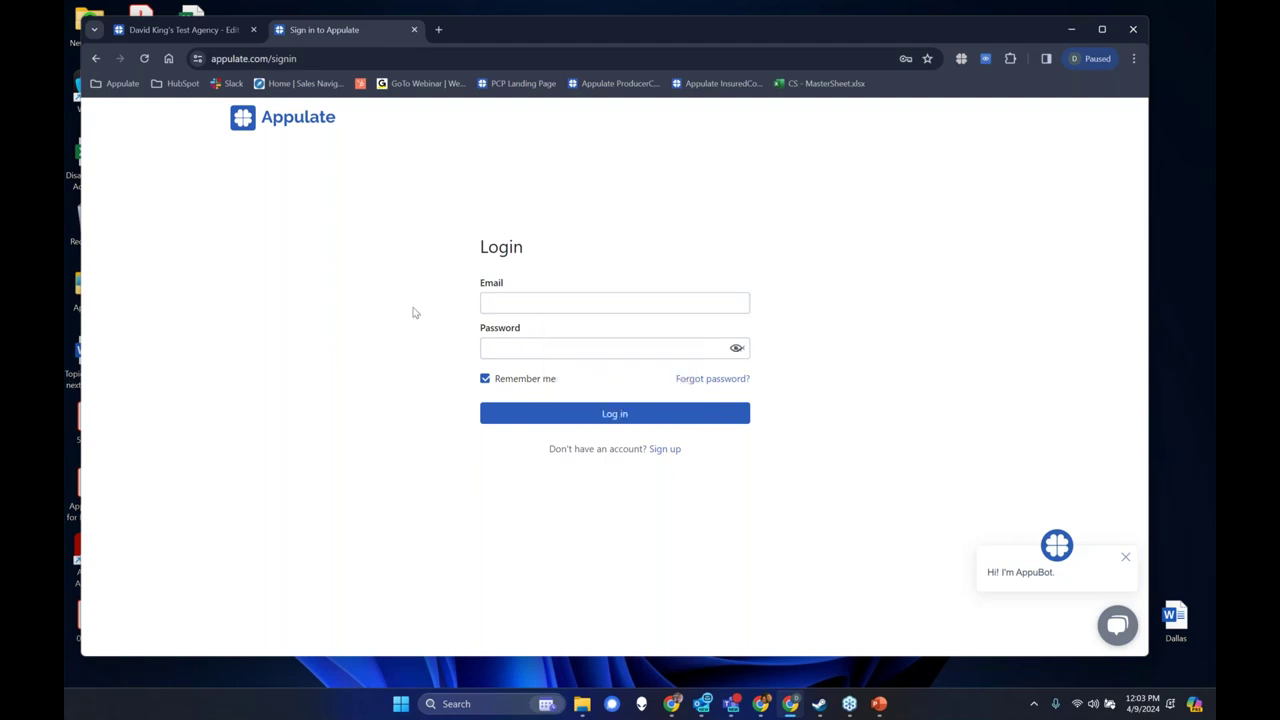
left_click(535, 295)
left_click(670, 452)
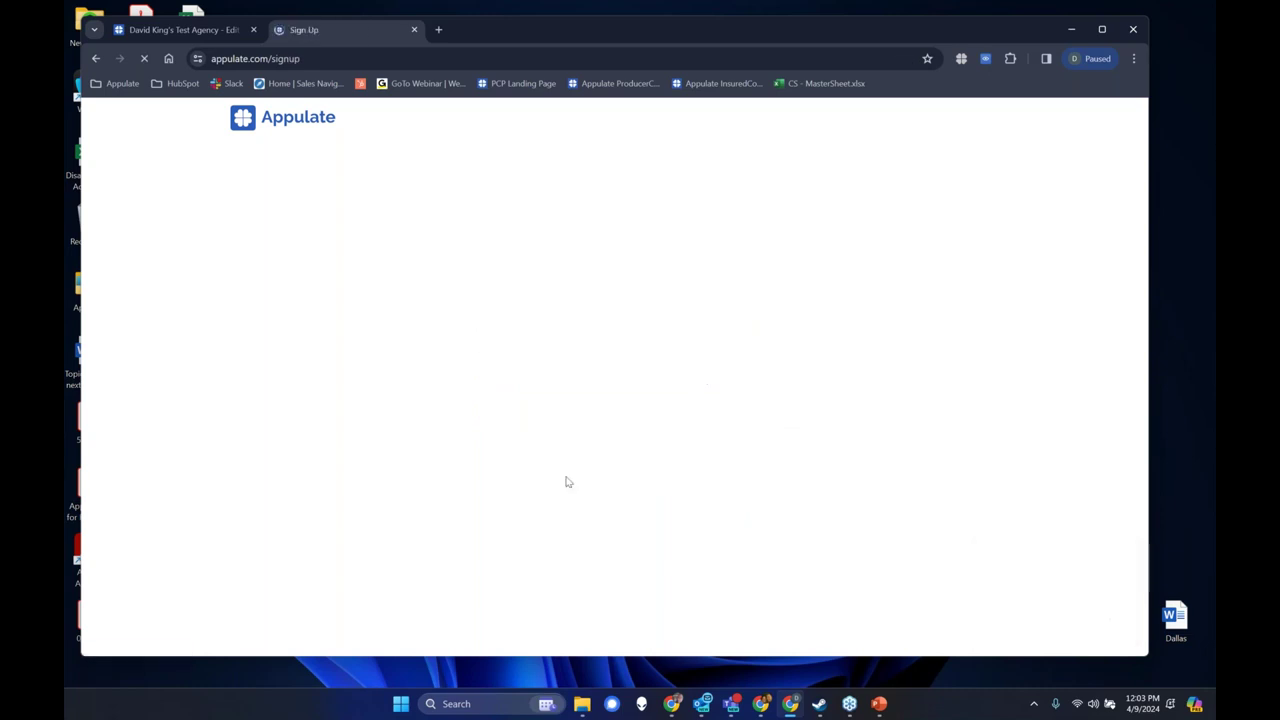
left_click(862, 456)
left_click(577, 385)
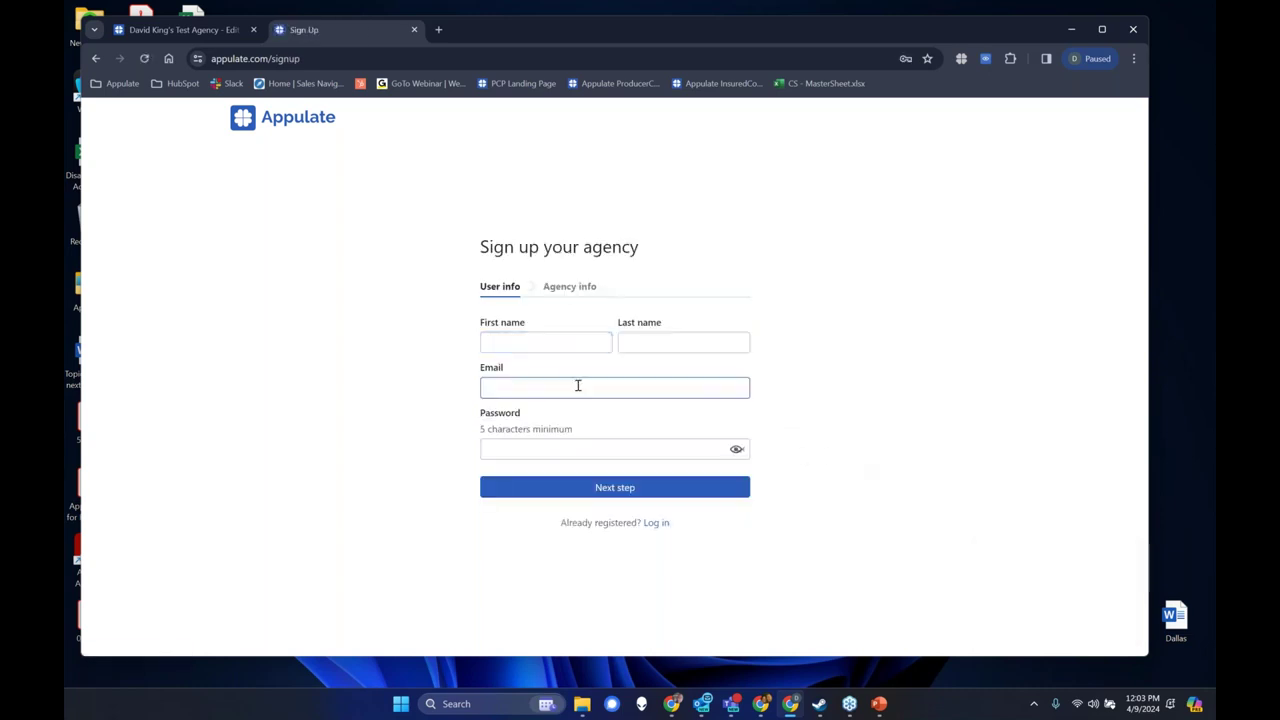
left_click(355, 398)
left_click(349, 425)
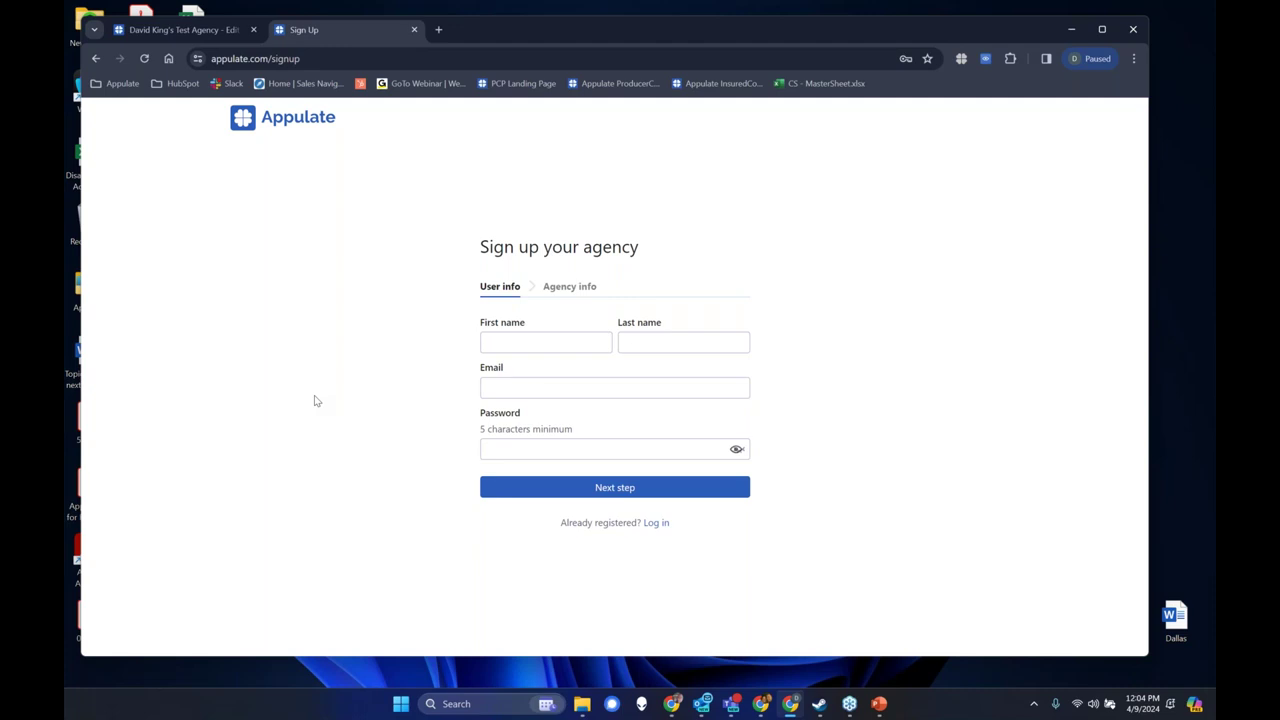
Sign in to Appulate with the saved agency login and the Windows PIN.
left_click(552, 305)
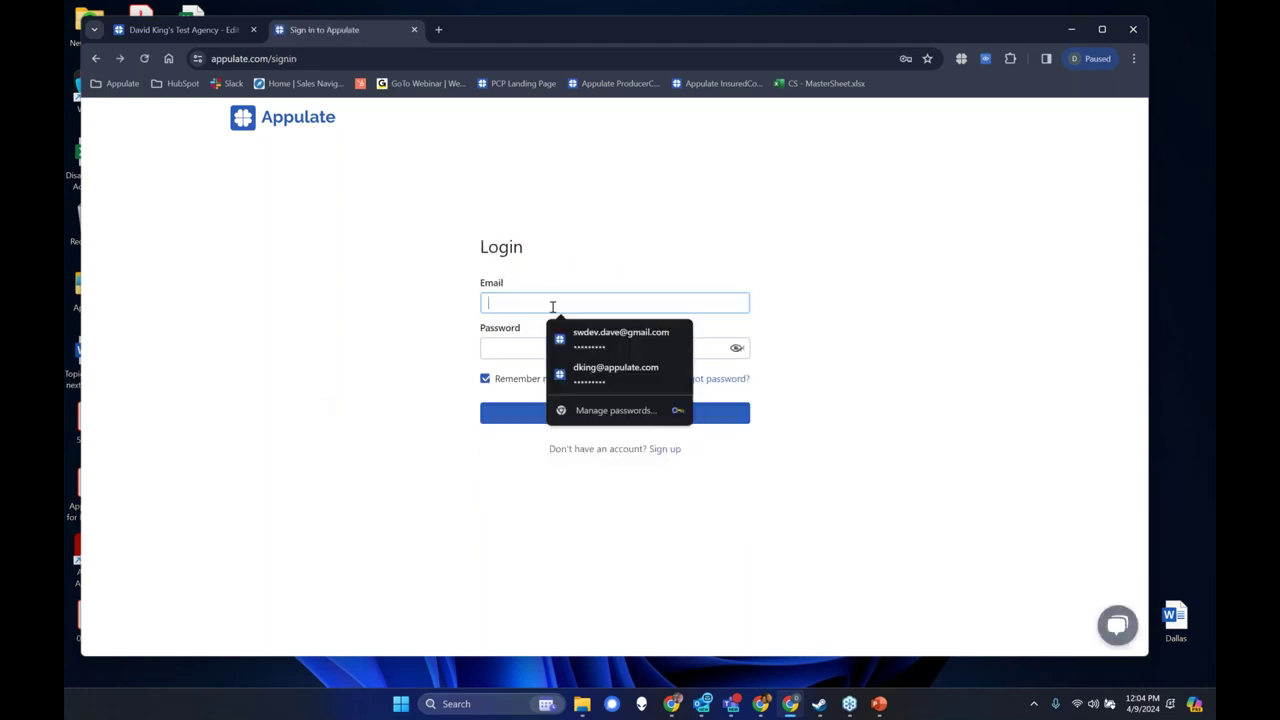
left_click(608, 346)
type("1234")
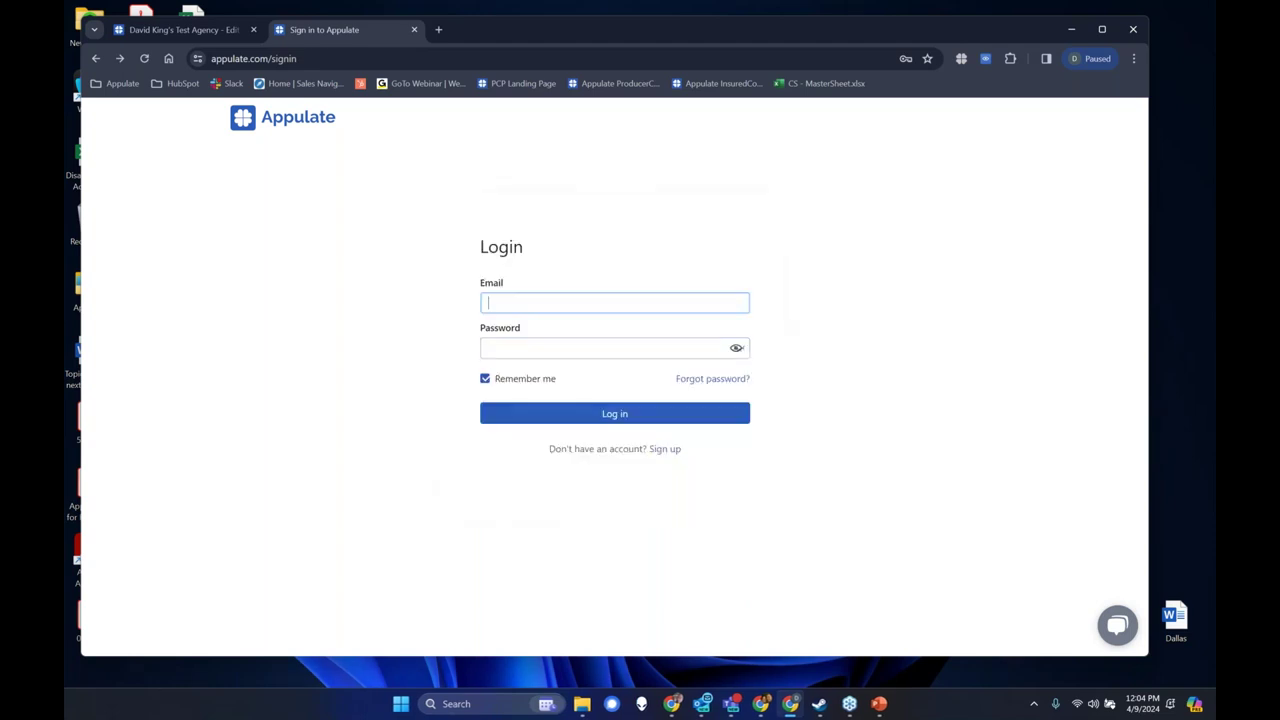
left_click(623, 414)
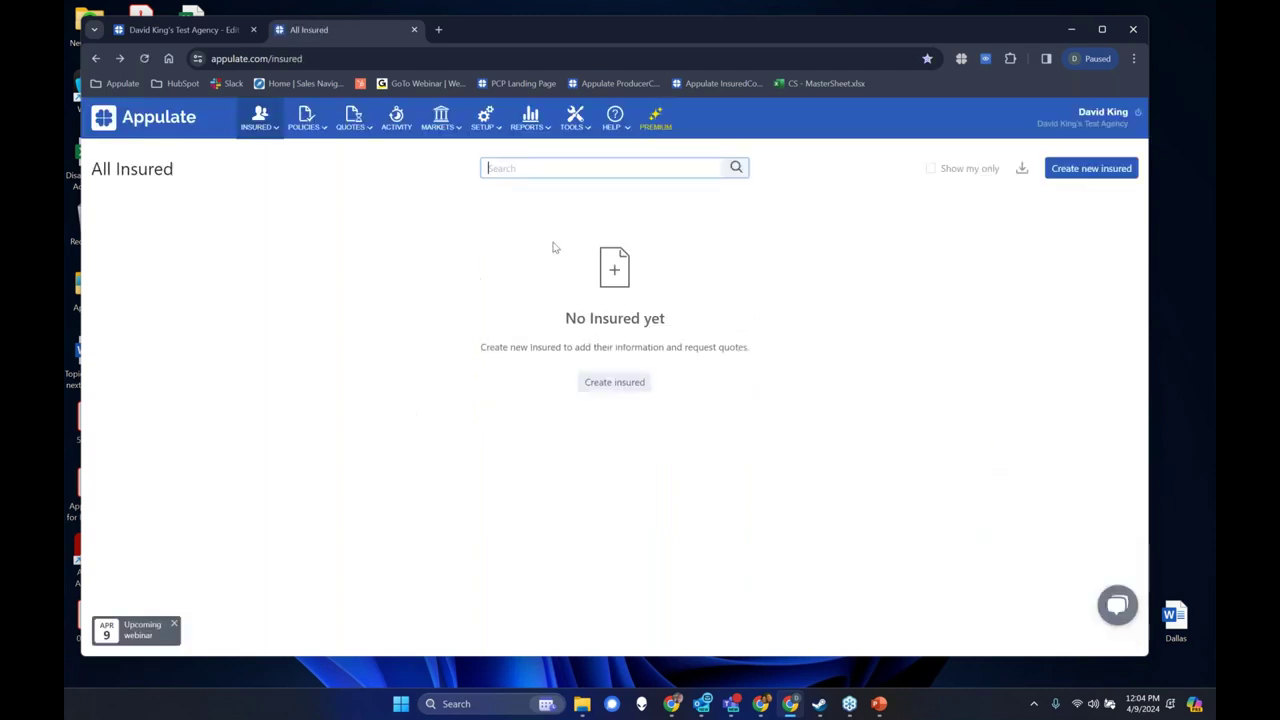
mouse_move(585, 125)
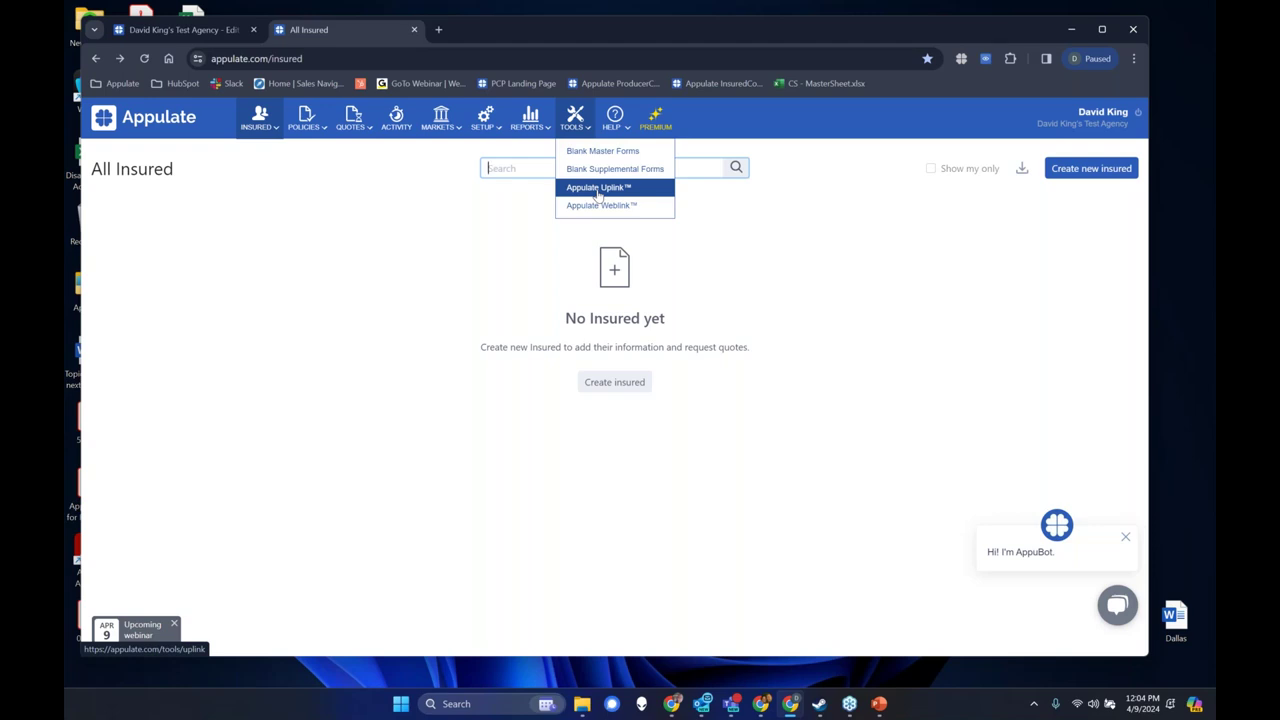
Open the Appulate Uplink tool page, leaving Epic as the agency management system.
left_click(598, 188)
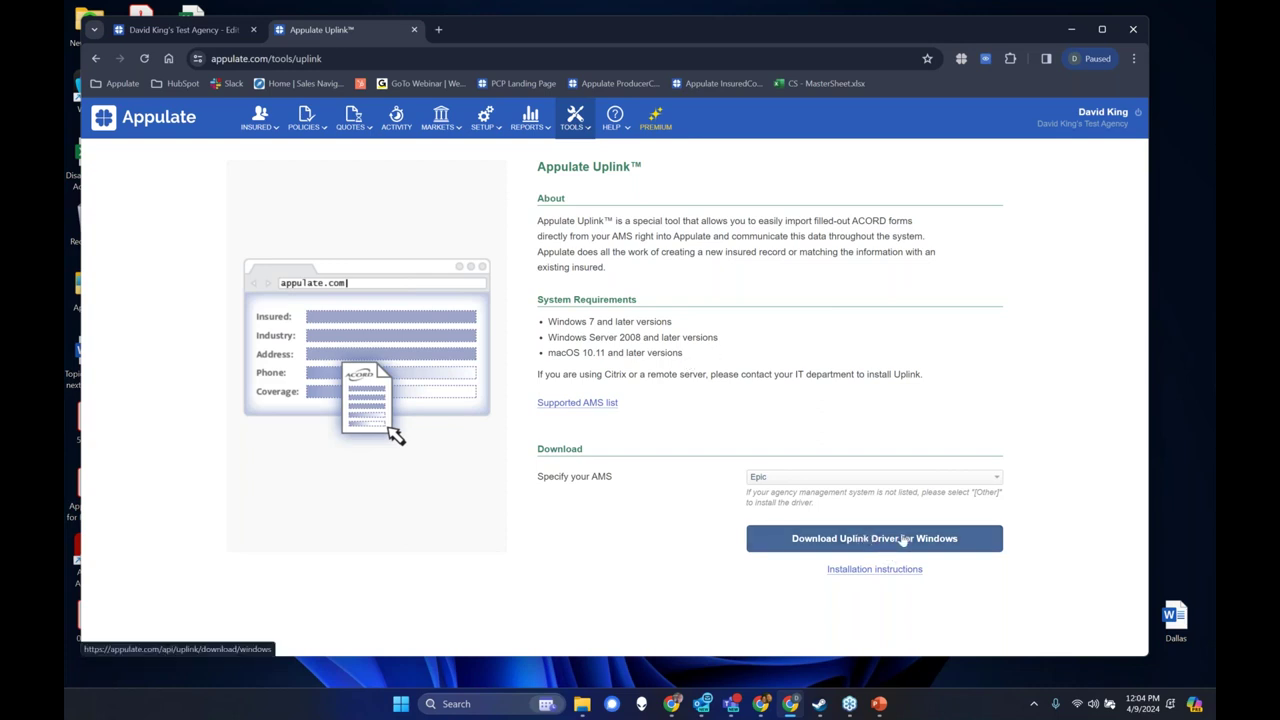
left_click(833, 478)
left_click(833, 472)
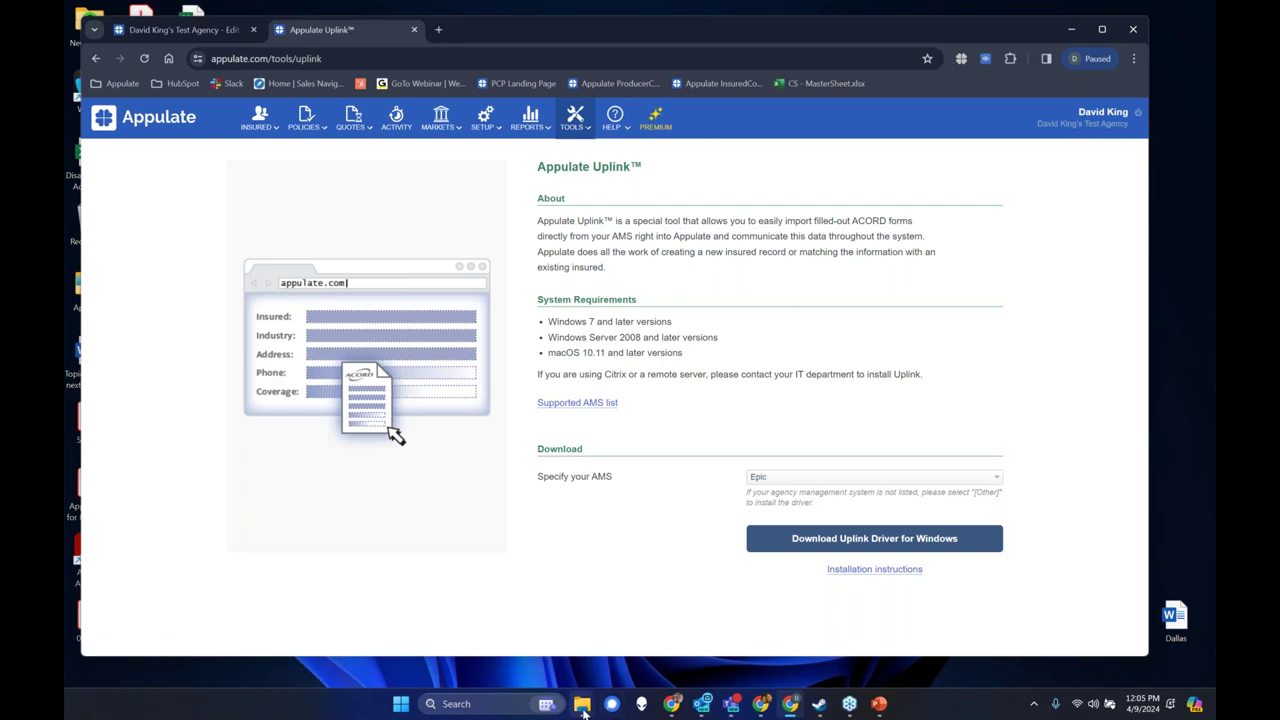
Open the Gold Apple Nursery ACORD 130 PDF from the Appulate DEMO zip archive.
mouse_move(584, 708)
mouse_move(522, 643)
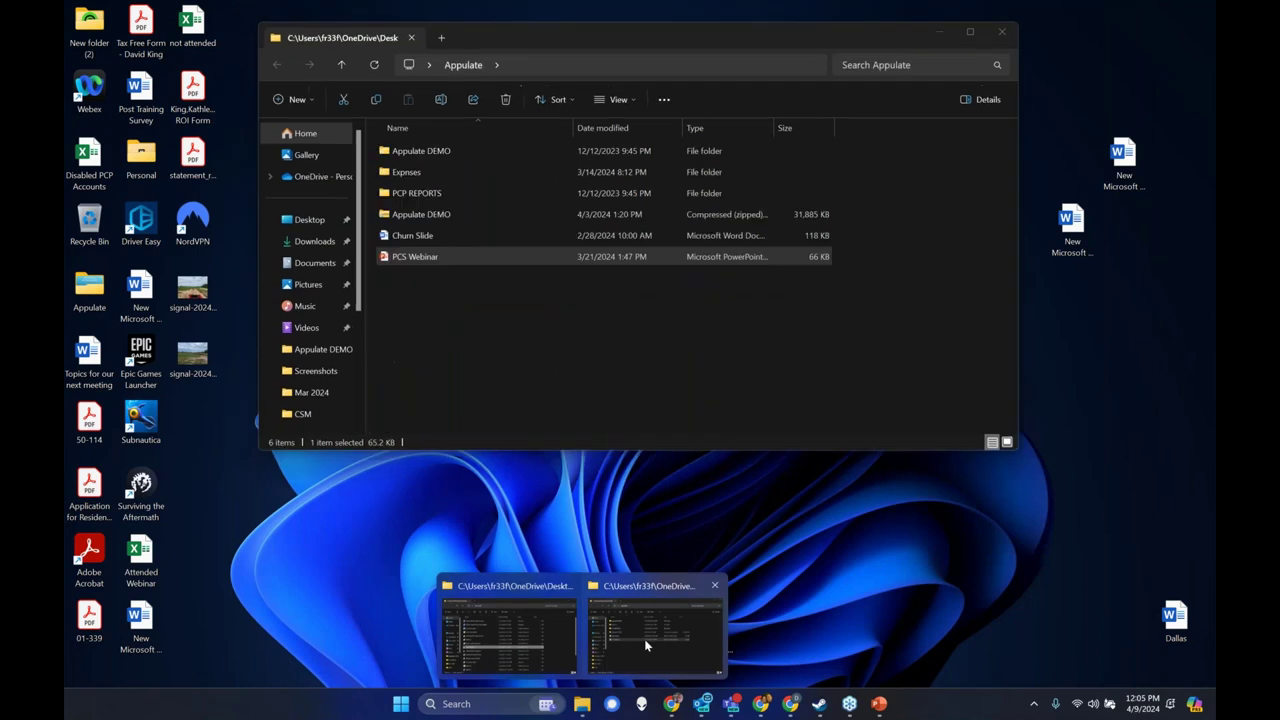
left_click(646, 643)
double_click(451, 212)
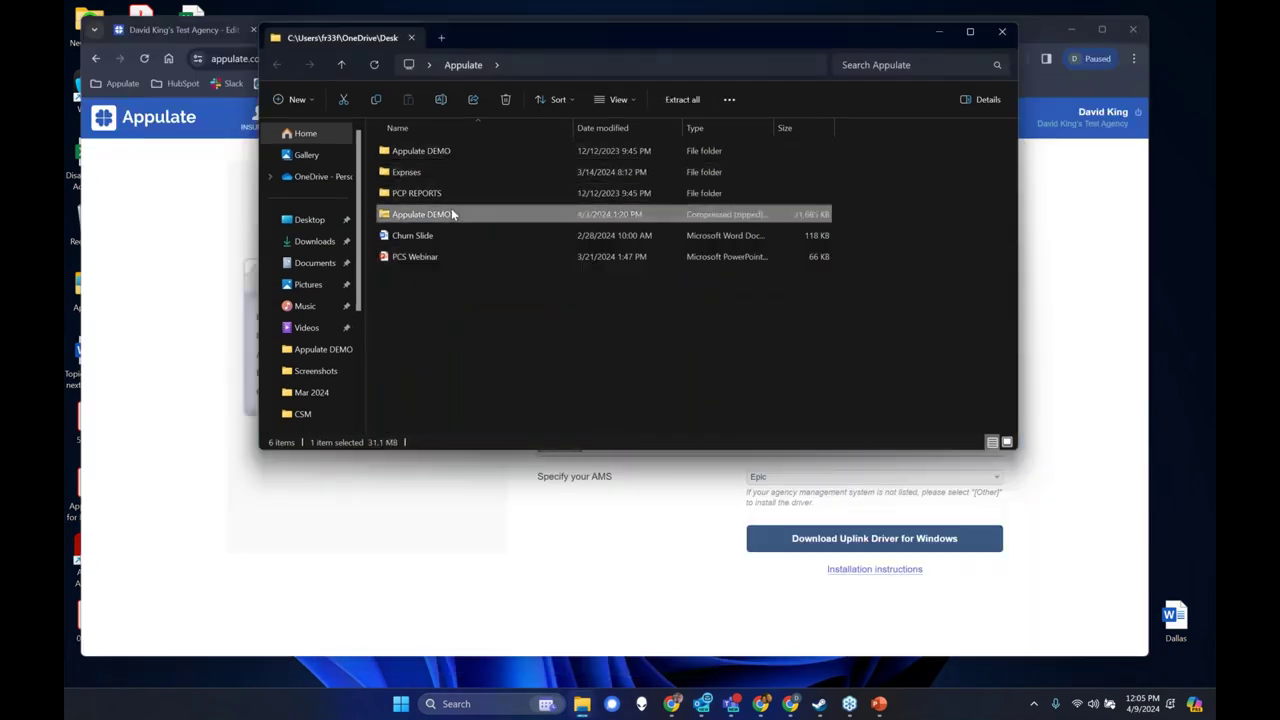
double_click(445, 155)
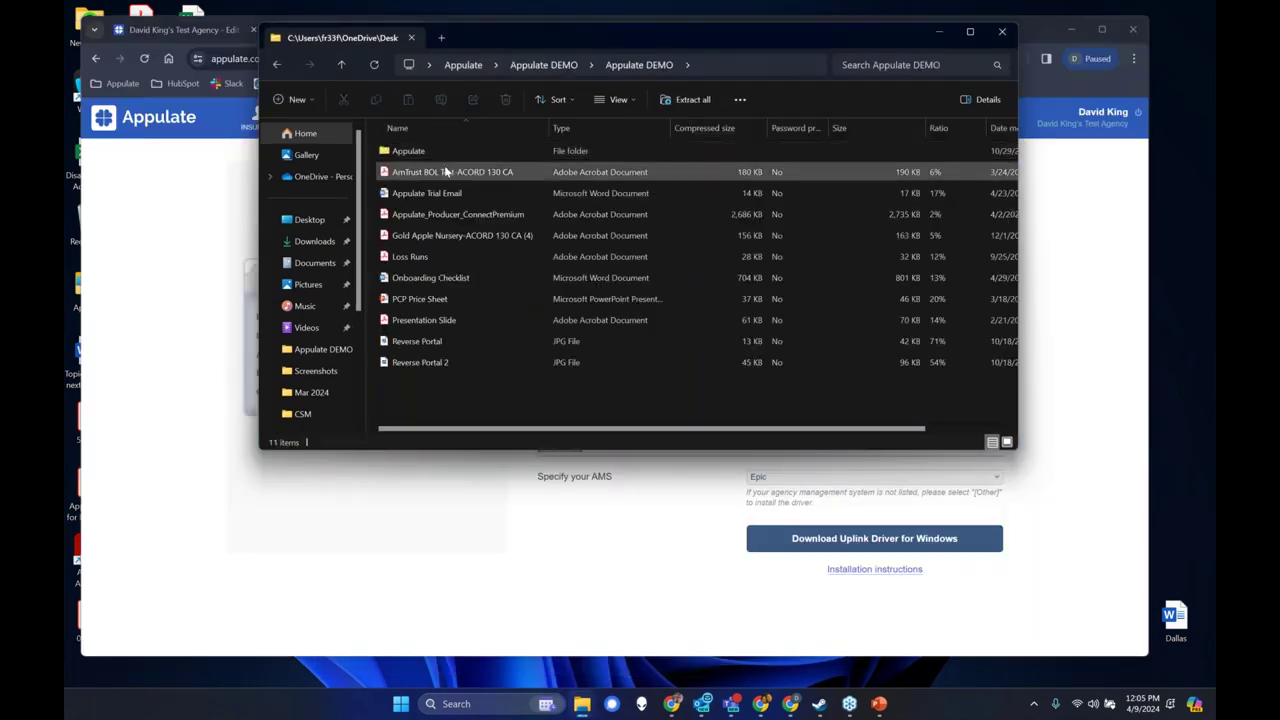
double_click(493, 236)
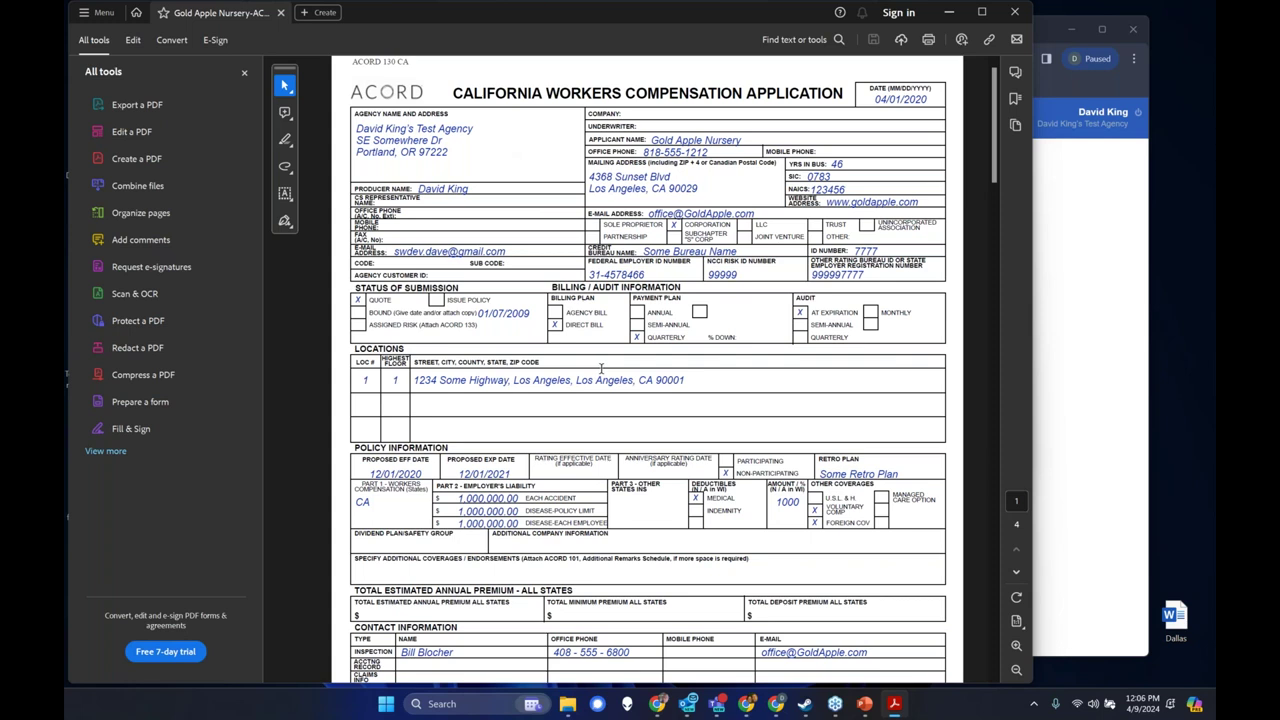
Print the Gold Apple Nursery application from Acrobat to the Appulate Uplink printer.
left_click(929, 45)
left_click(466, 204)
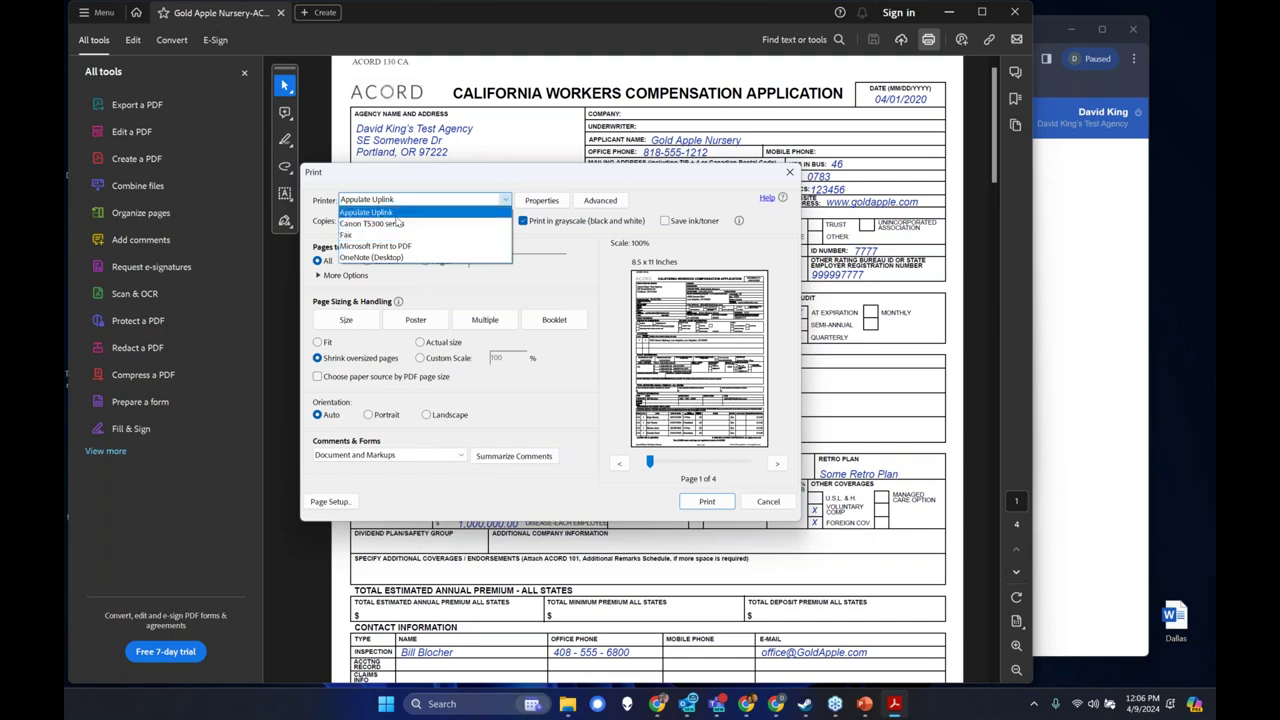
left_click(396, 216)
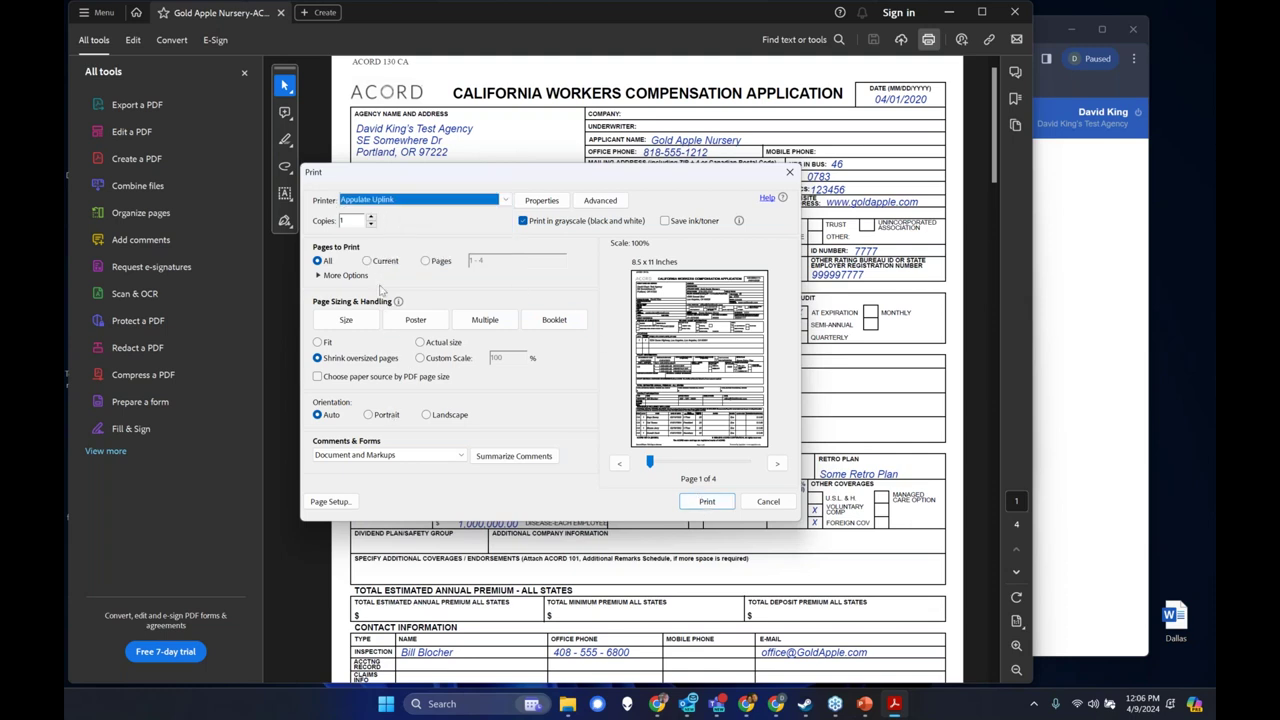
left_click(708, 502)
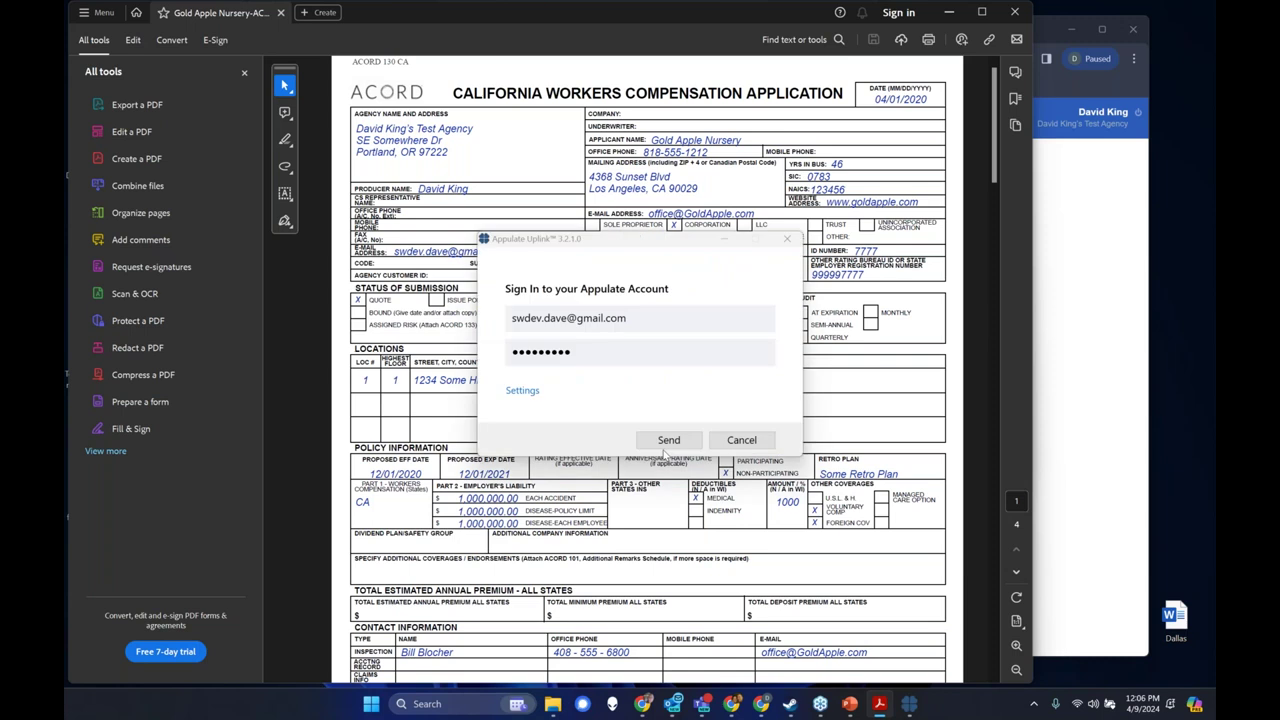
Send the application to the Appulate account using the saved Uplink credentials.
left_click(669, 441)
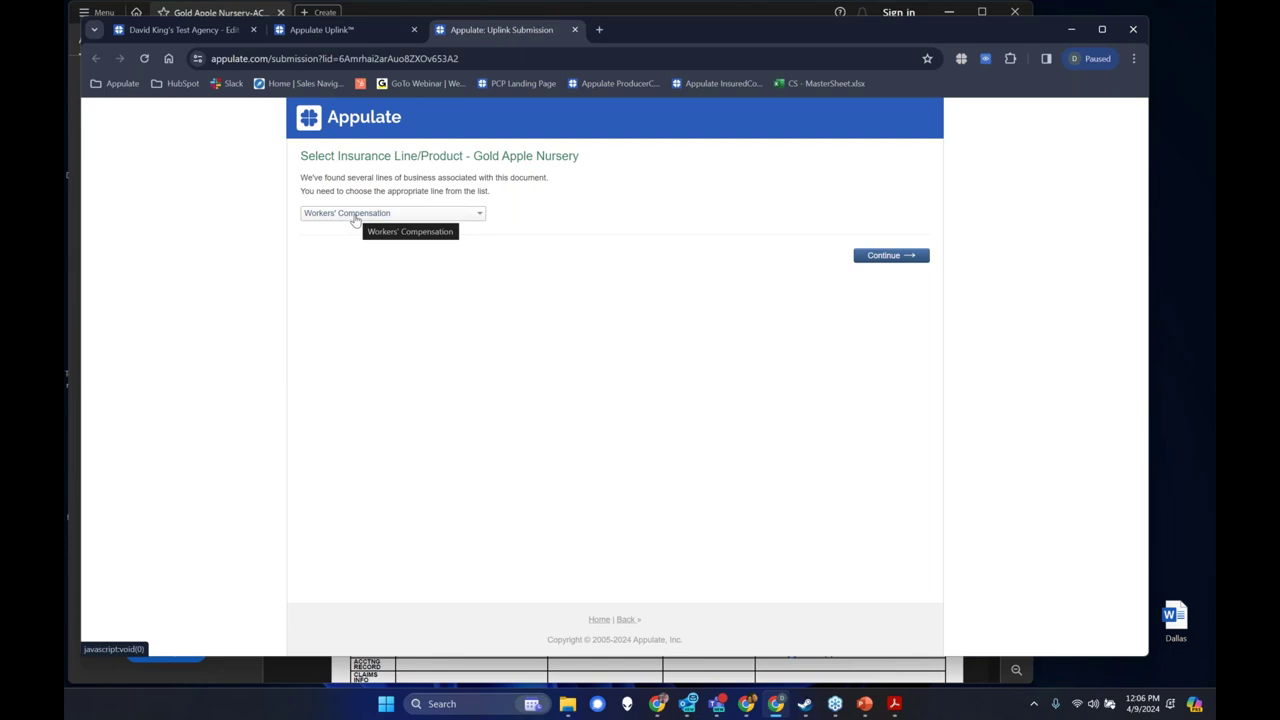
Keep Workers' Compensation as the insurance line and continue to create the quote request.
left_click(355, 214)
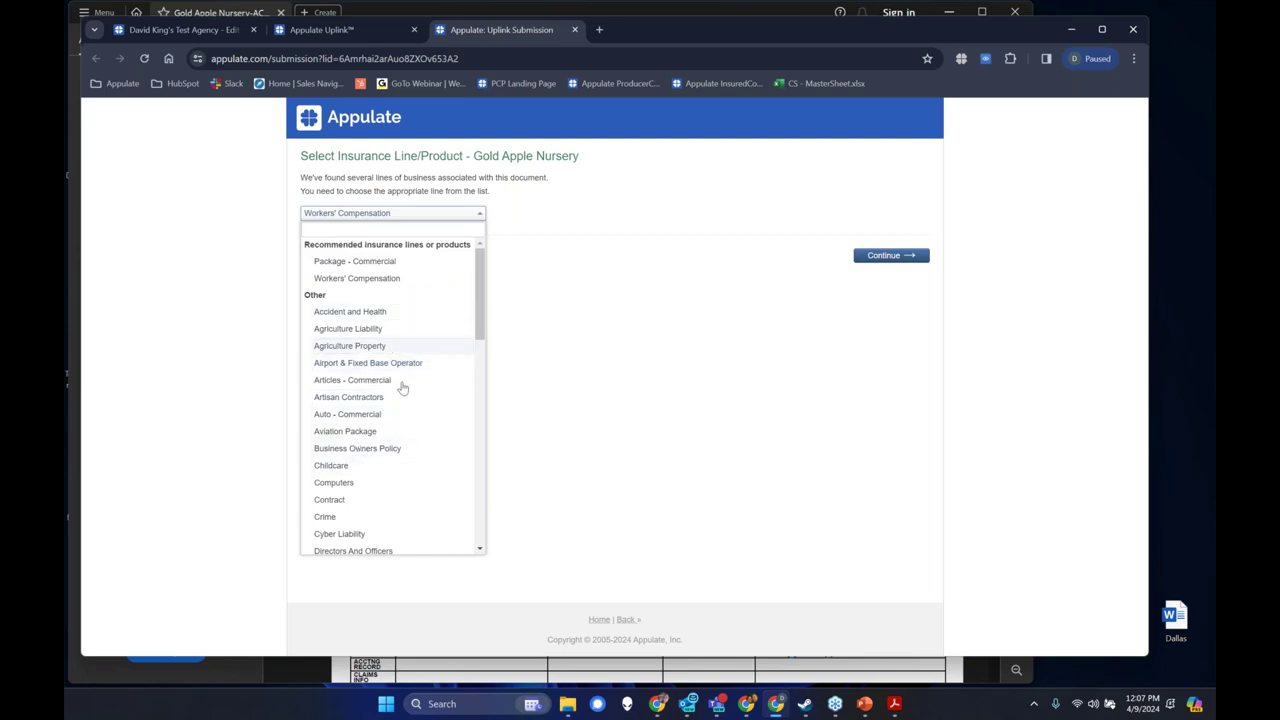
left_click(642, 355)
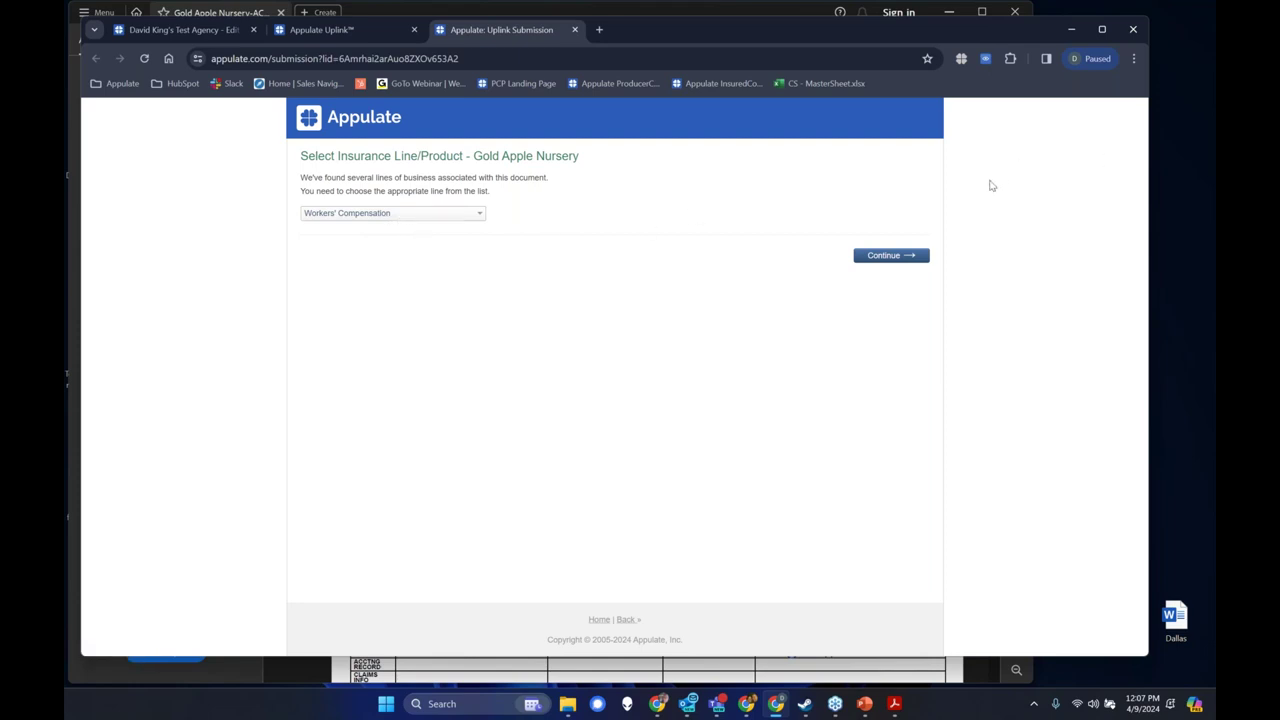
left_click(893, 256)
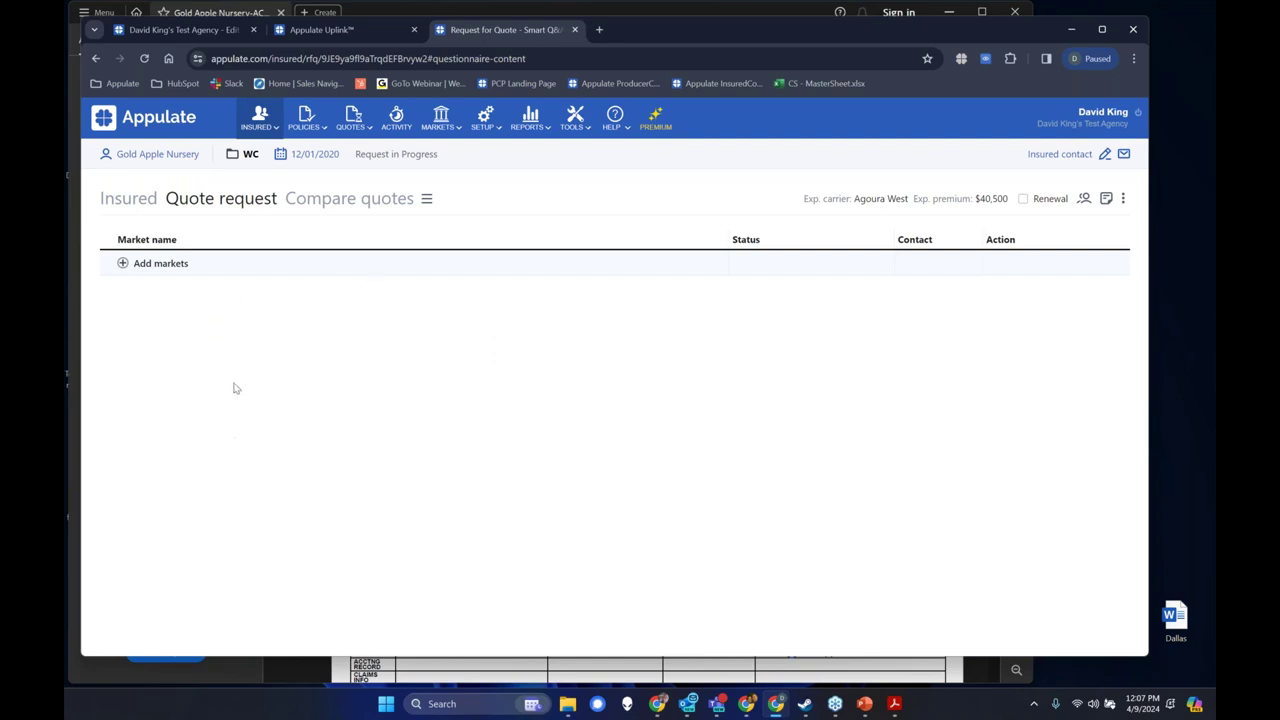
Open Gold Apple Nursery's insured record and review its profile form, cancelling without changes.
left_click(155, 160)
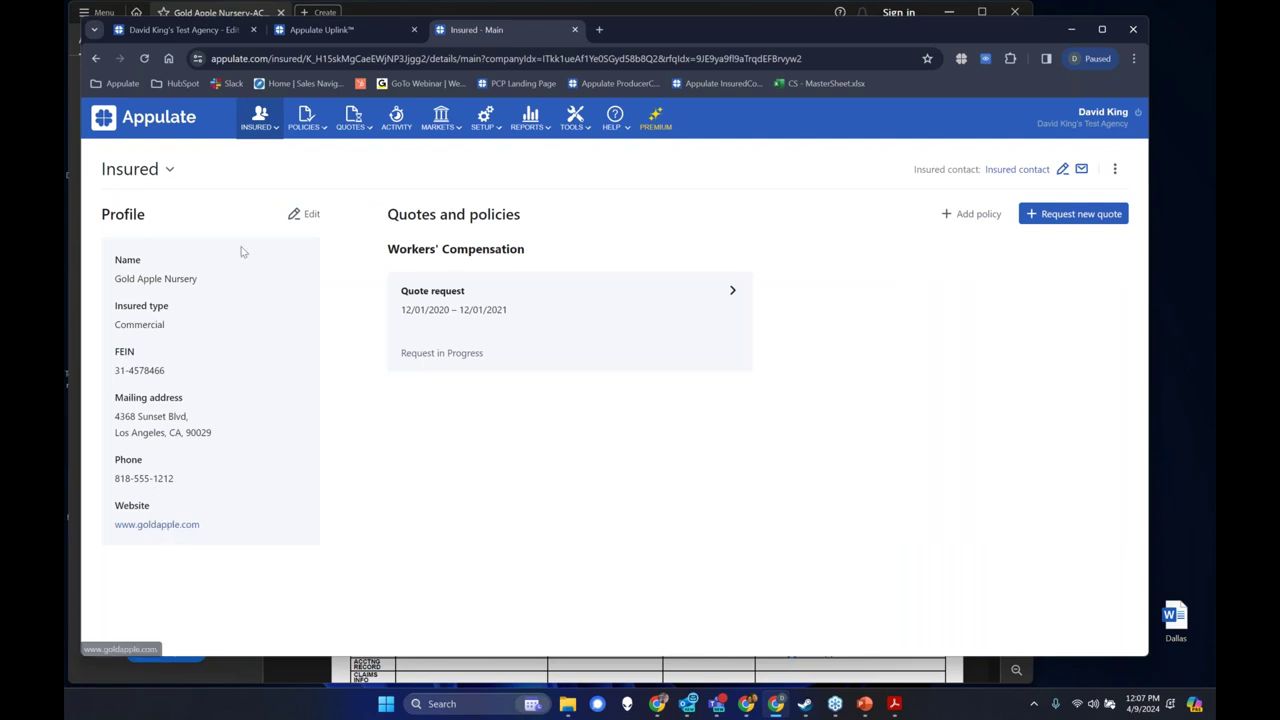
left_click(296, 218)
scroll(620, 480, "down", 3)
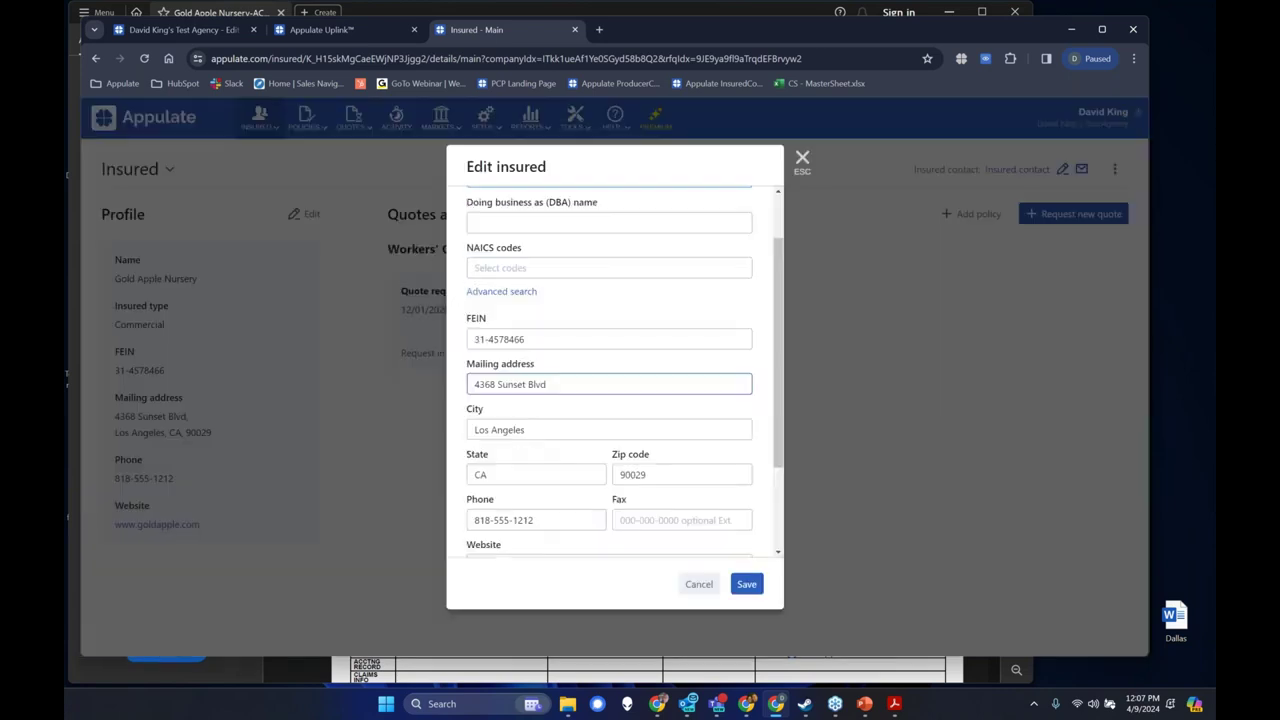
left_click(700, 584)
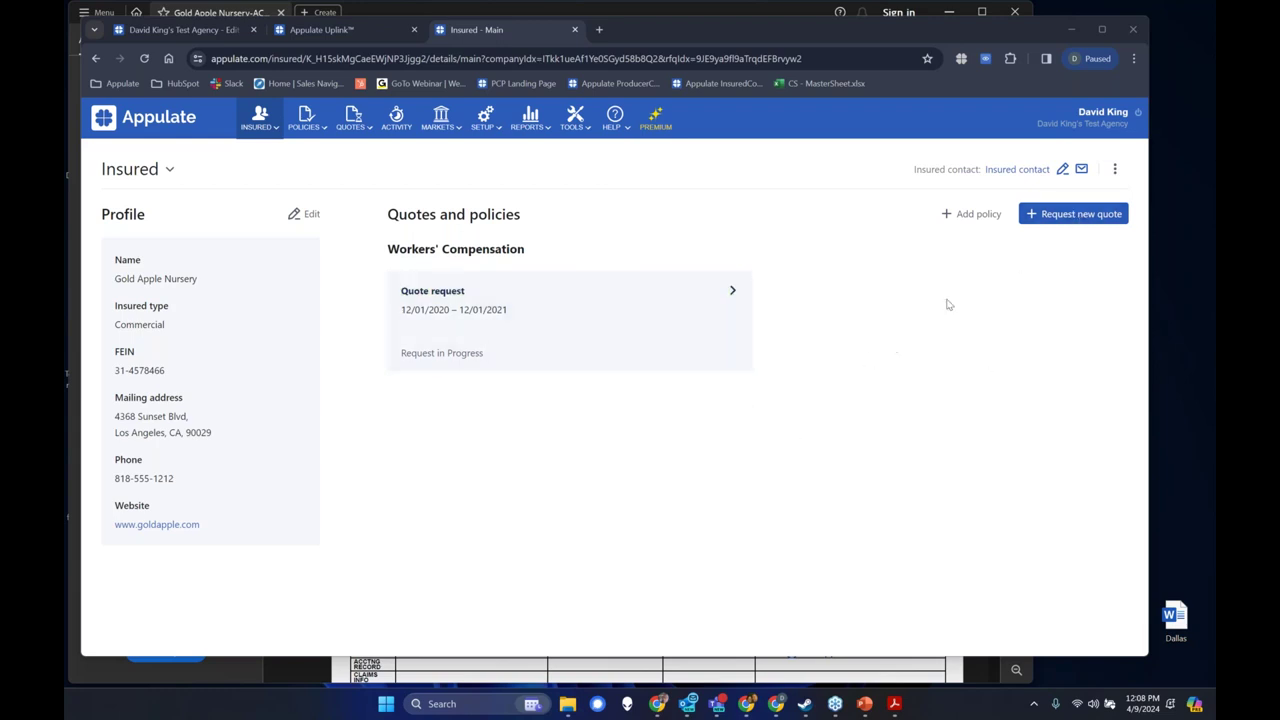
Abandon a new quote request and reopen the existing Workers' Compensation request.
left_click(1086, 216)
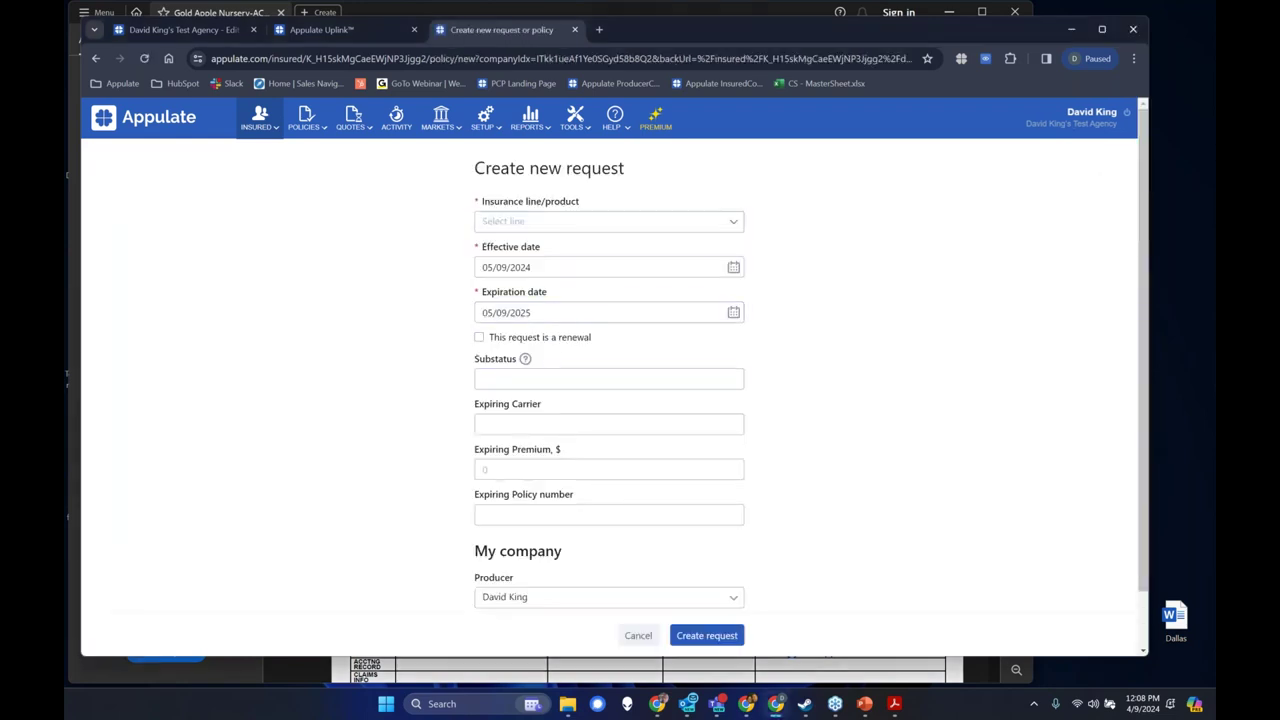
scroll(586, 457, "down", 1)
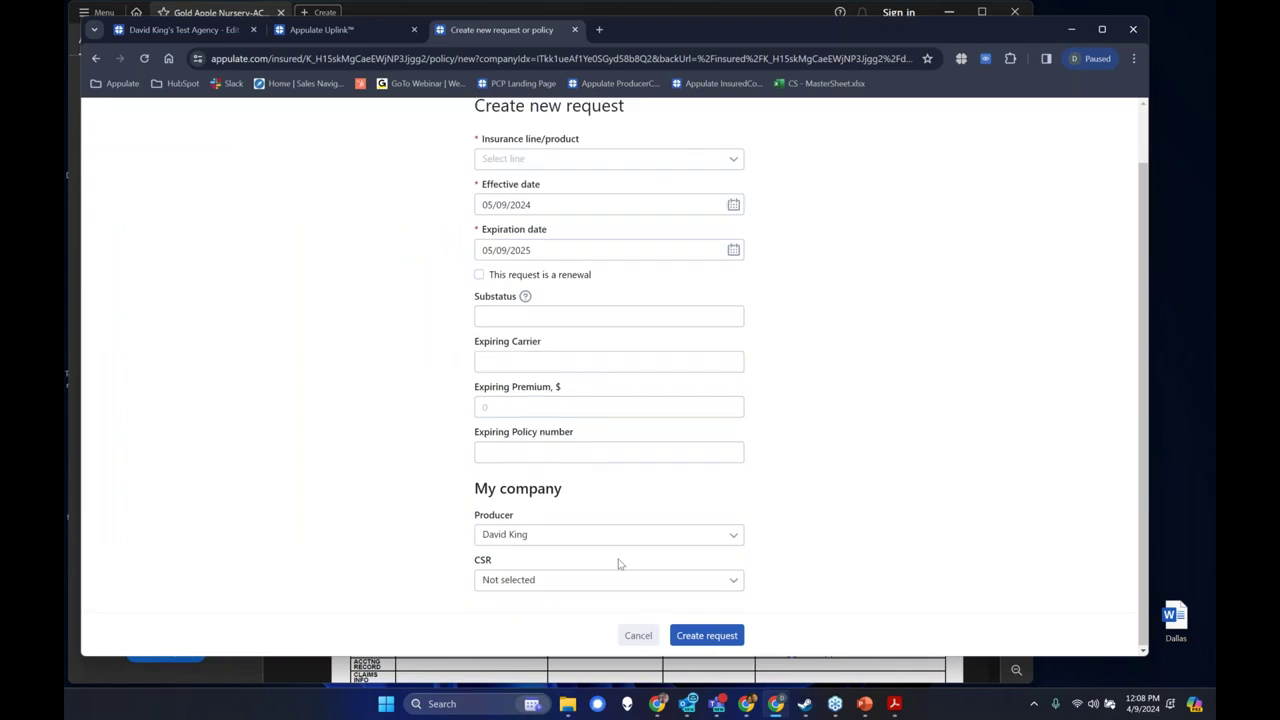
left_click(638, 637)
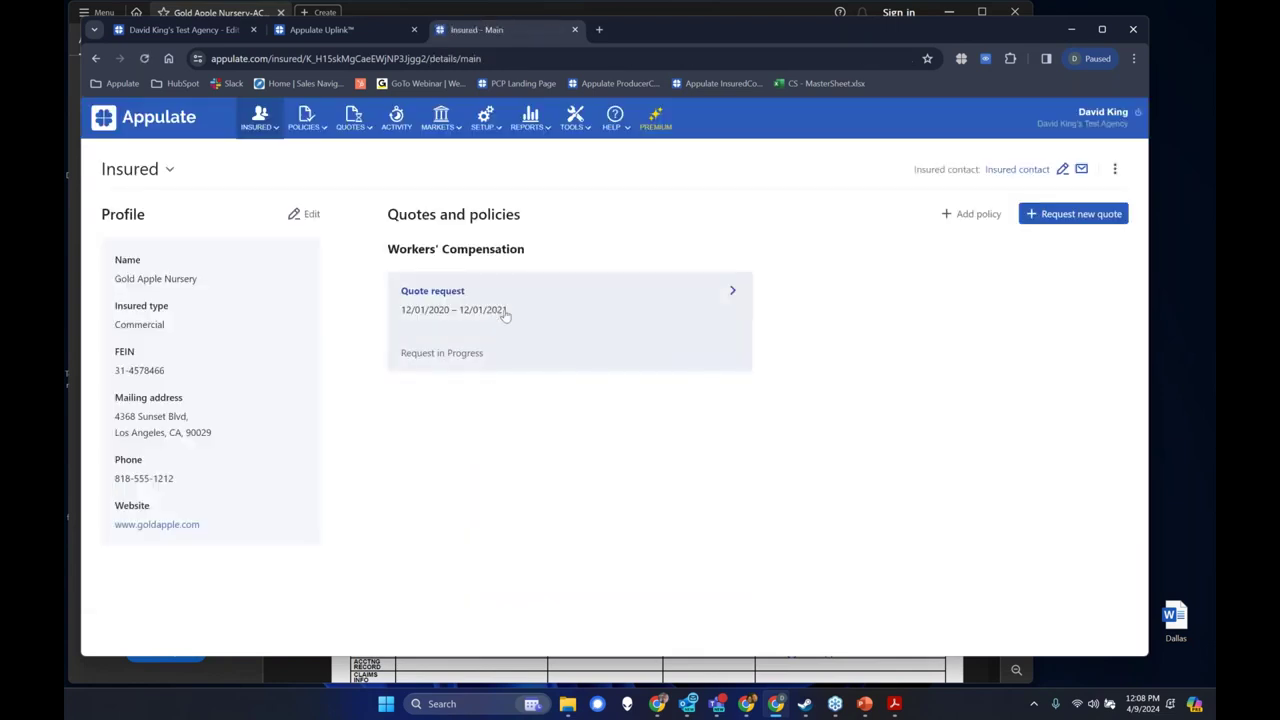
left_click(509, 315)
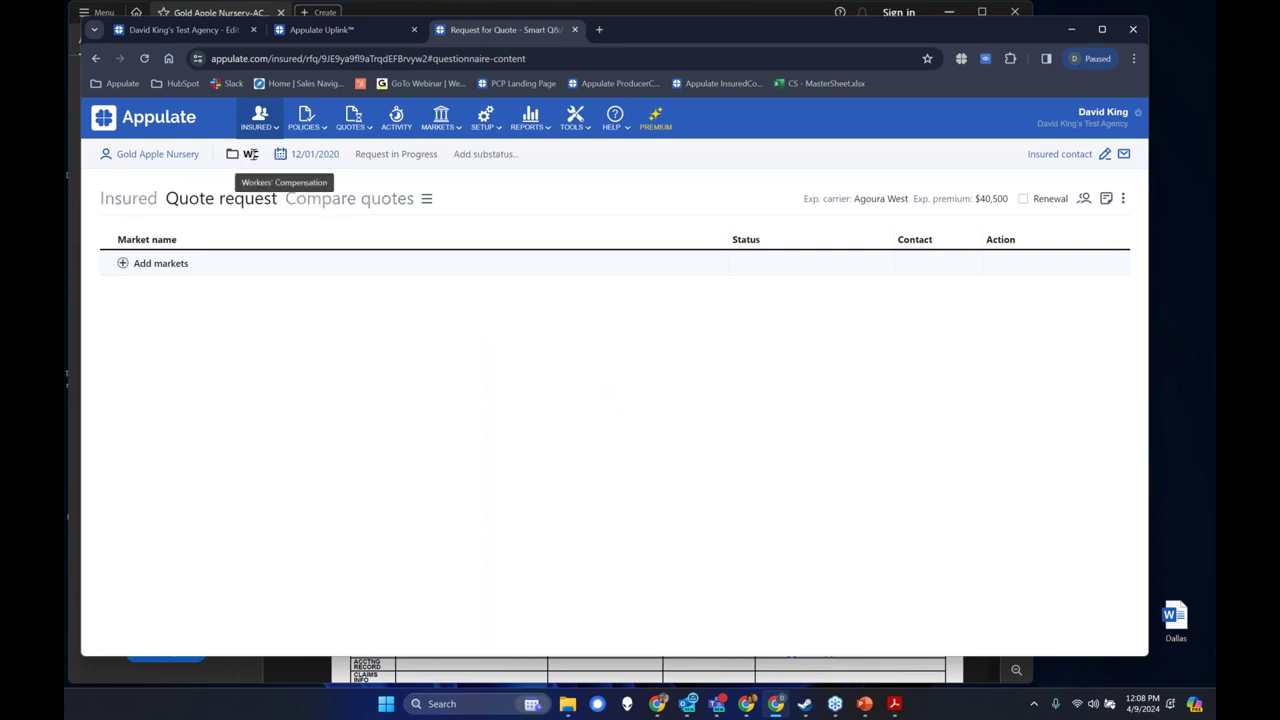
Set the WC quote's effective date to 05/01/2024, then view the insured's location and payroll details.
double_click(257, 155)
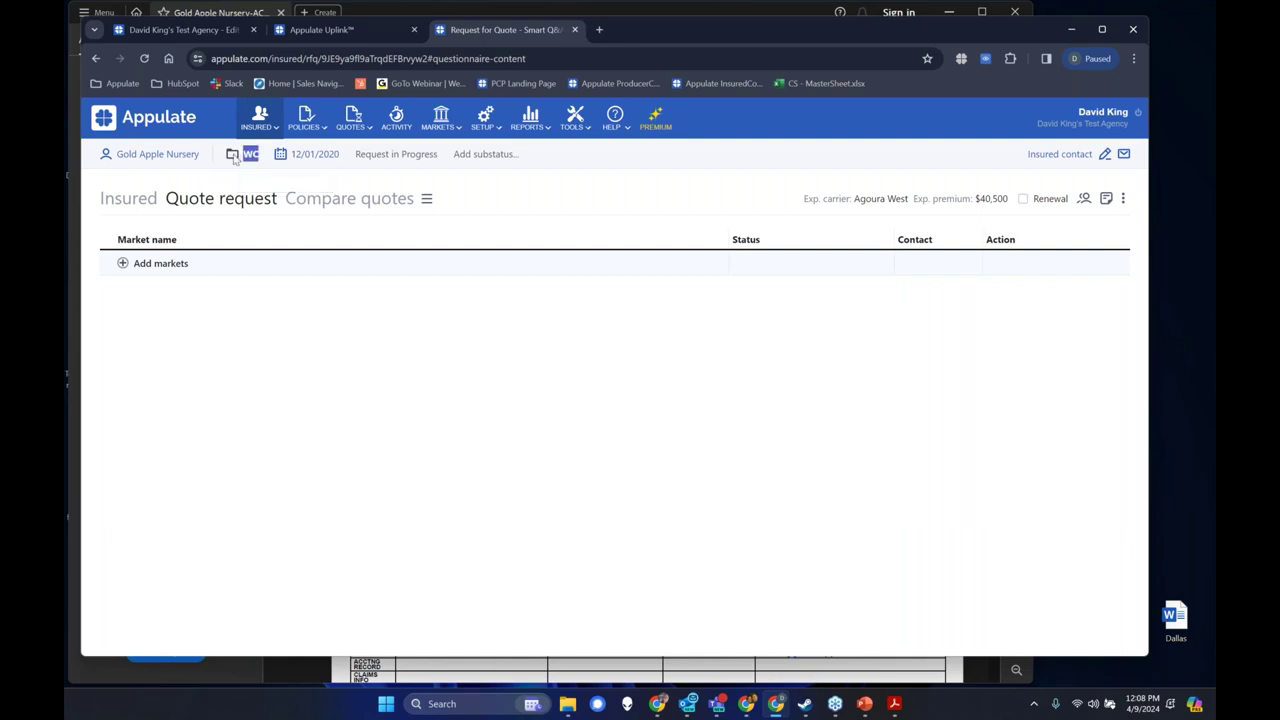
left_click(237, 161)
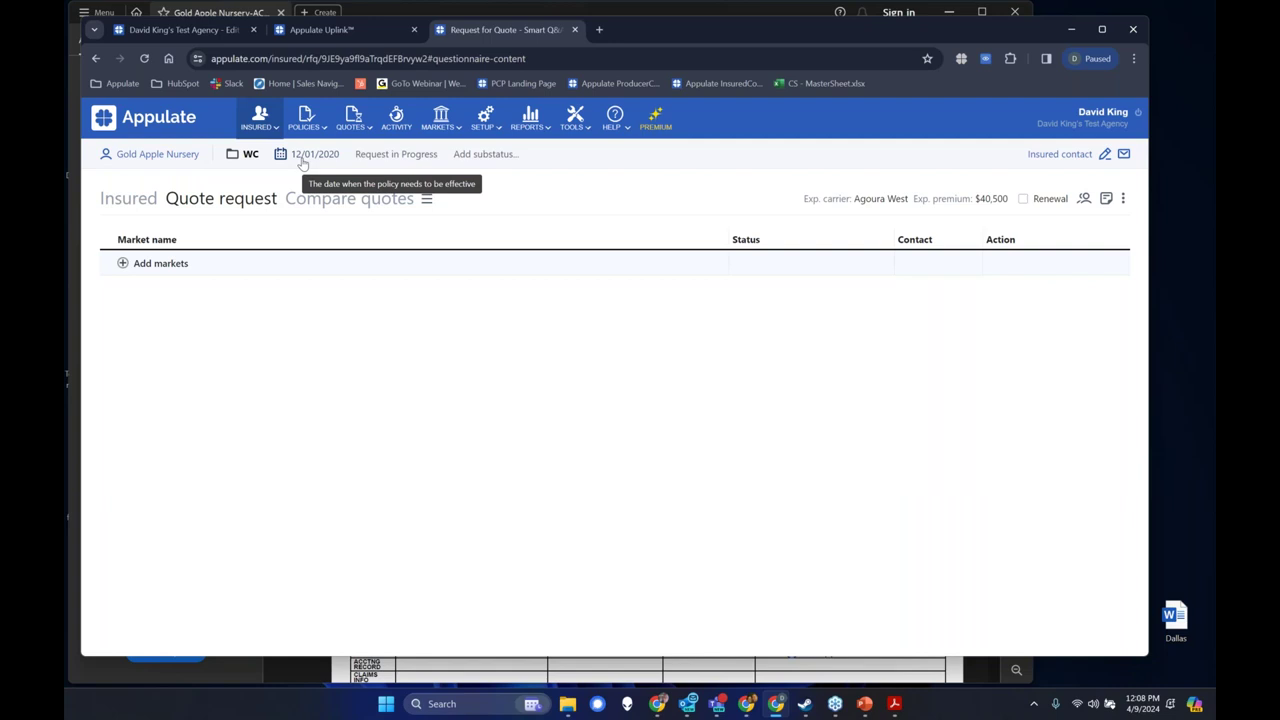
left_click(303, 163)
left_click(345, 209)
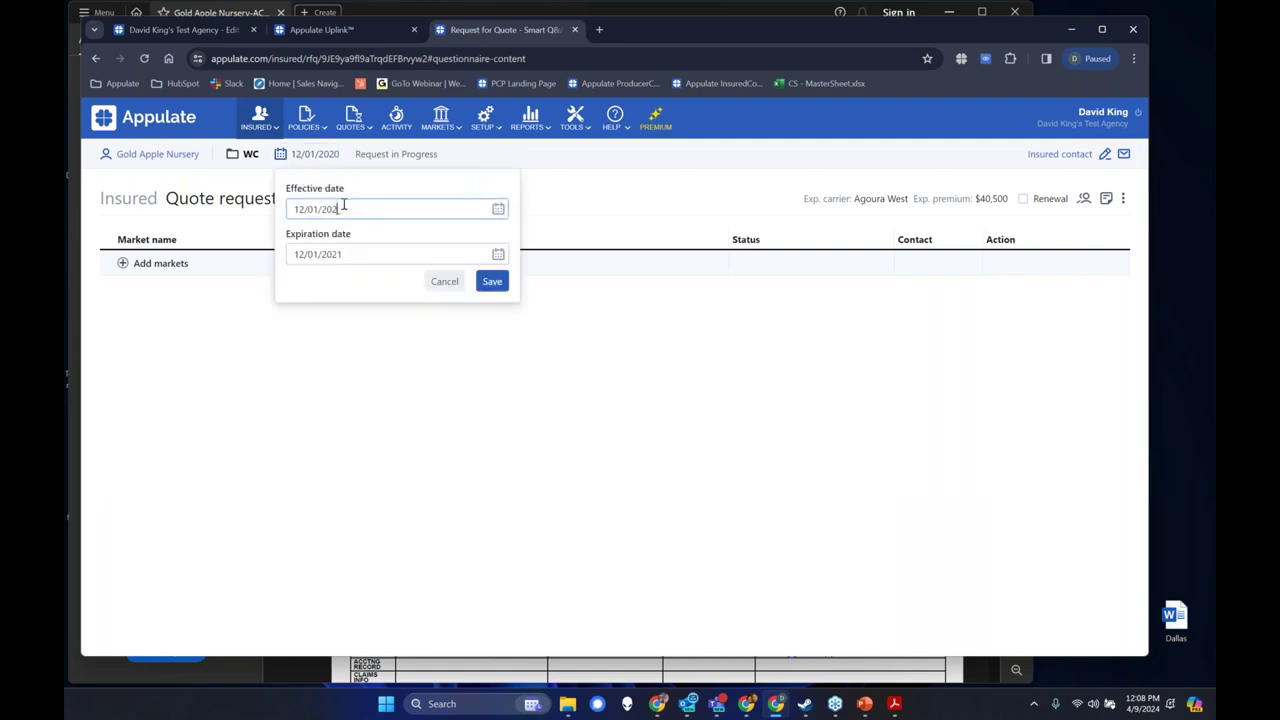
left_click(300, 211)
key("Delete")
key("Delete")
key("BackSpace")
left_click(362, 214)
key("BackSpace")
key("BackSpace")
key("BackSpace")
key("BackSpace")
type("05/01")
left_click(489, 282)
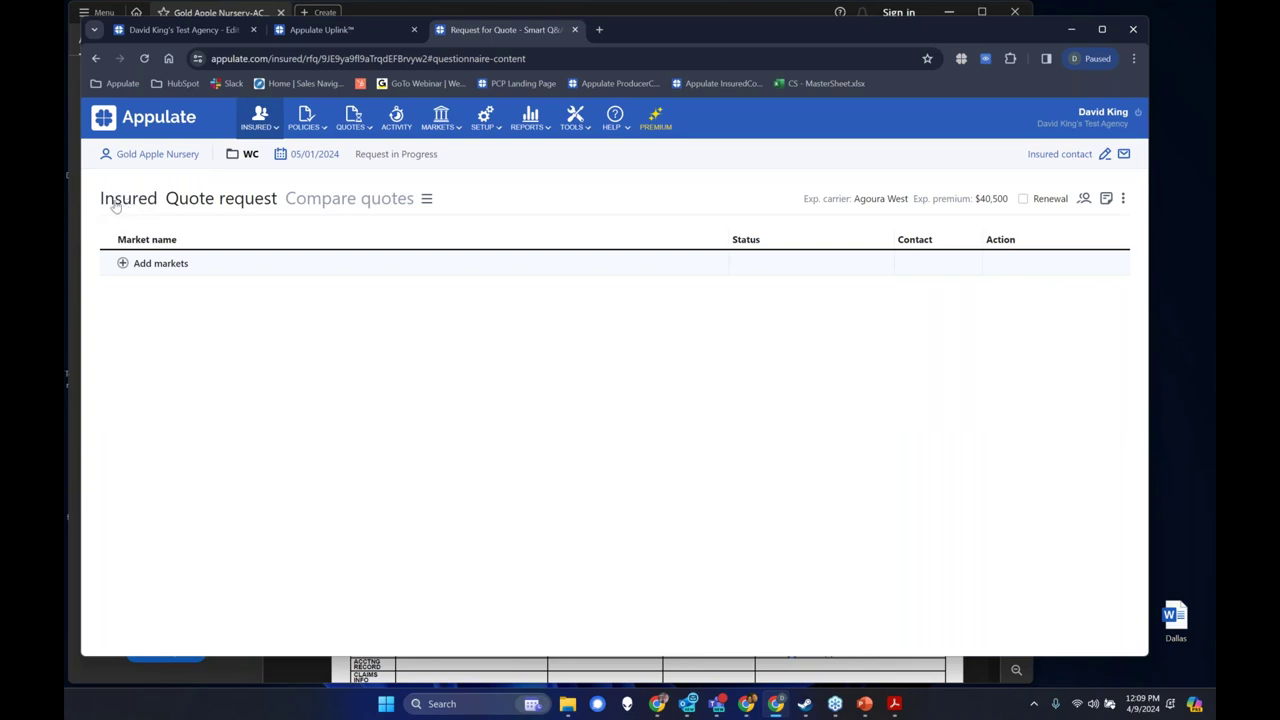
left_click(115, 203)
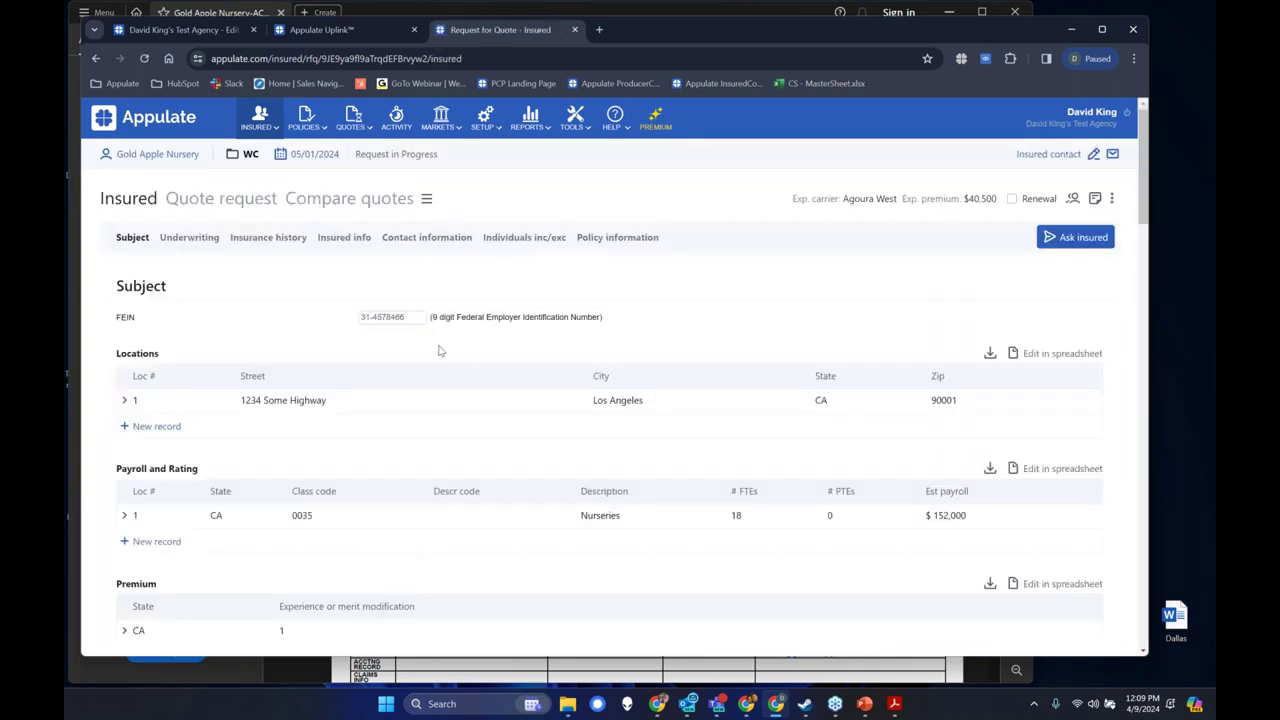
scroll(420, 372, "down", 6)
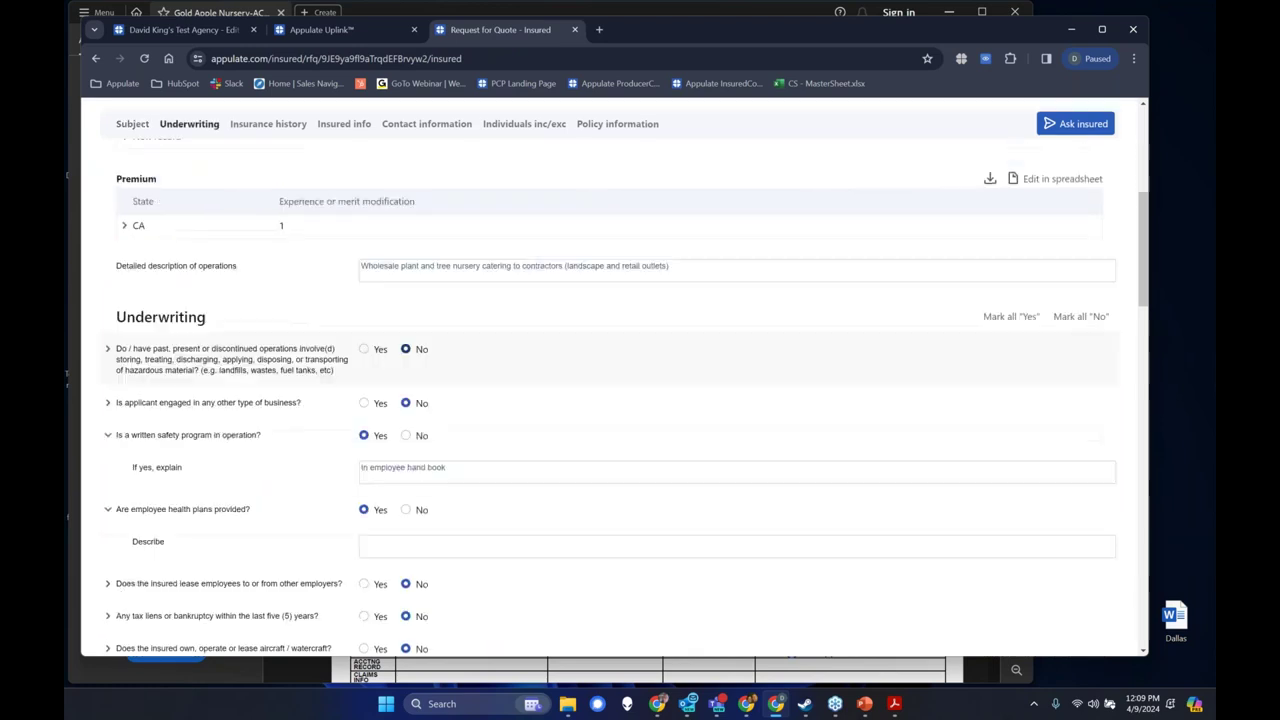
scroll(334, 508, "down", 6)
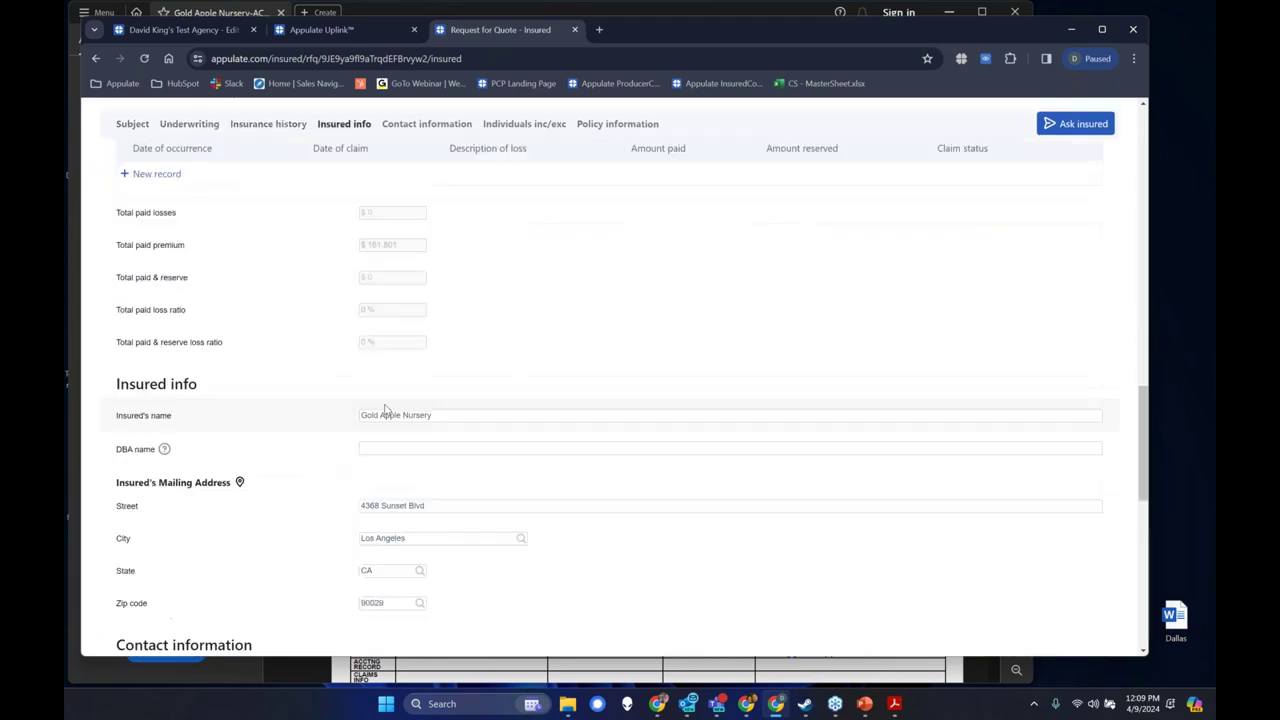
scroll(390, 405, "up", 2)
scroll(423, 374, "down", 5)
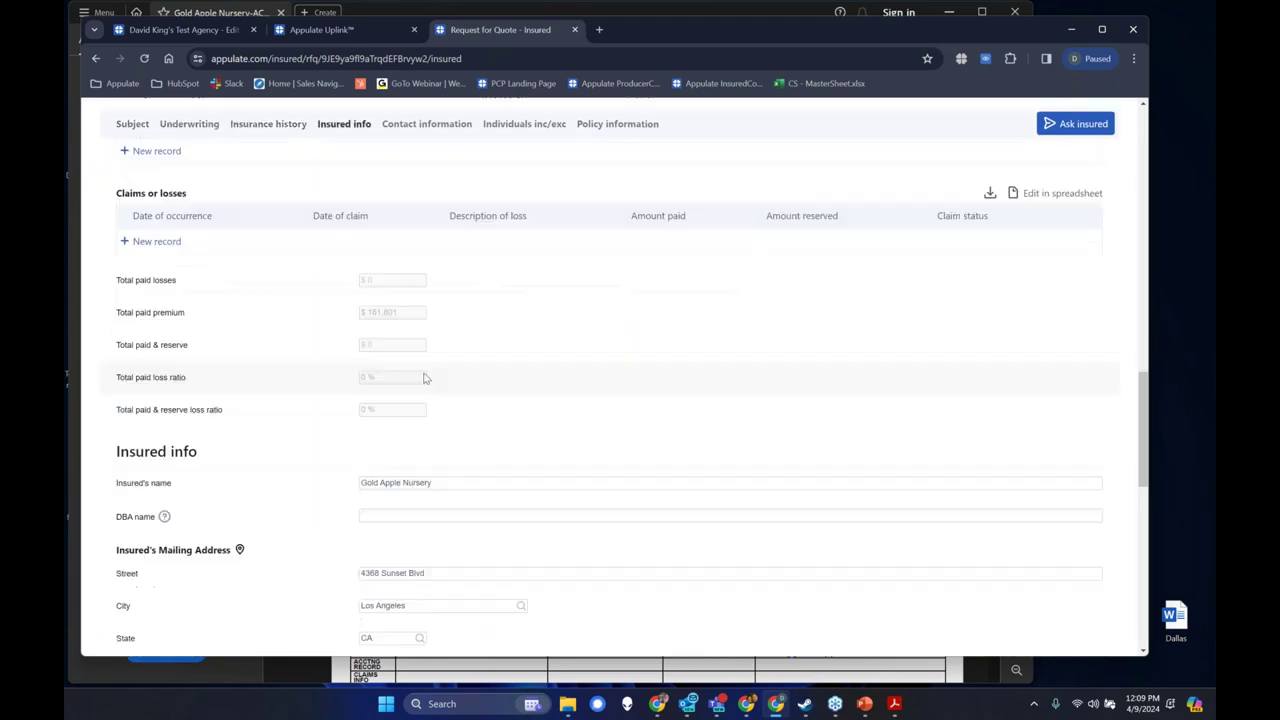
scroll(427, 381, "down", 4)
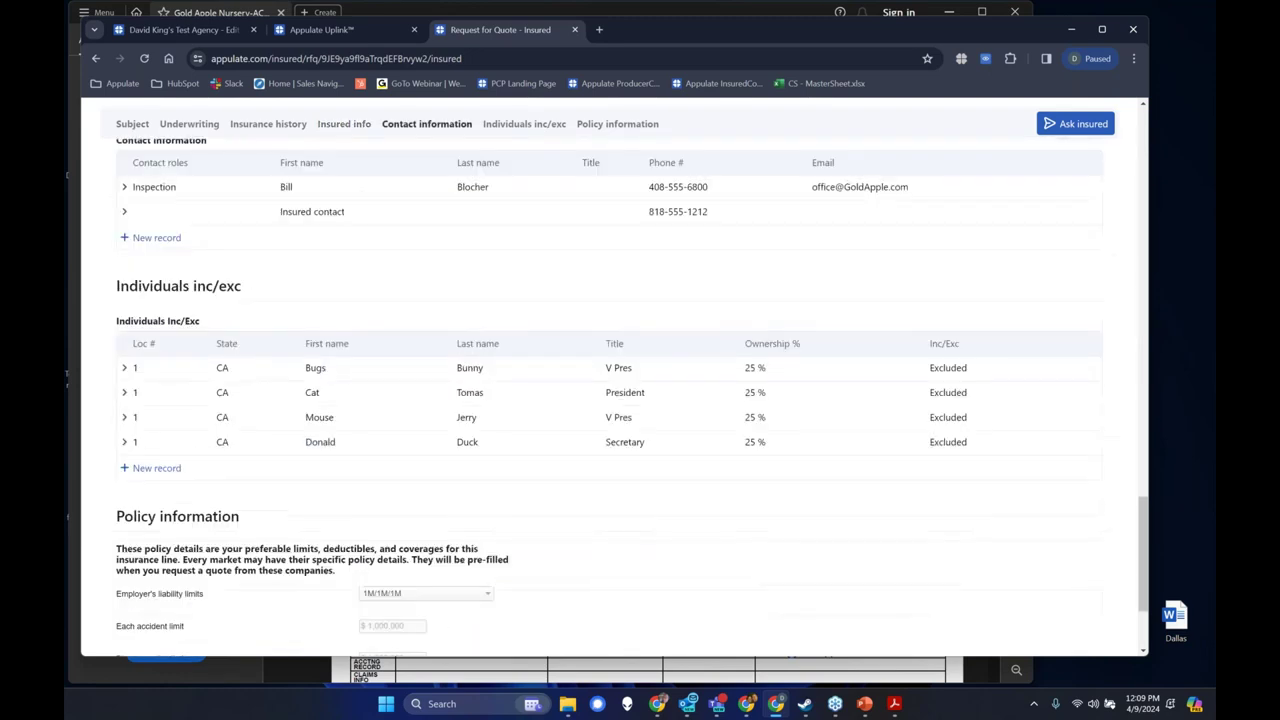
scroll(393, 421, "down", 2)
scroll(393, 421, "up", 10)
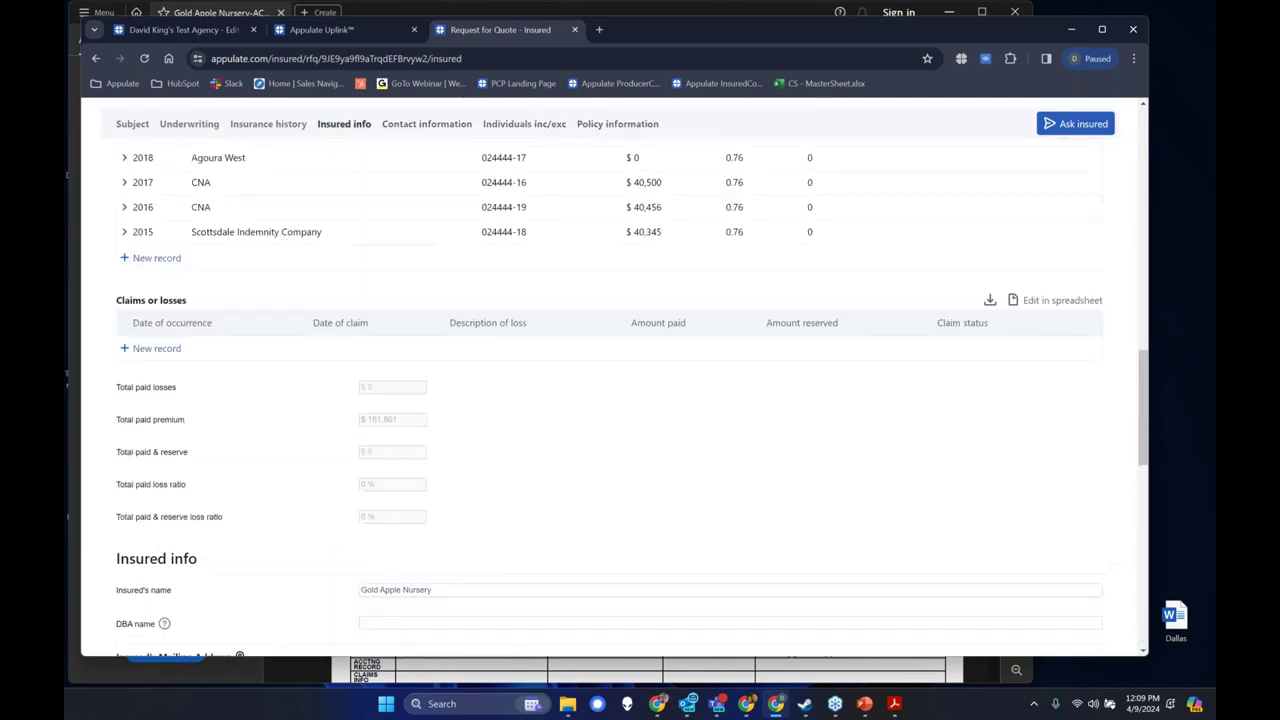
scroll(376, 402, "up", 10)
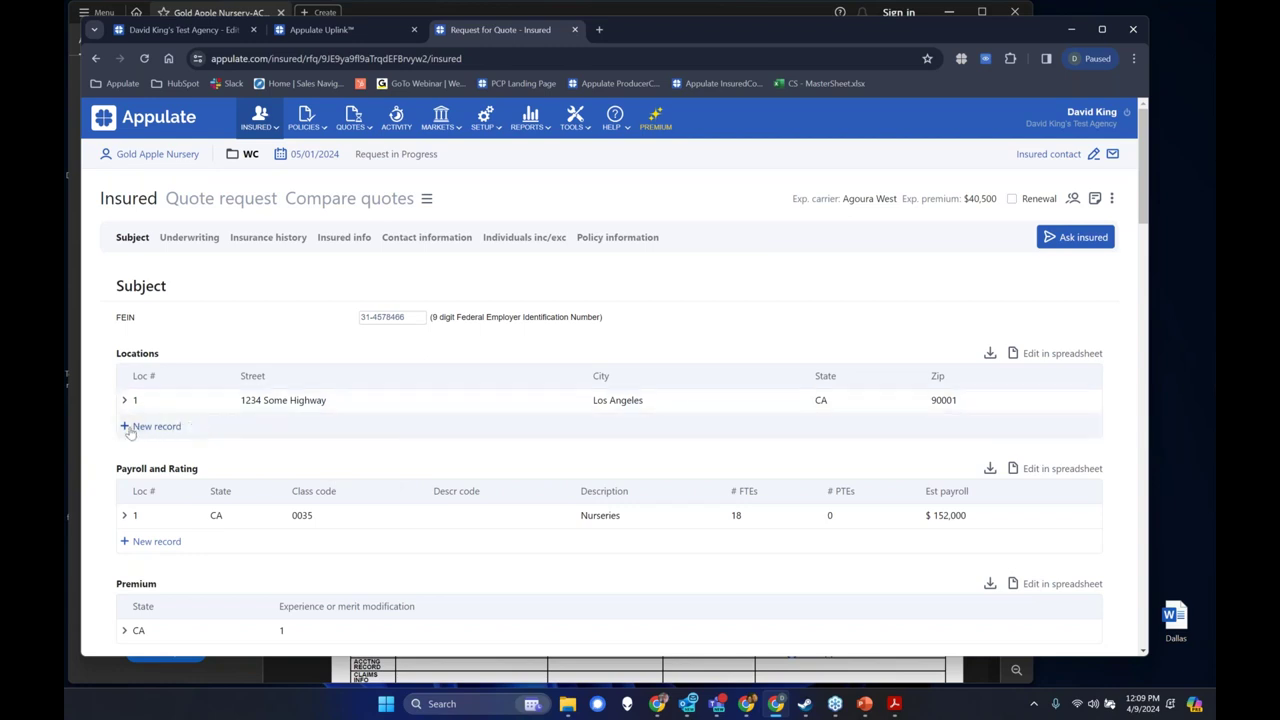
left_click(1068, 240)
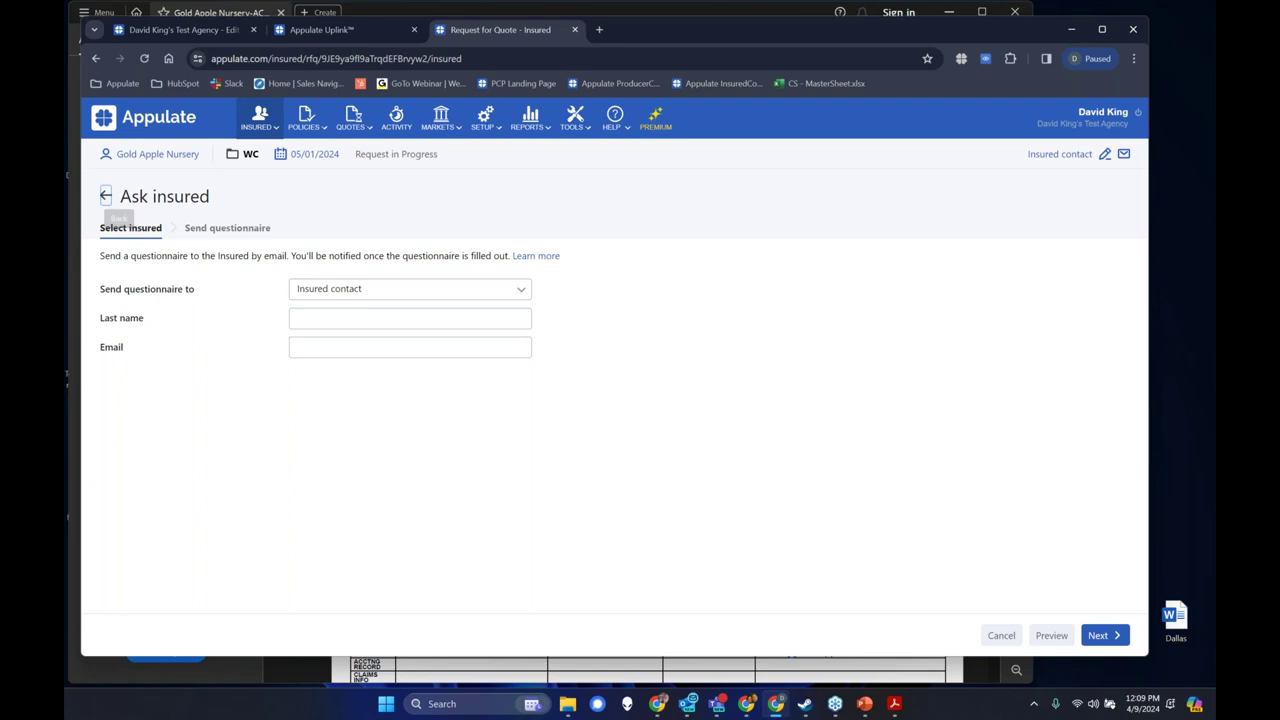
left_click(106, 196)
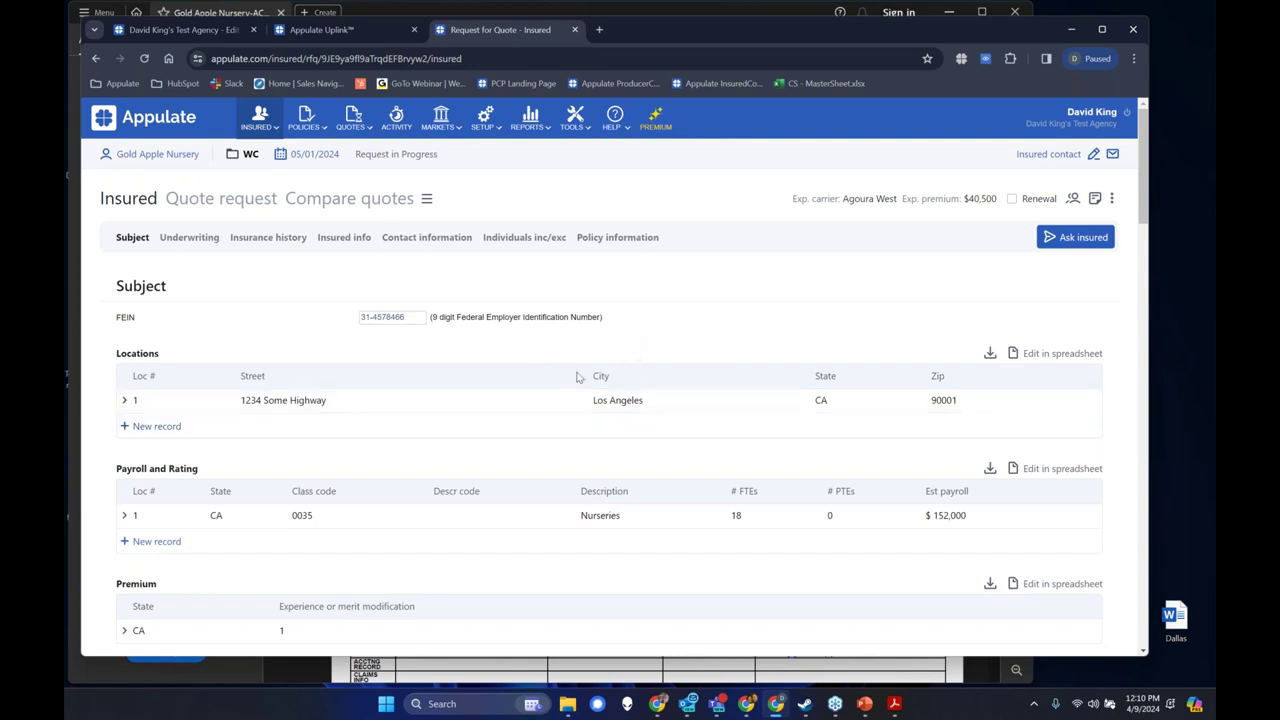
Skim the Insured page, then return to the Quote request tab's empty market list.
scroll(549, 463, "down", 2)
scroll(521, 414, "down", 6)
scroll(515, 440, "up", 6)
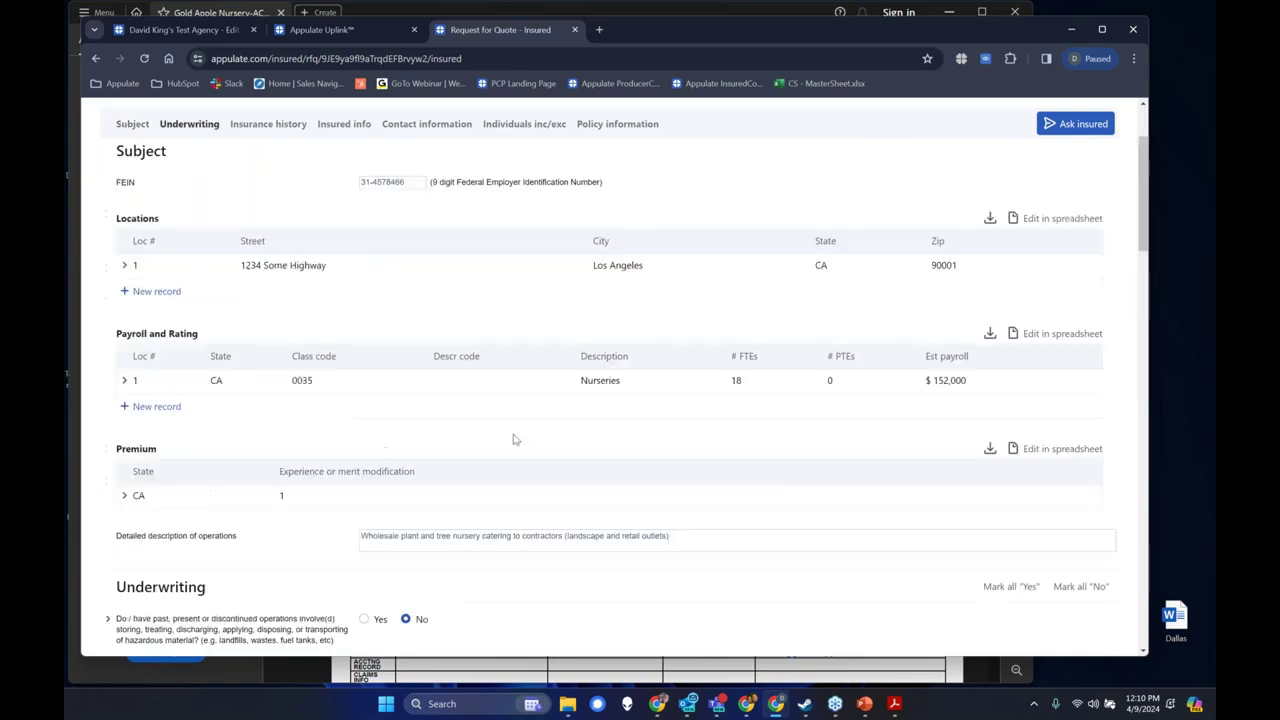
scroll(515, 440, "up", 2)
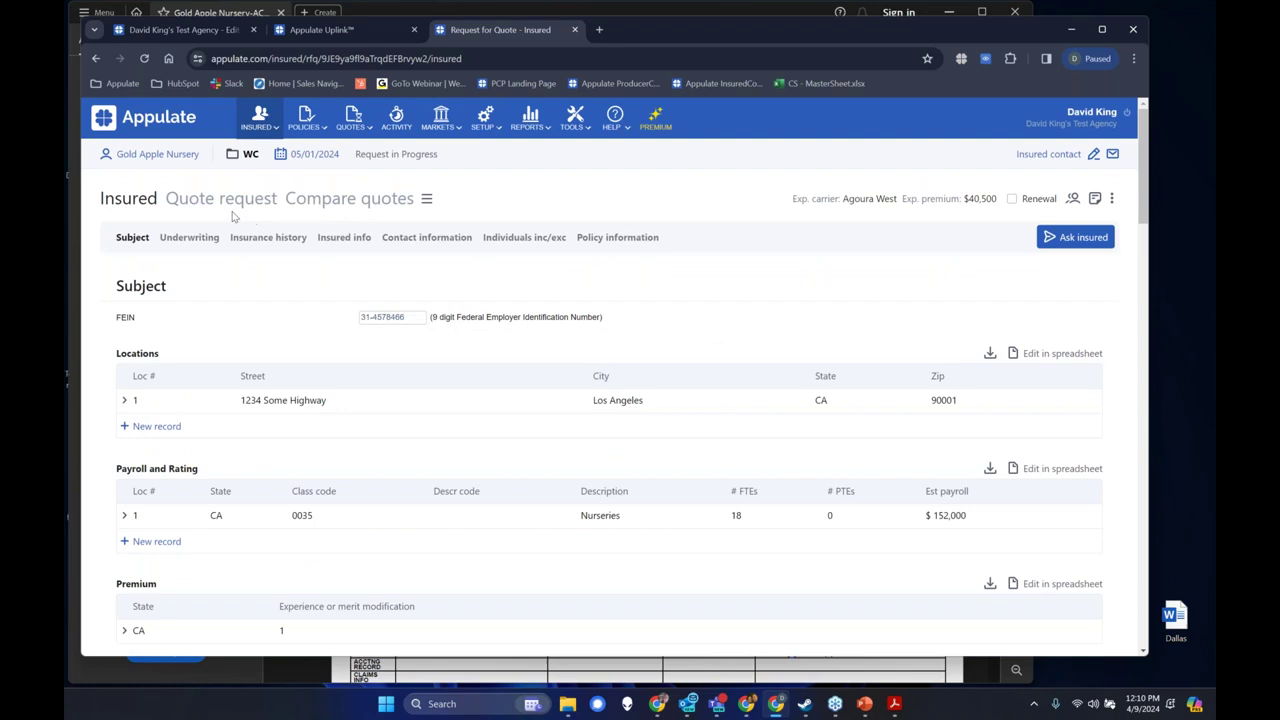
left_click(203, 205)
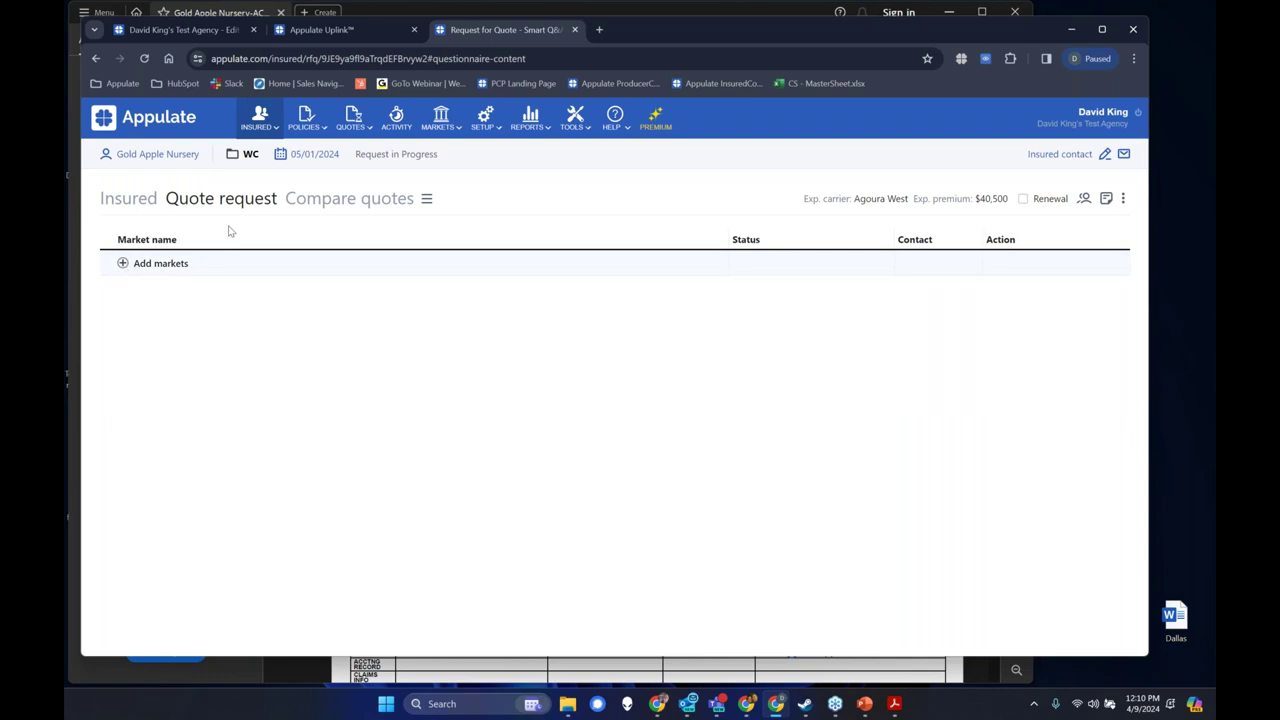
left_click(600, 30)
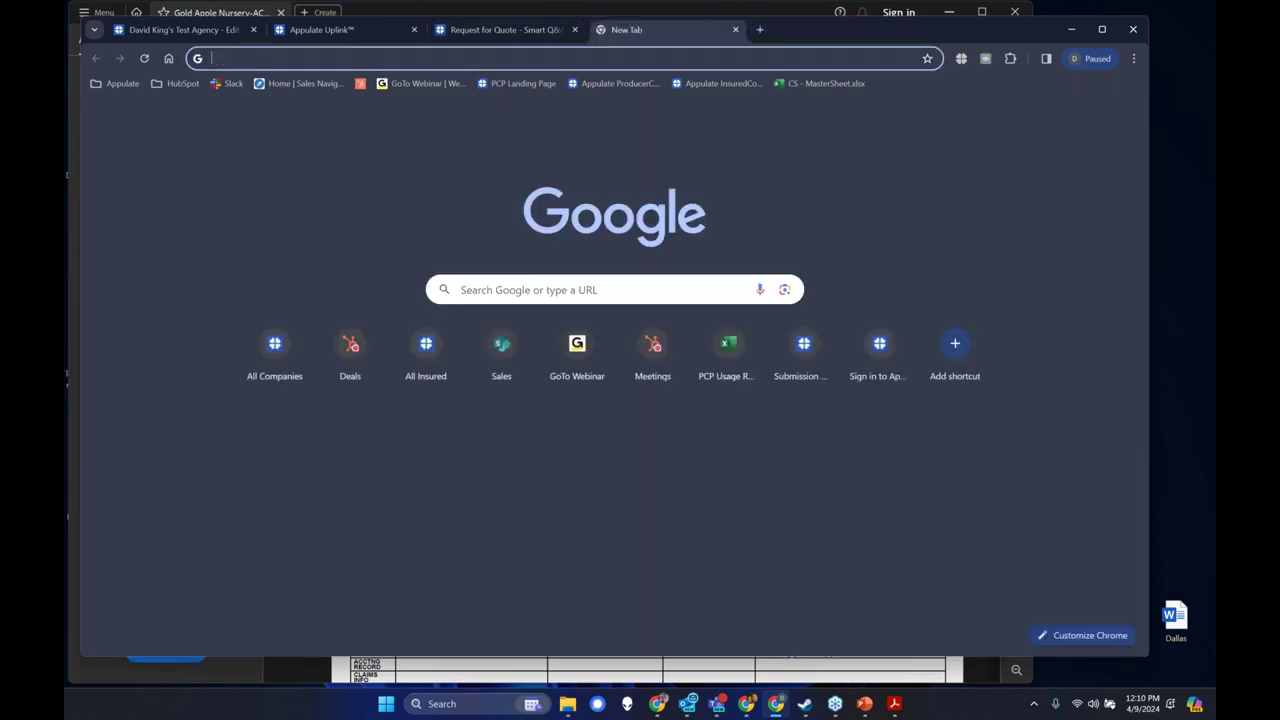
left_click(118, 83)
left_click(130, 106)
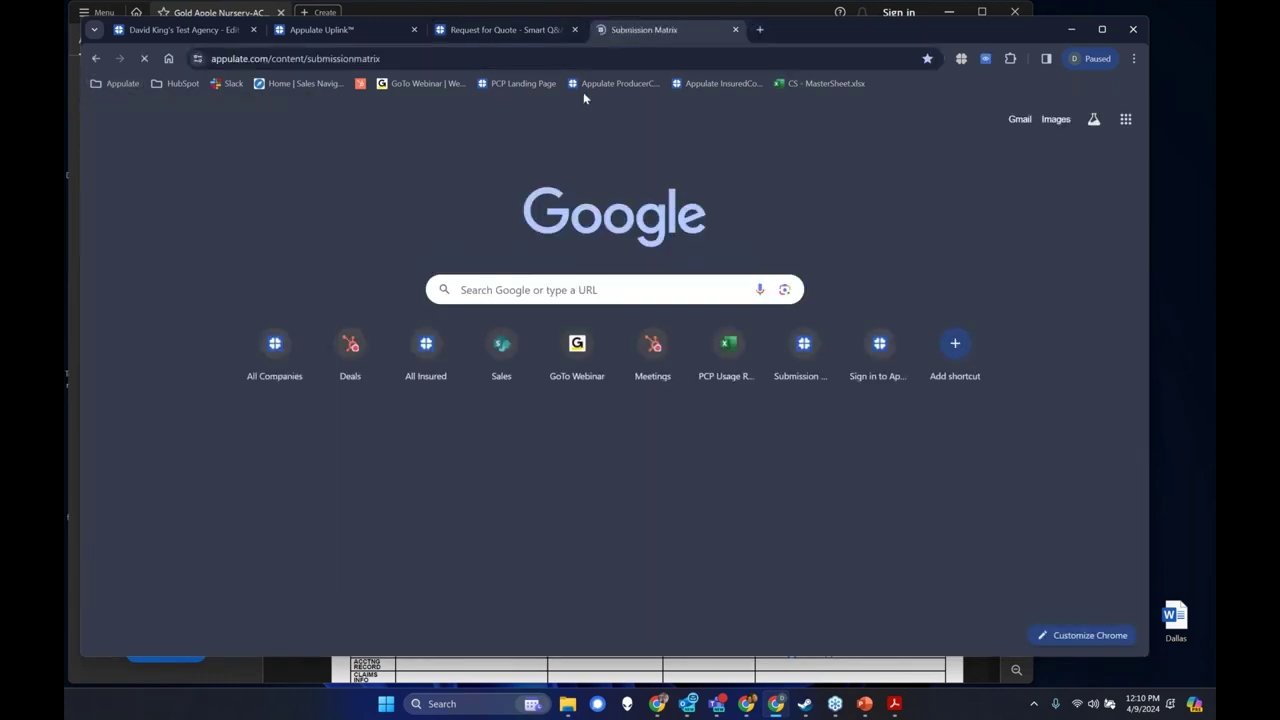
left_click(540, 32)
left_click(735, 30)
left_click(614, 118)
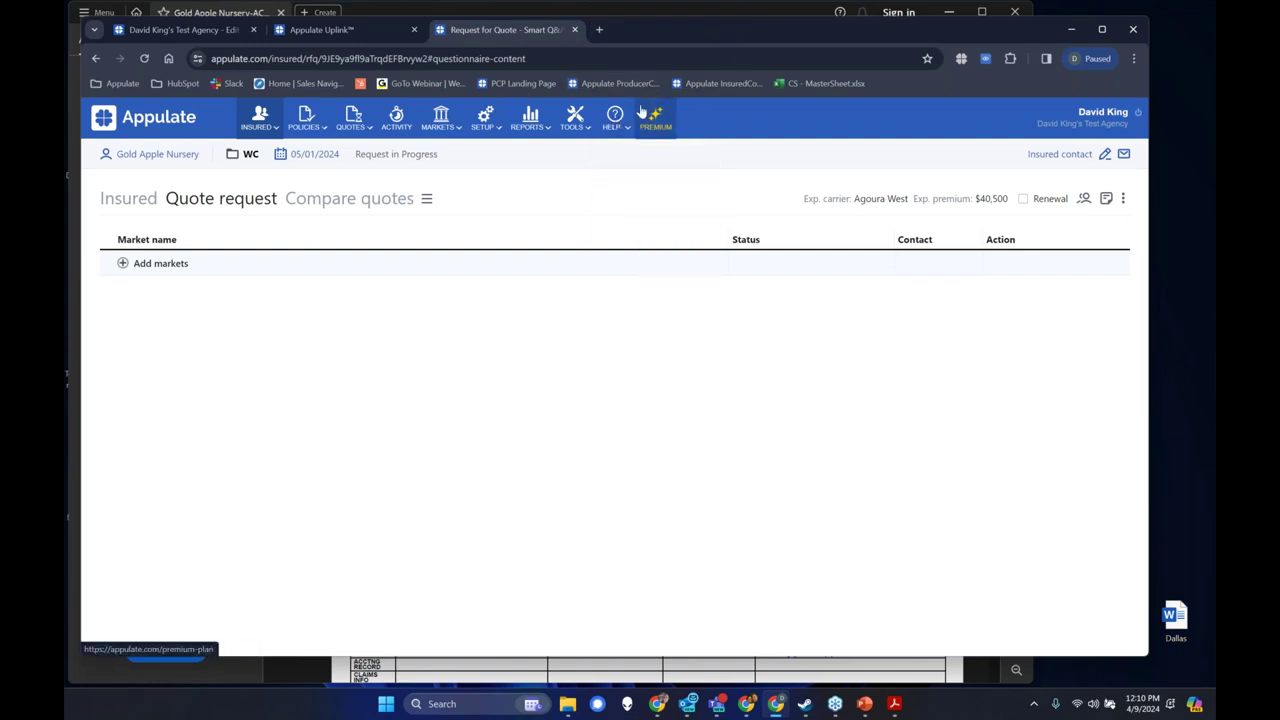
Open the Help Submission Matrix and scroll through the market table and back up.
mouse_move(614, 120)
left_click(647, 248)
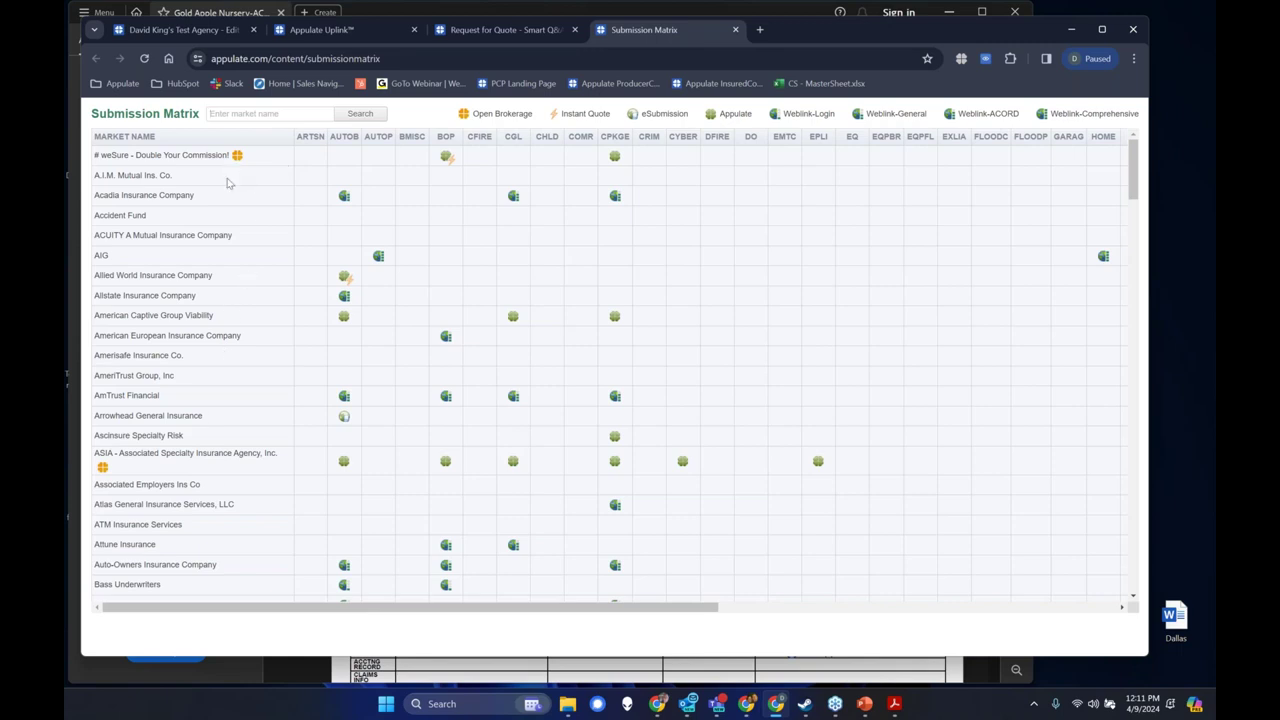
scroll(226, 201, "down", 1)
scroll(226, 201, "down", 7)
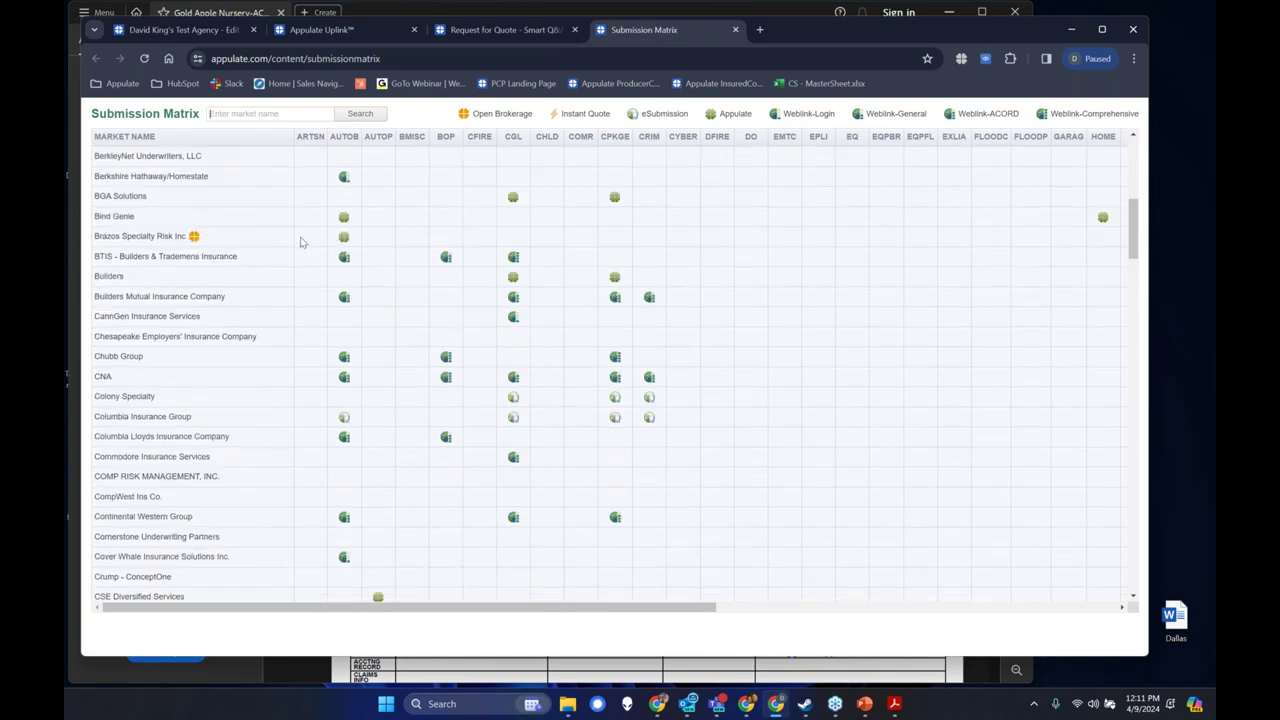
scroll(290, 246, "down", 2)
scroll(270, 280, "down", 4)
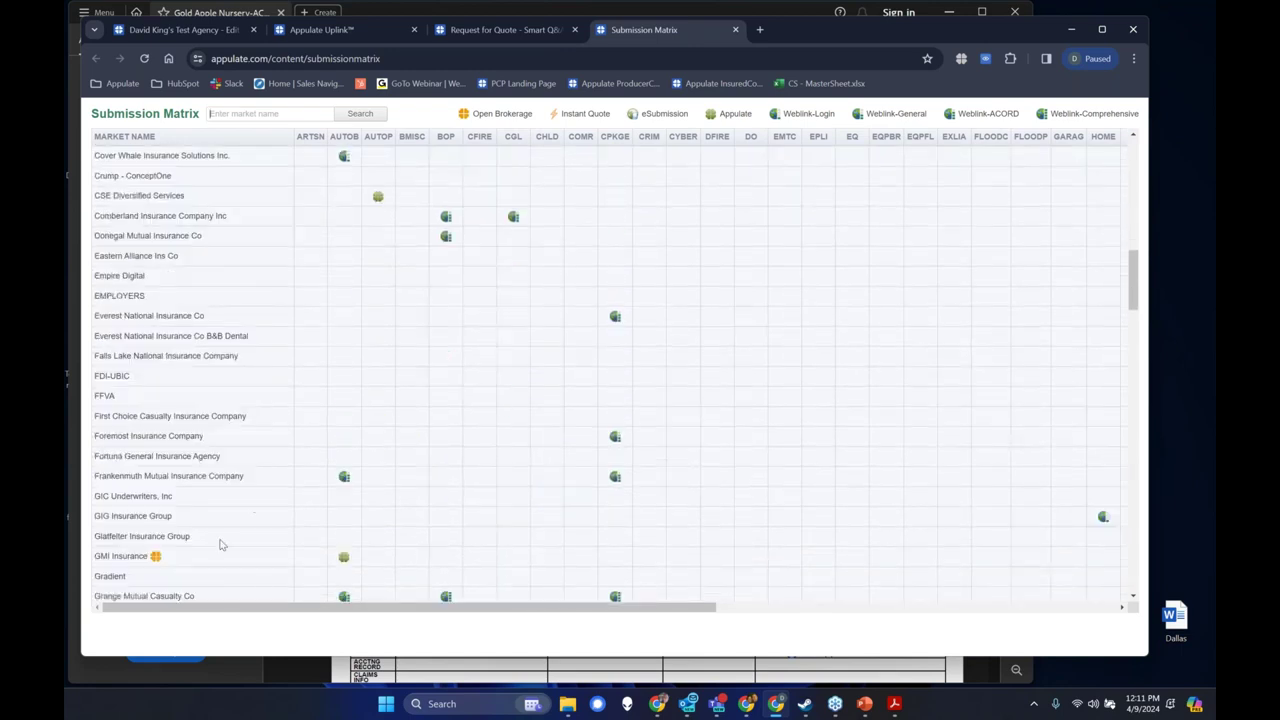
scroll(245, 562, "down", 8)
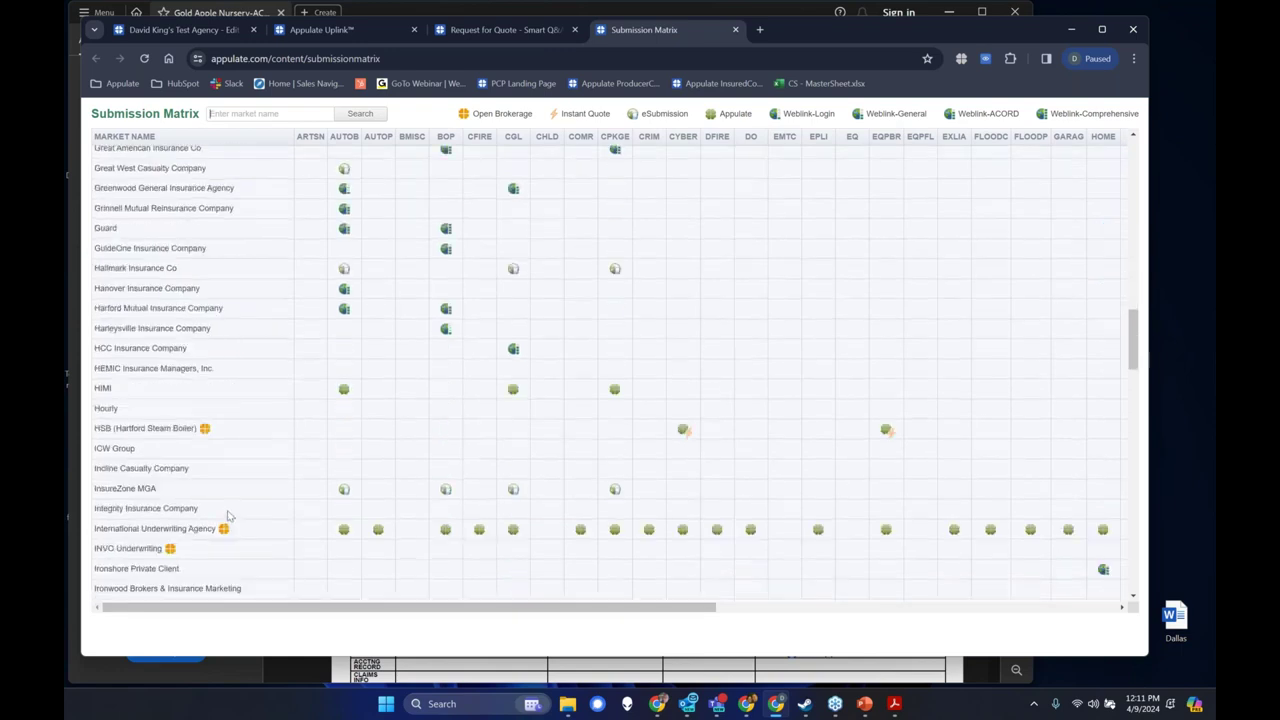
scroll(217, 566, "down", 15)
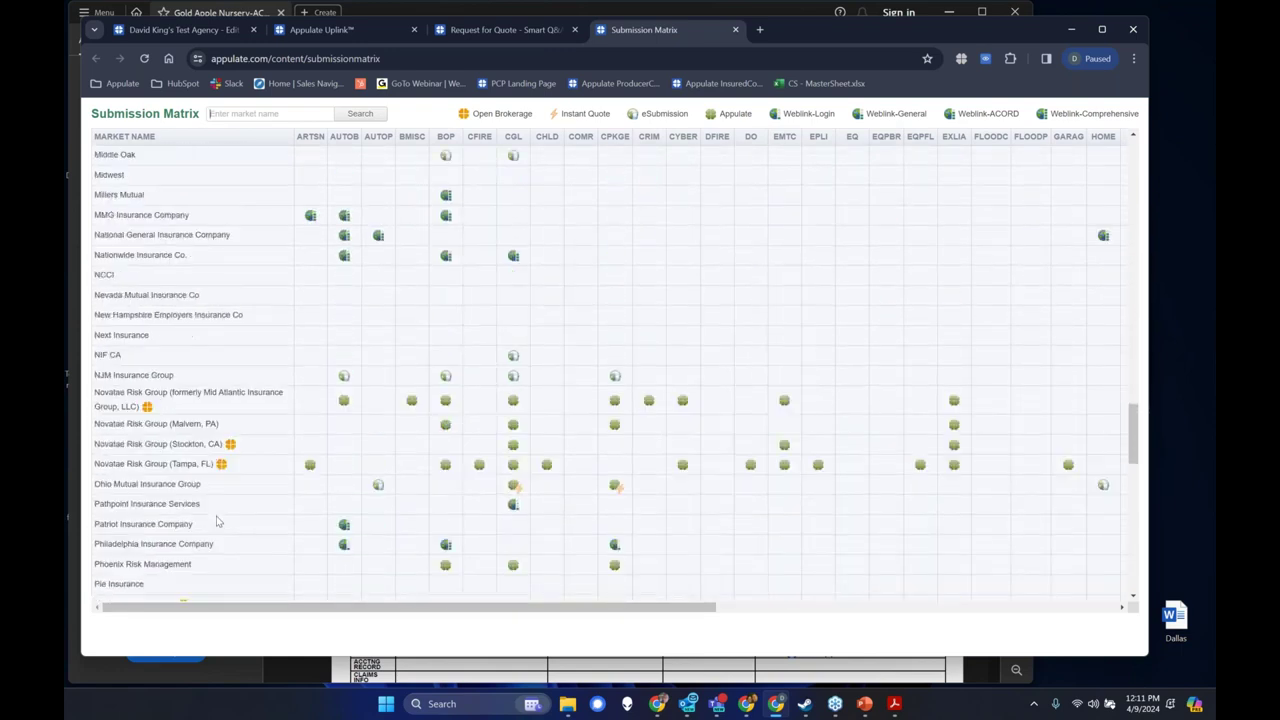
scroll(217, 521, "down", 10)
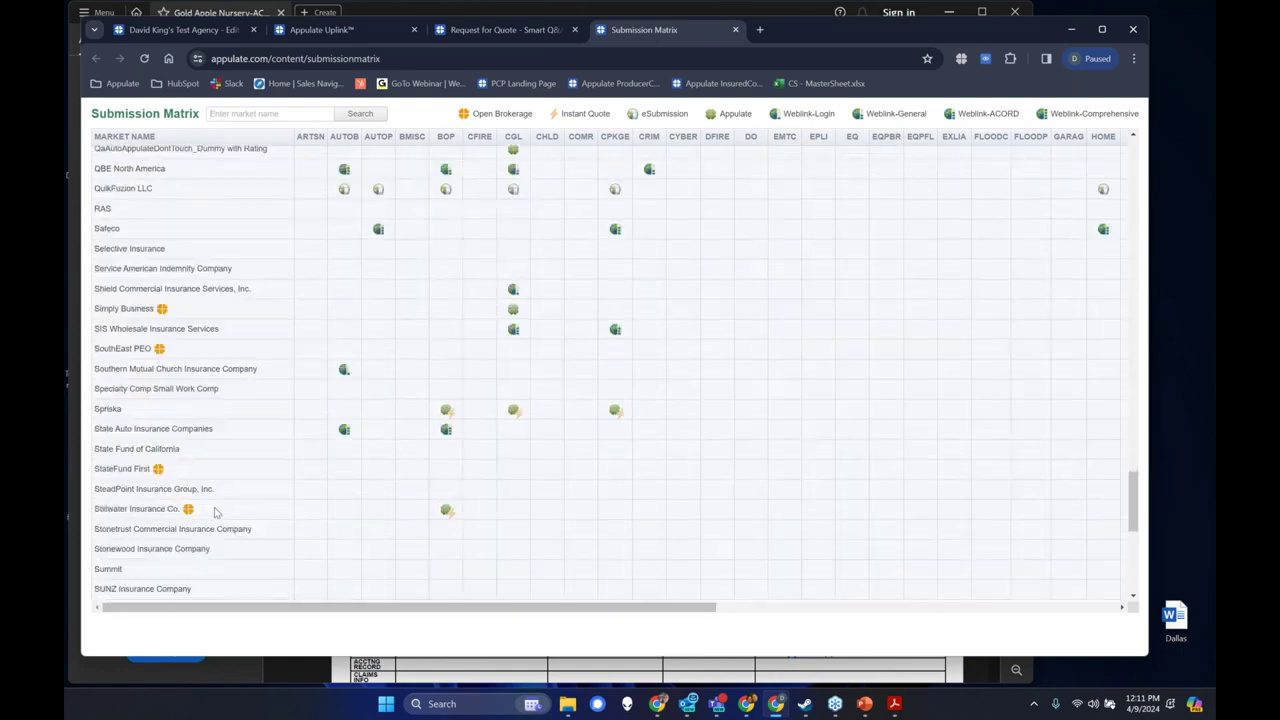
scroll(212, 507, "down", 2)
scroll(215, 495, "up", 13)
scroll(217, 489, "up", 20)
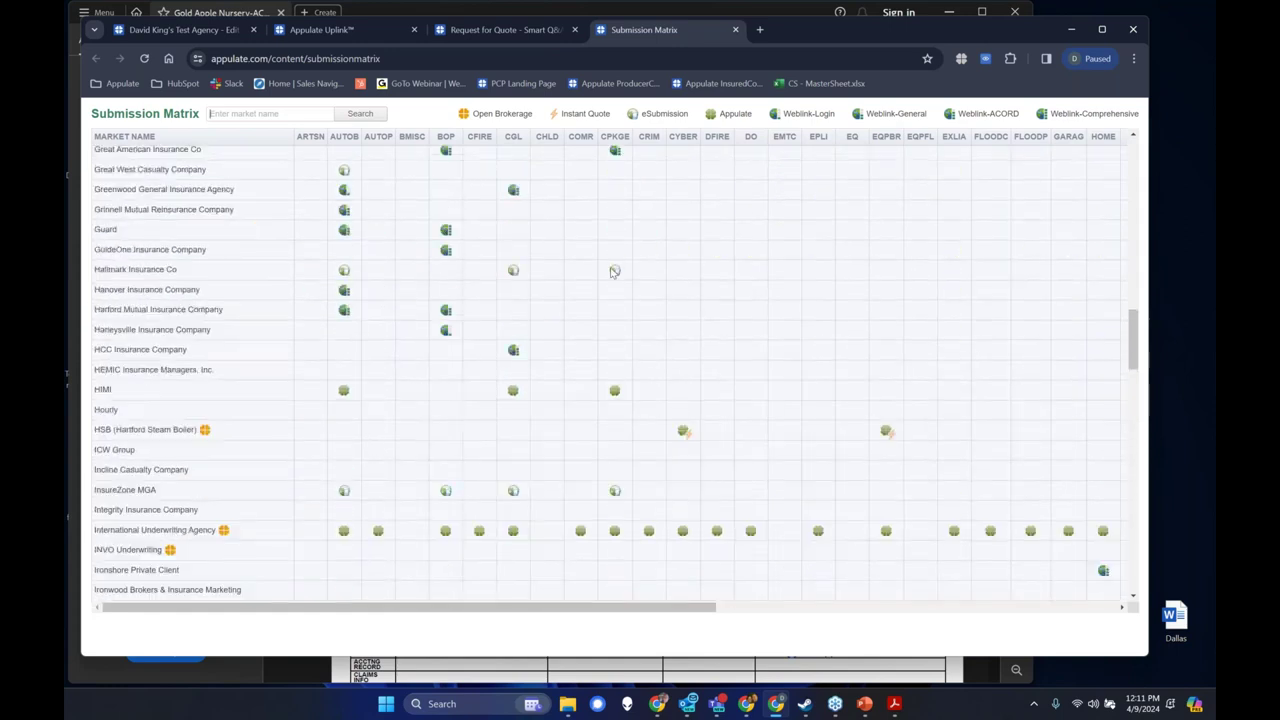
scroll(608, 336, "up", 15)
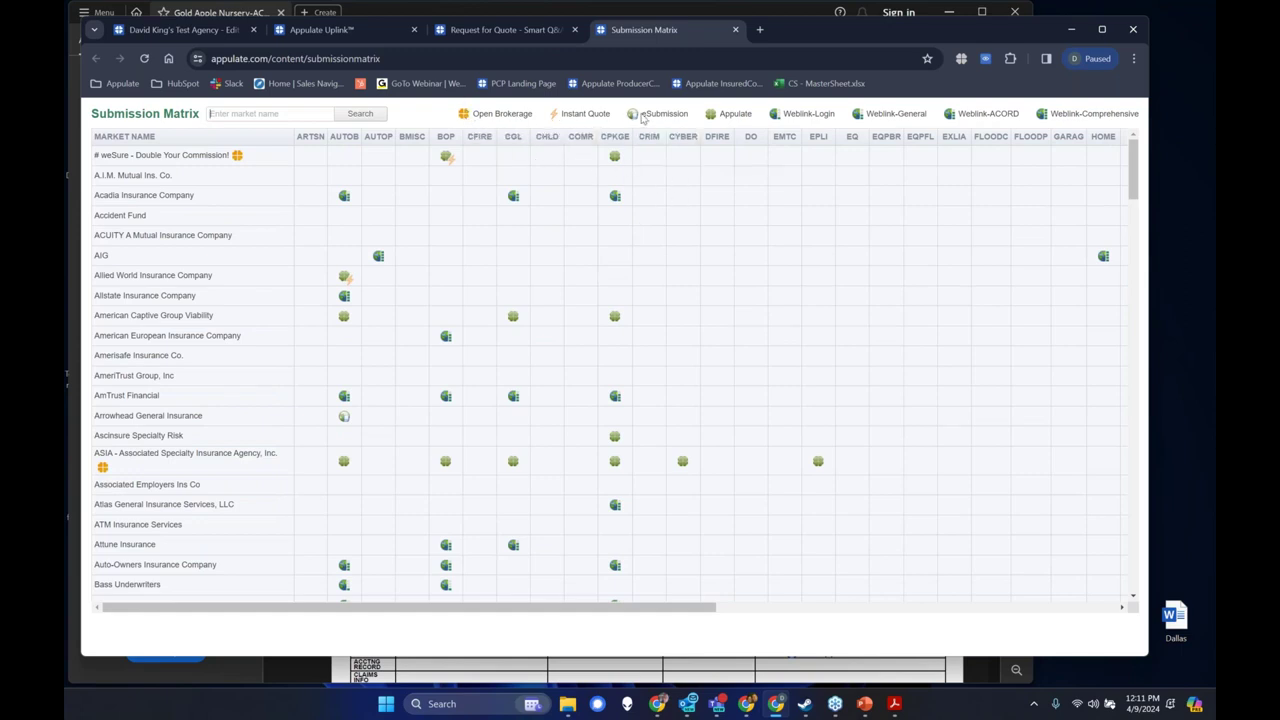
mouse_move(721, 120)
mouse_move(344, 419)
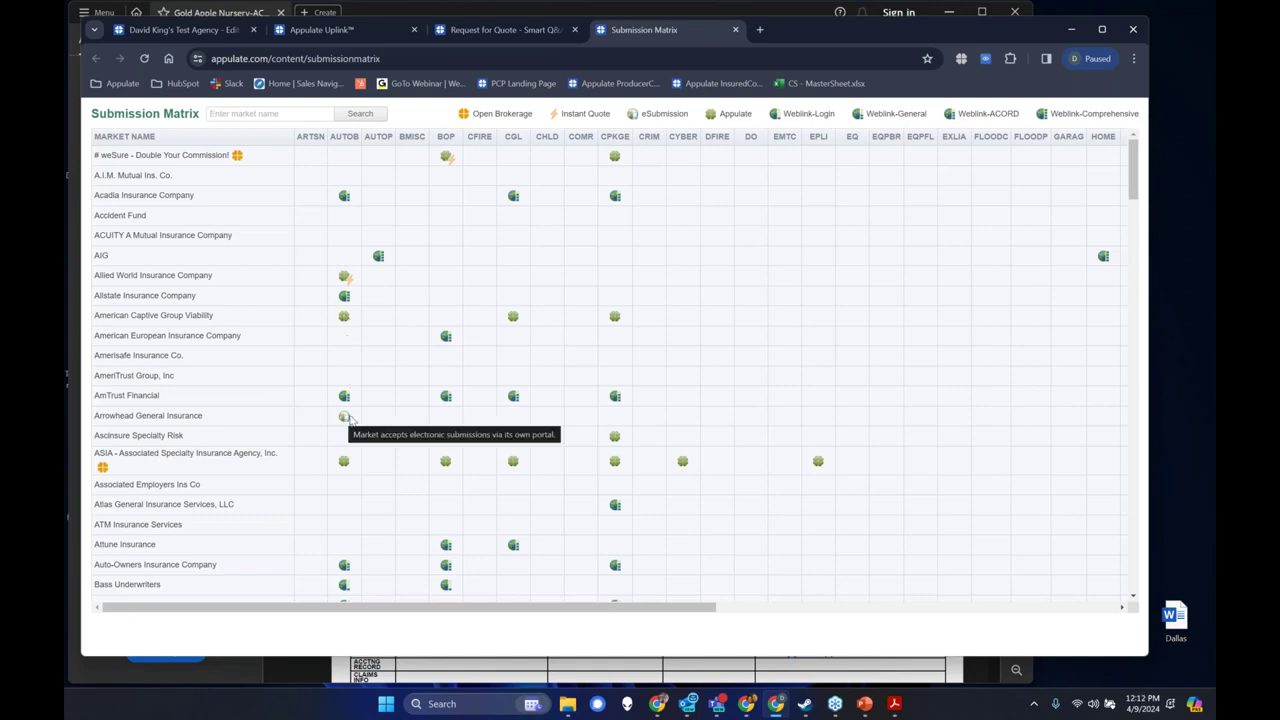
scroll(355, 470, "down", 2)
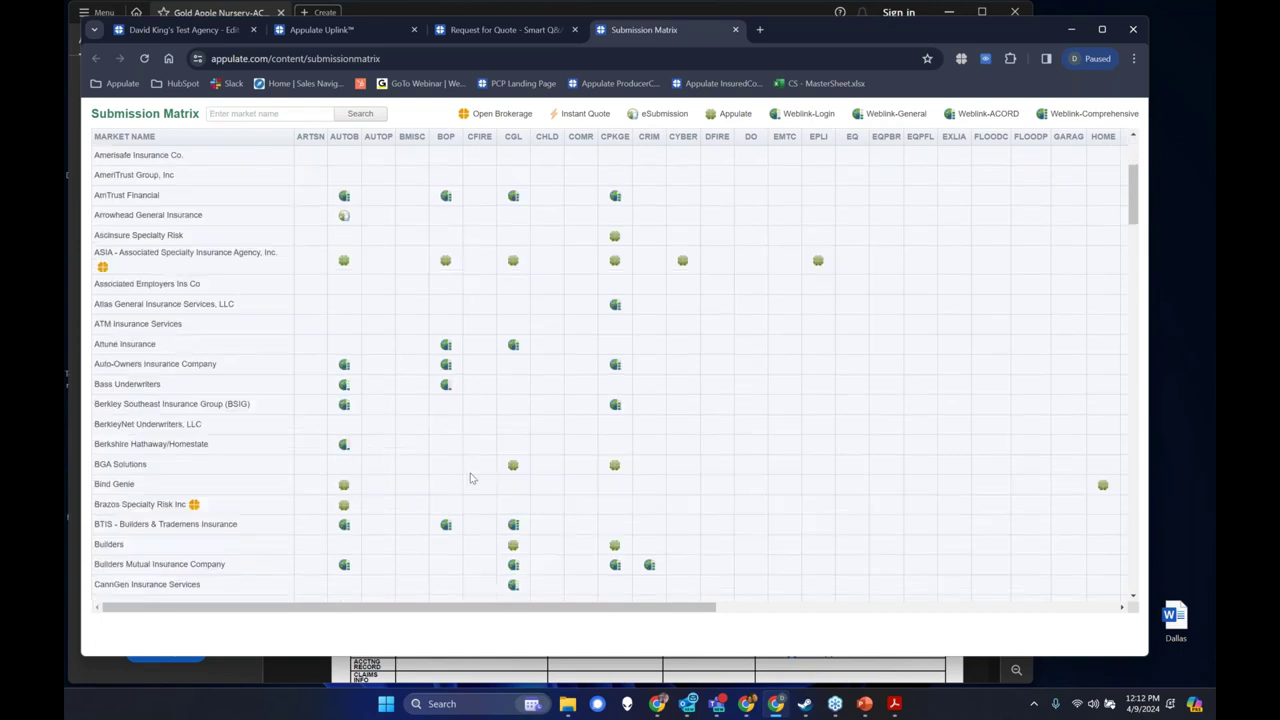
mouse_move(515, 467)
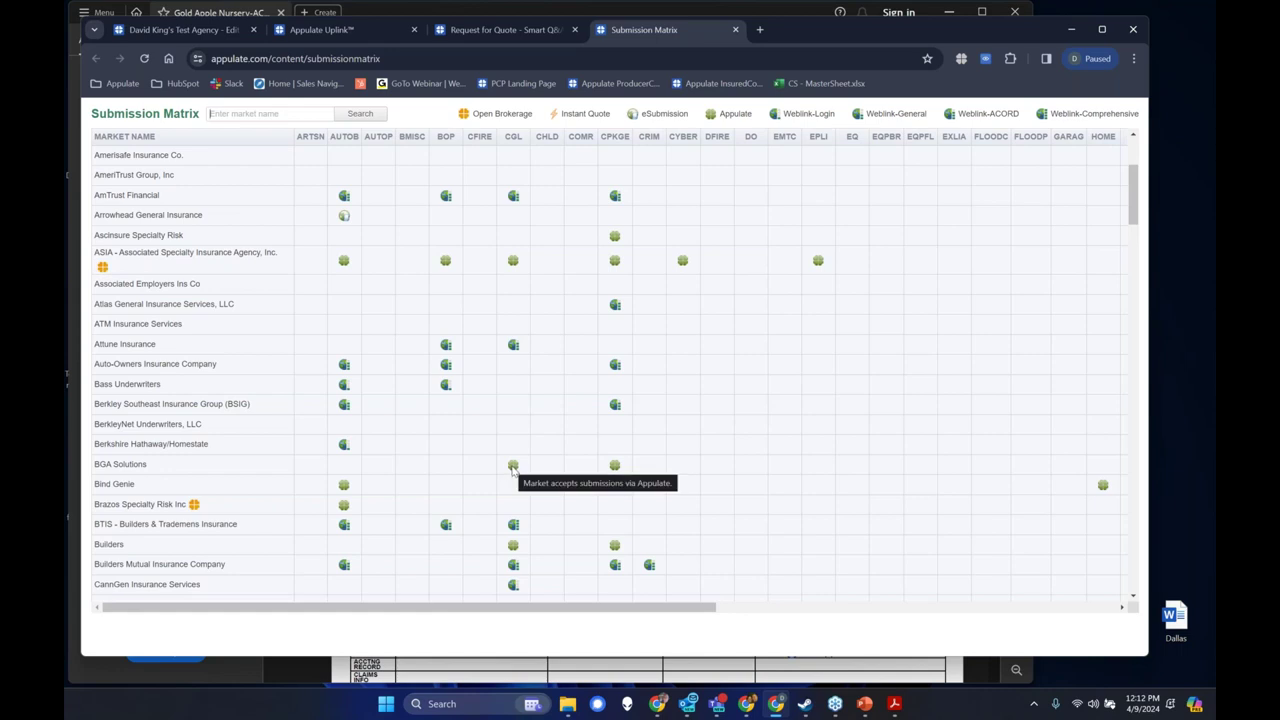
scroll(512, 466, "up", 2)
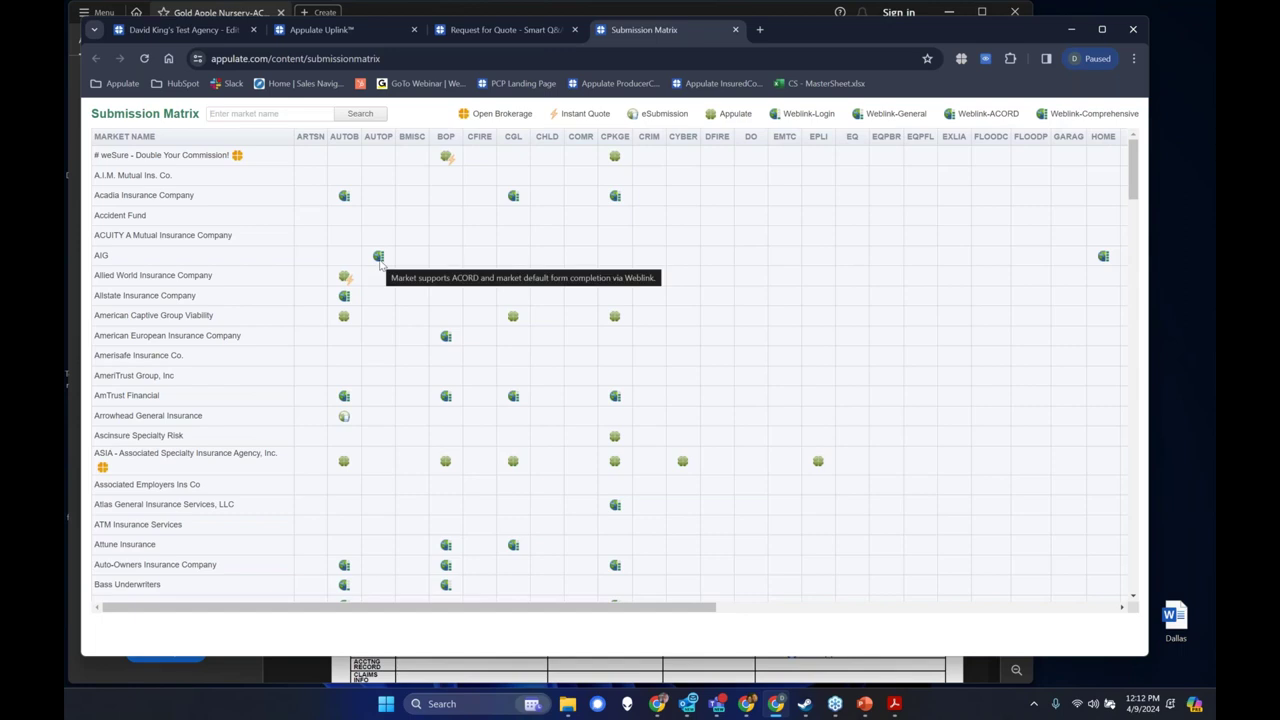
Clear the 'brav' market name filter and search again to list all markets.
type("brav")
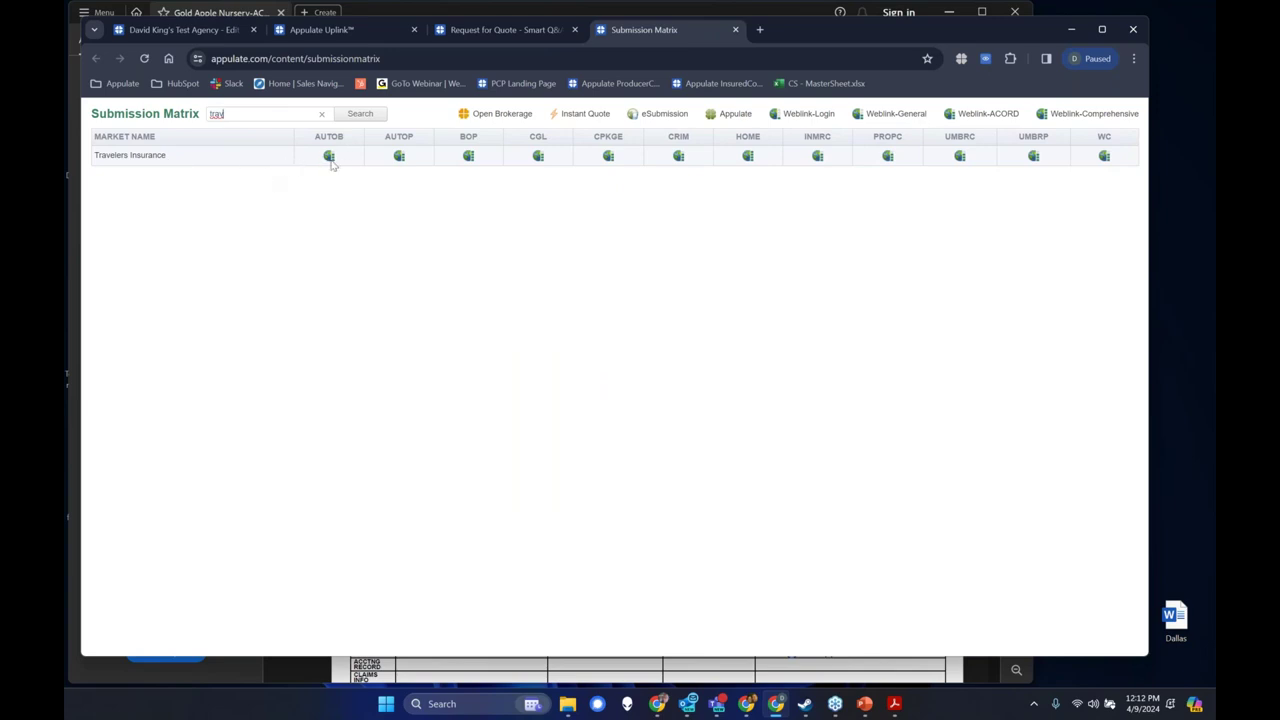
mouse_move(331, 165)
left_click(321, 114)
left_click(361, 115)
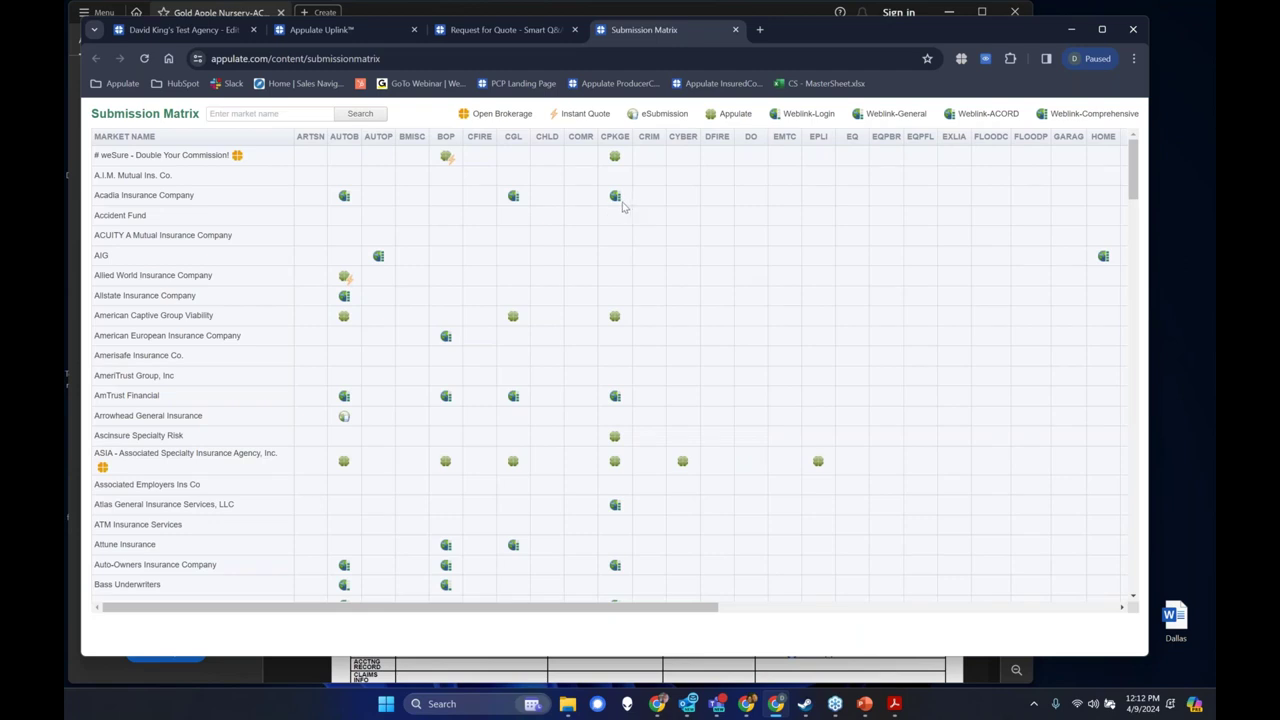
Glance at the quote request, revisit the Submission Matrix, then return to the quote request.
left_click(508, 32)
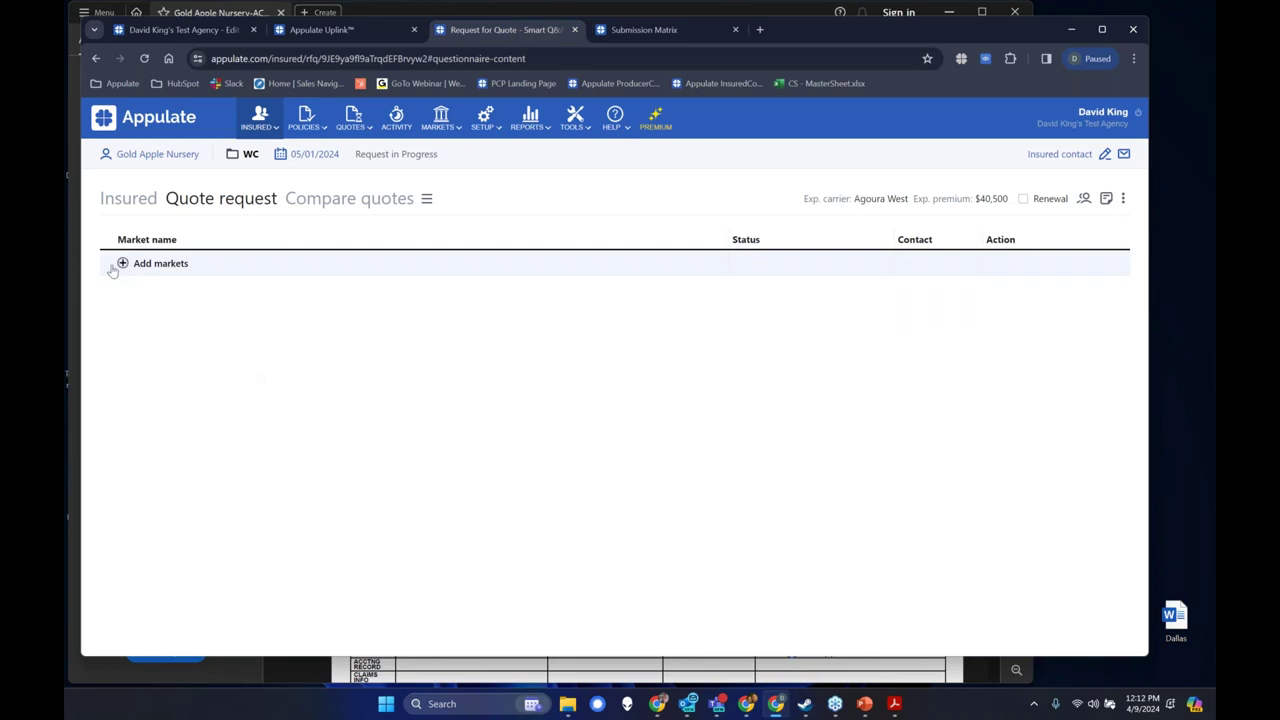
mouse_move(580, 124)
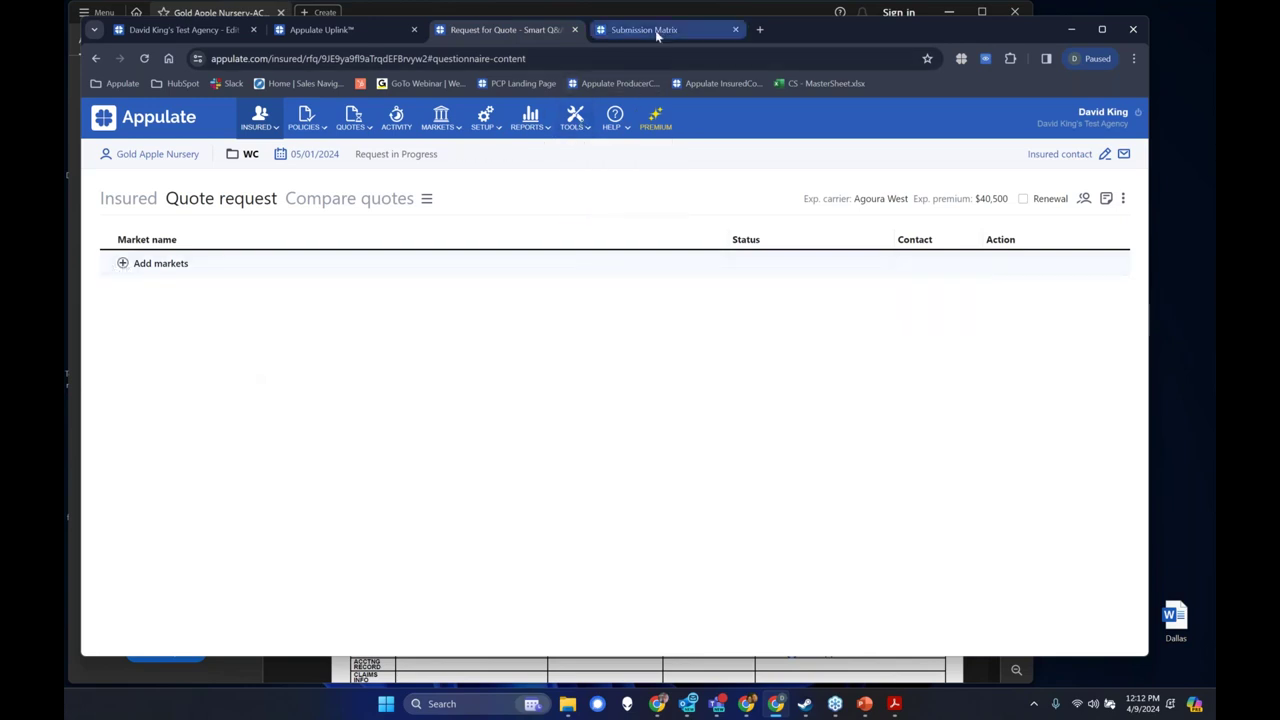
left_click(652, 30)
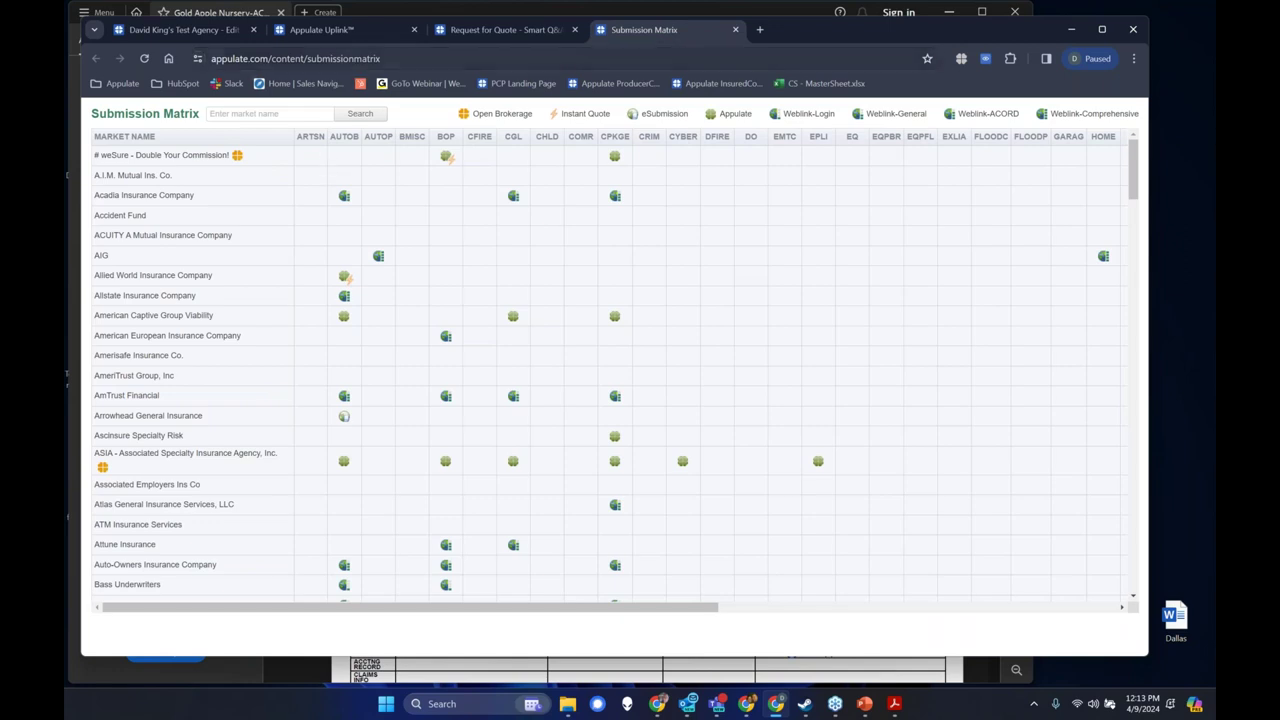
left_click(512, 34)
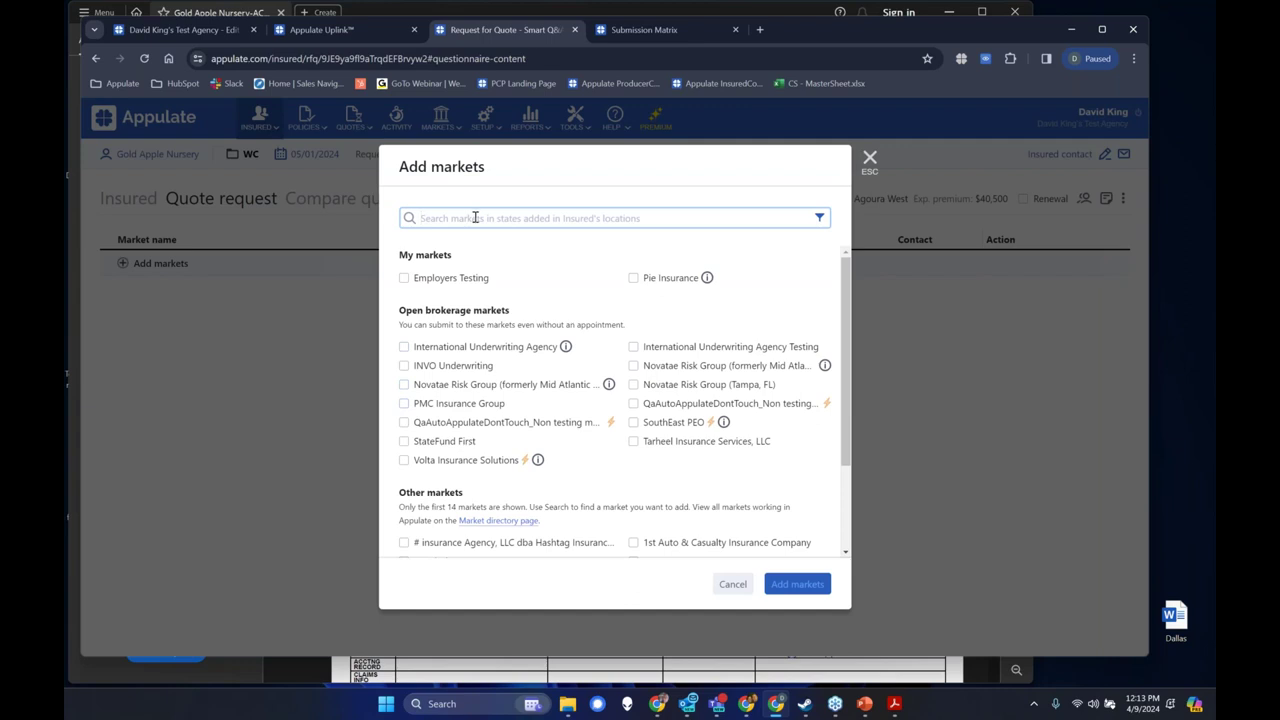
Tick Employers Testing under My markets, recheck the Submission Matrix, and add 1 market.
left_click(445, 282)
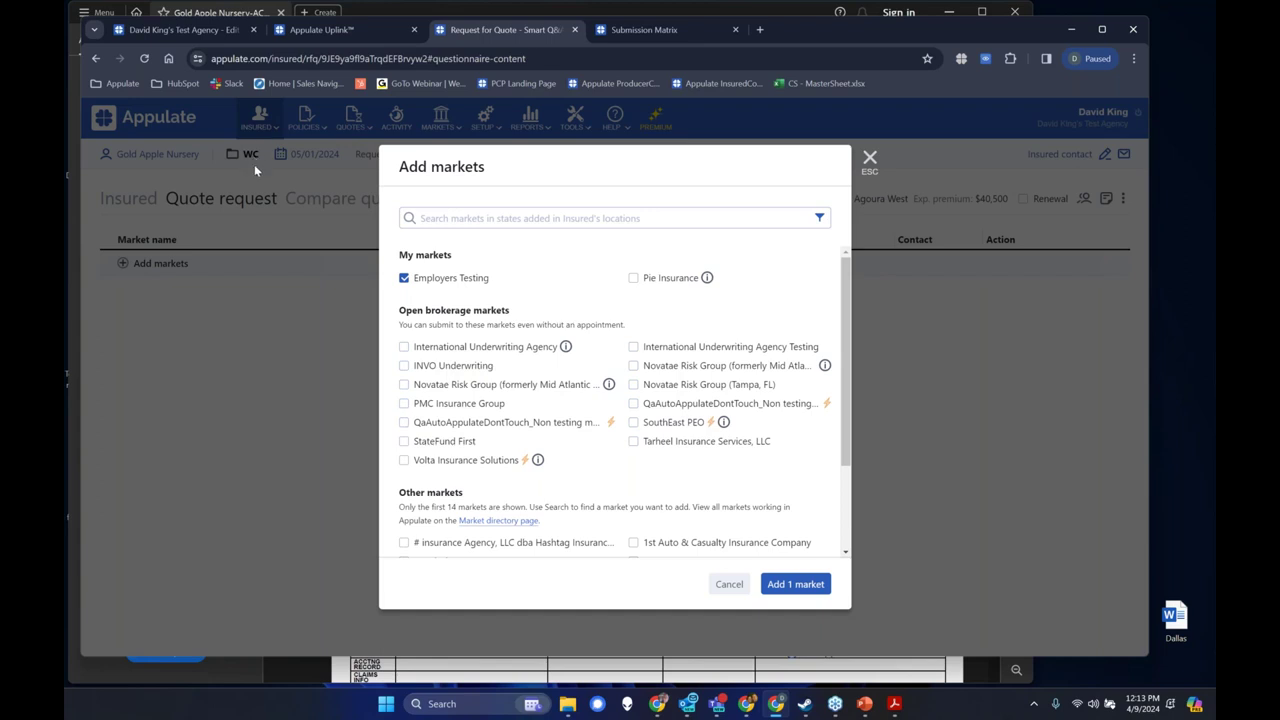
left_click(620, 33)
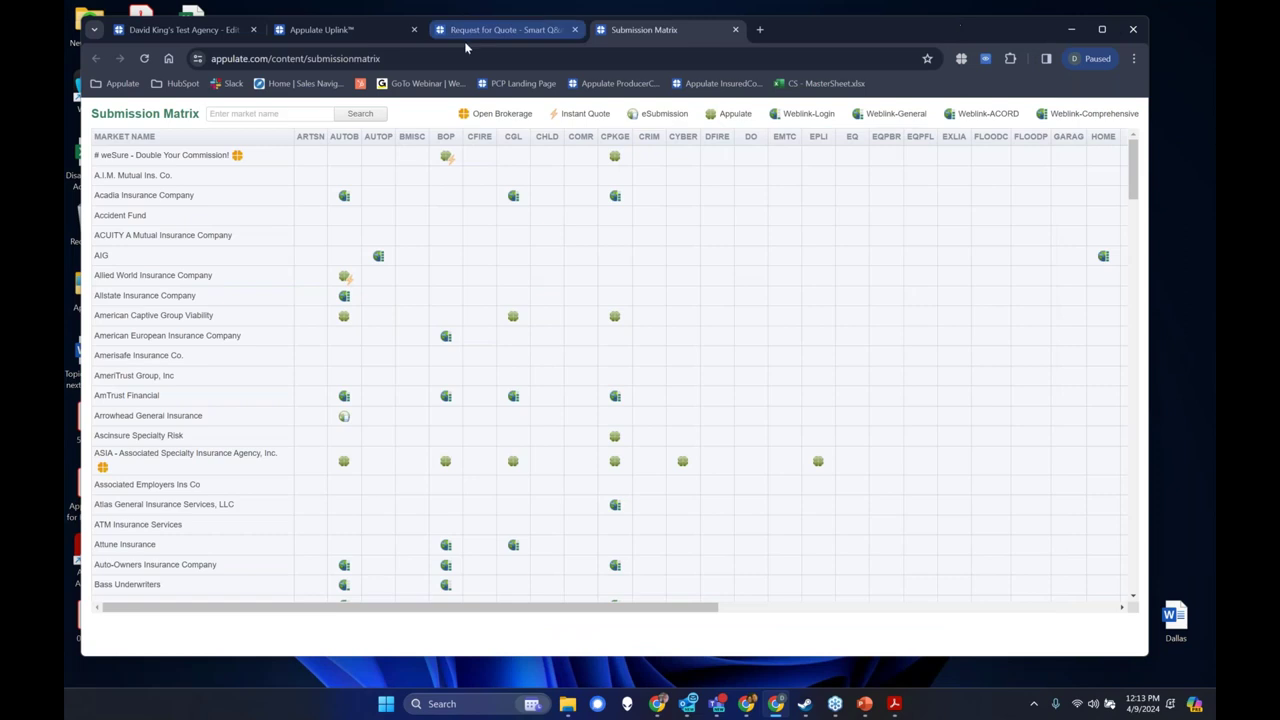
left_click(468, 32)
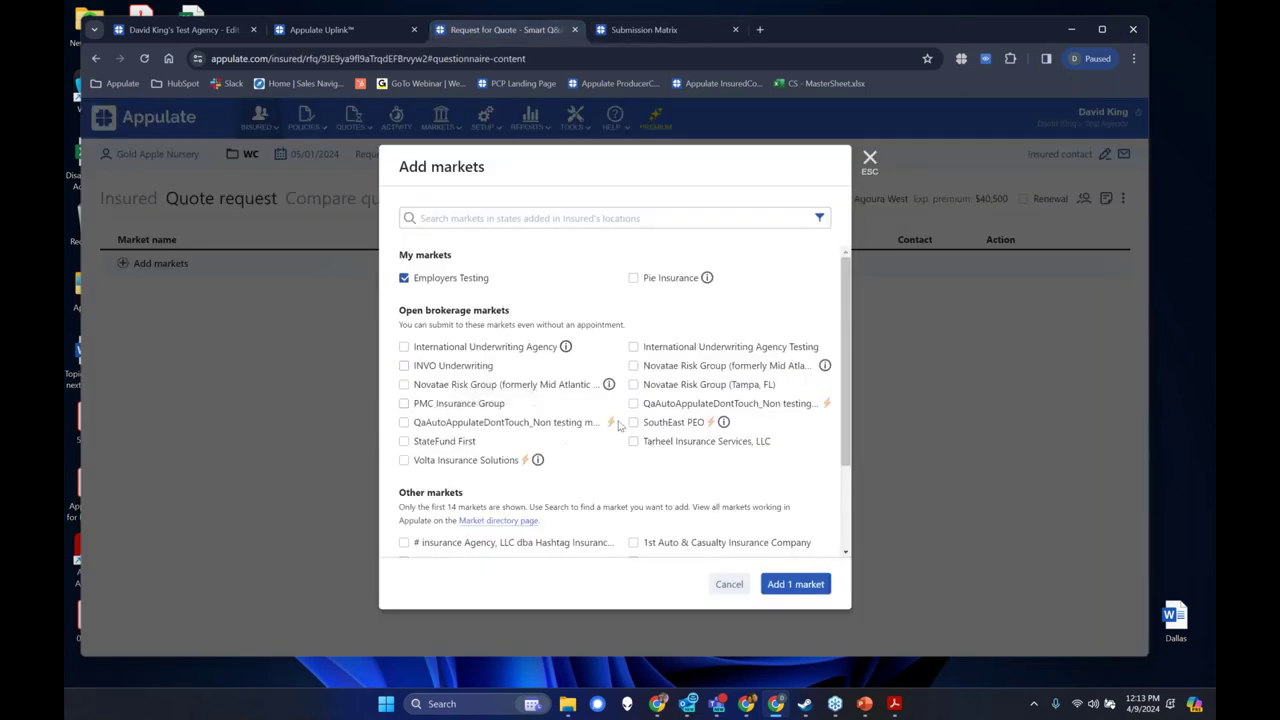
left_click(514, 218)
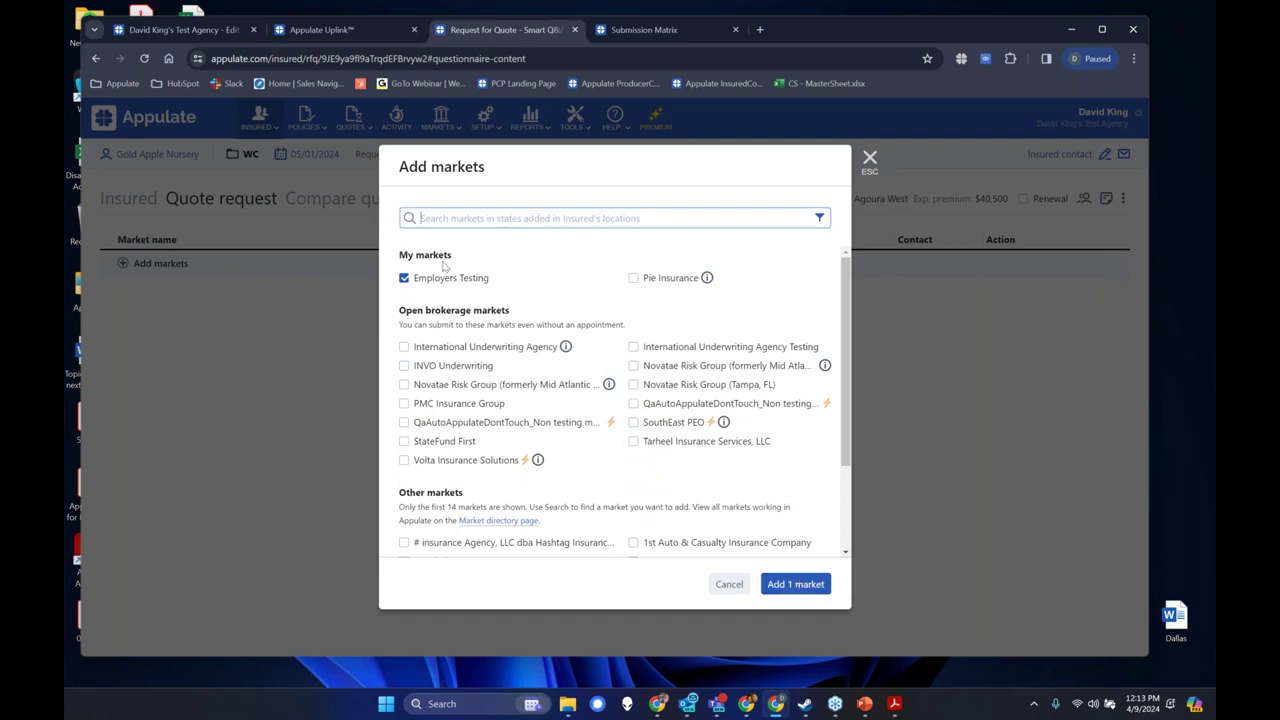
left_click(796, 588)
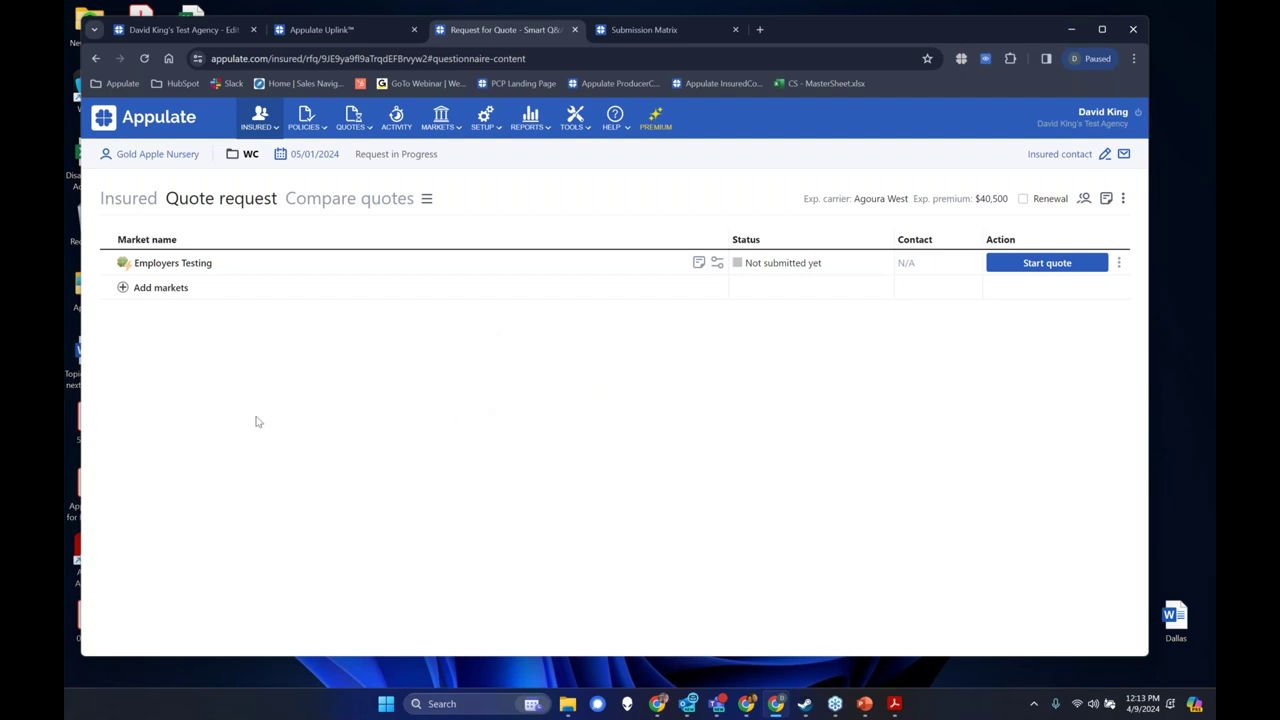
Look at the Submission Matrix again and return to the quote request.
mouse_move(123, 267)
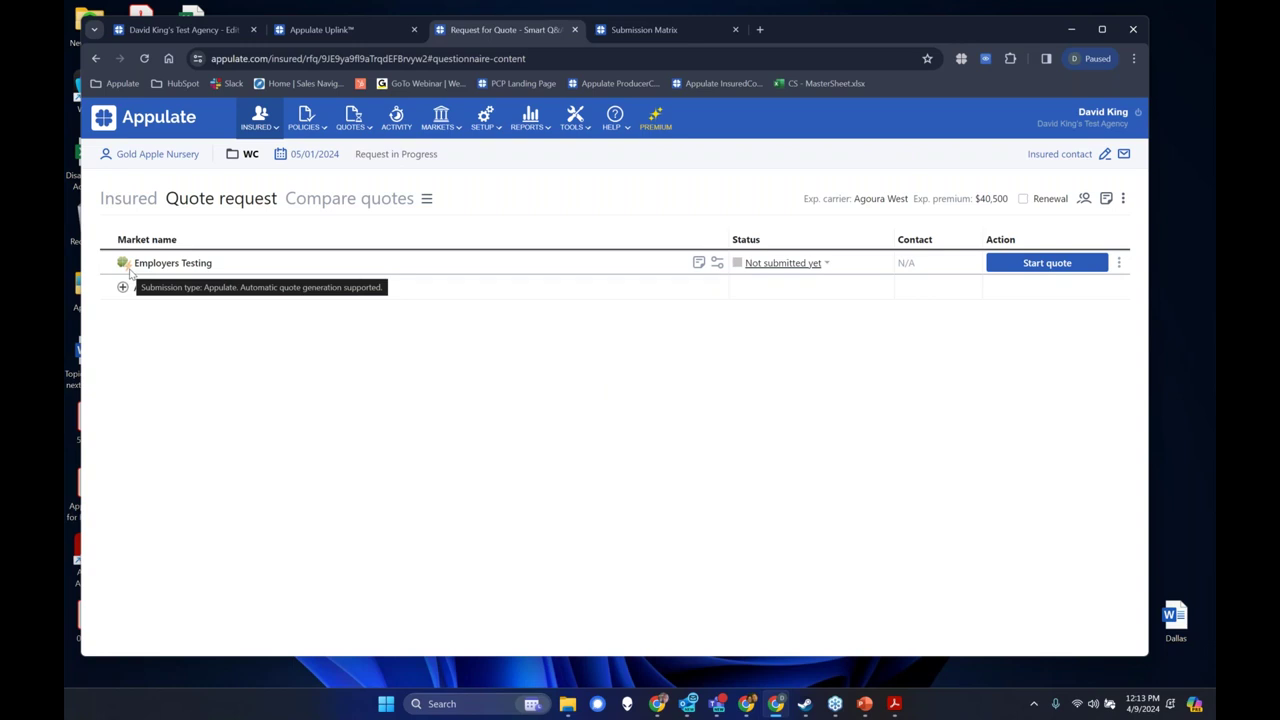
left_click(668, 32)
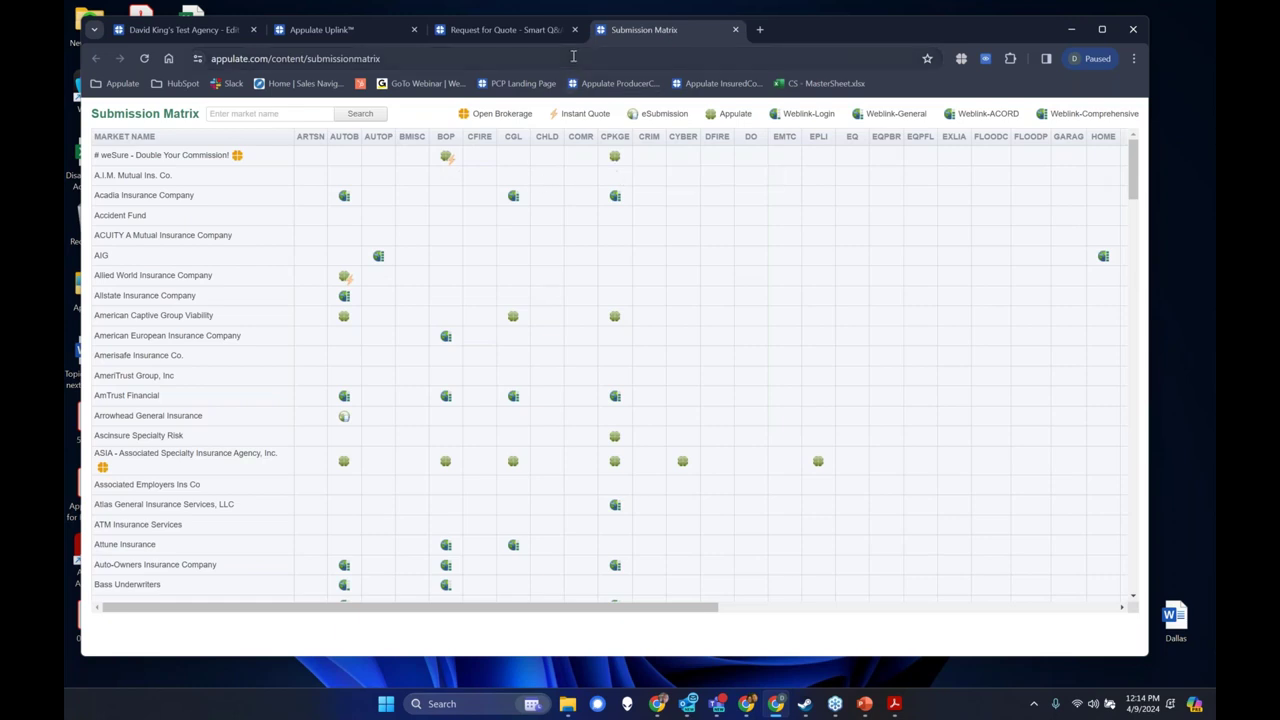
left_click(510, 30)
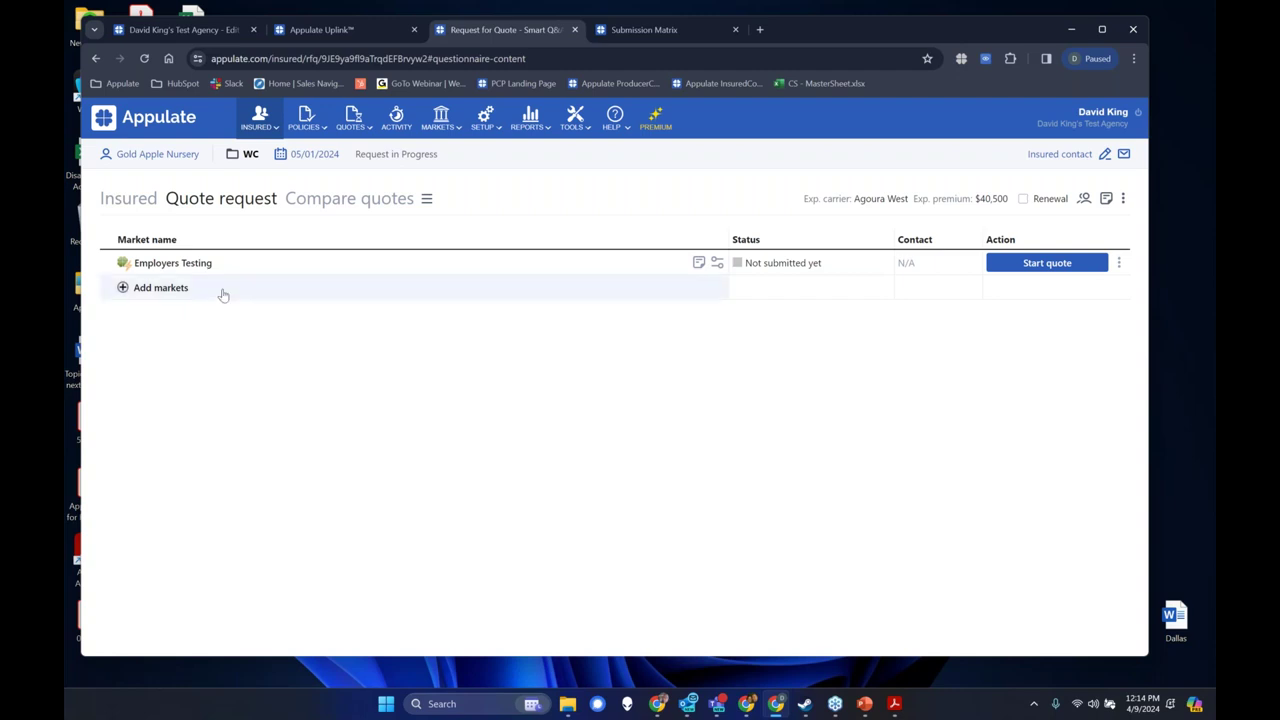
Start the quote for Employers Testing from its row's ⋮ action menu.
mouse_move(131, 272)
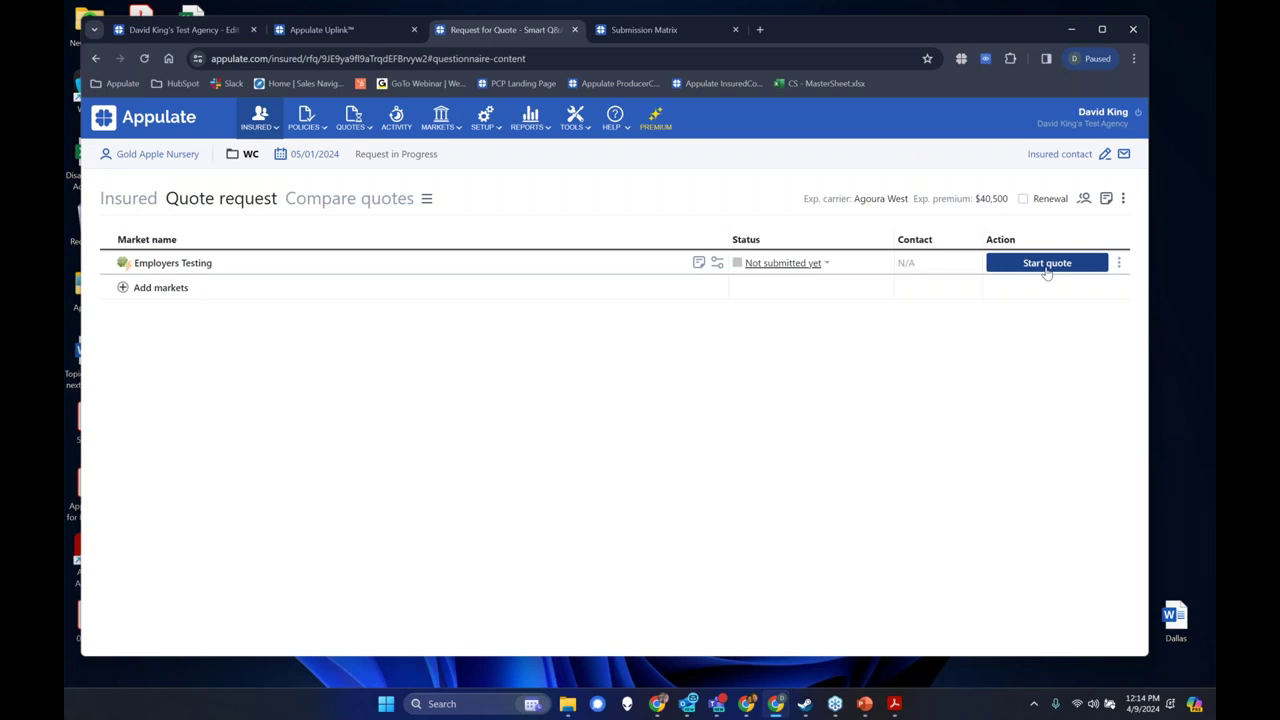
left_click(1121, 265)
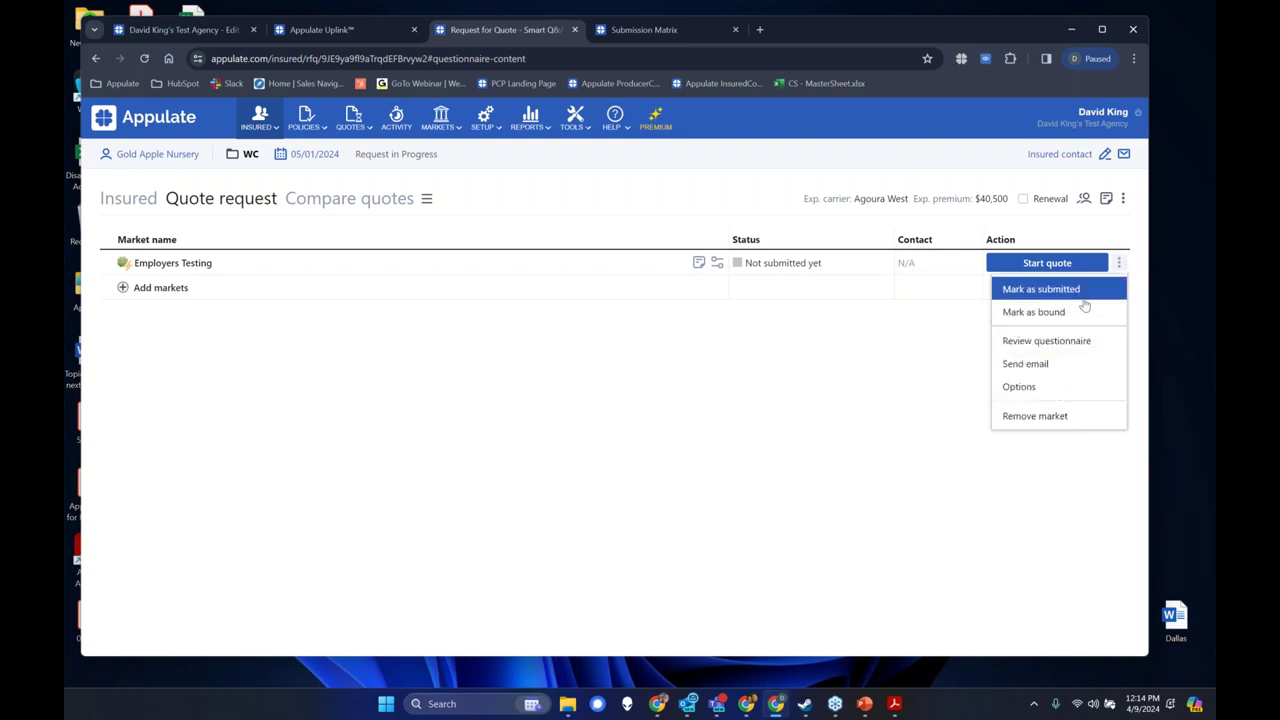
left_click(893, 351)
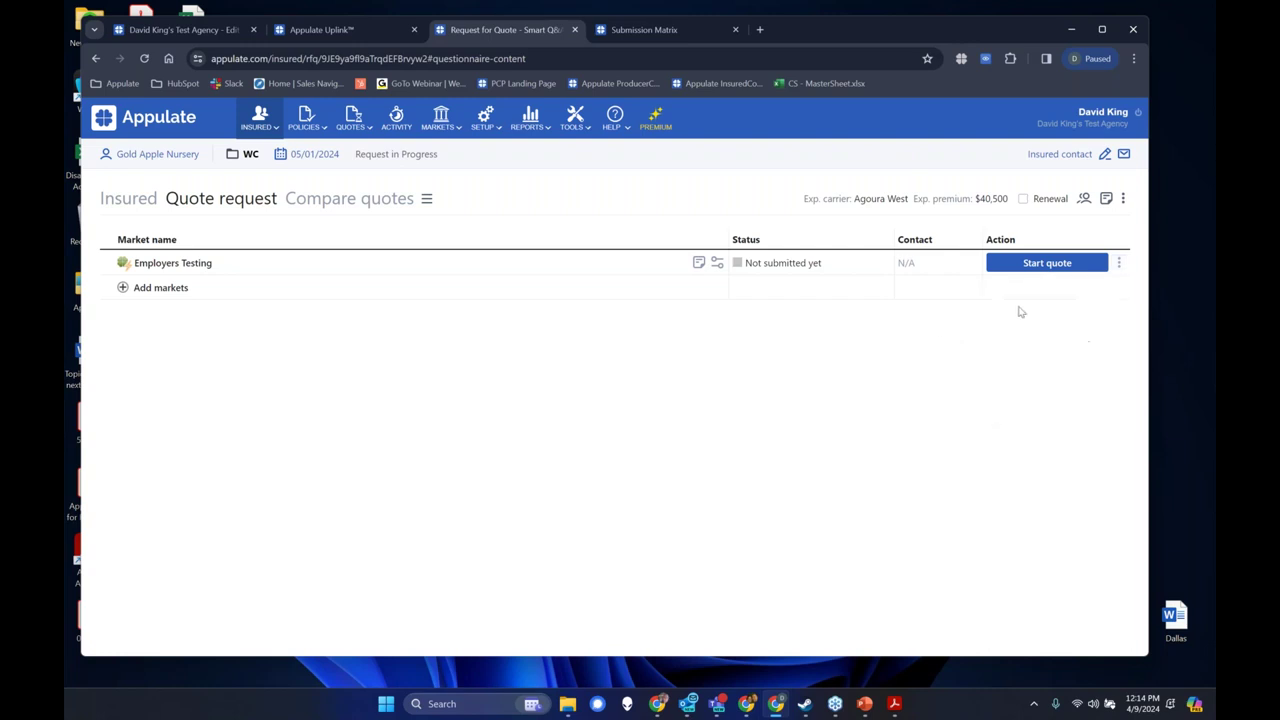
left_click(1119, 262)
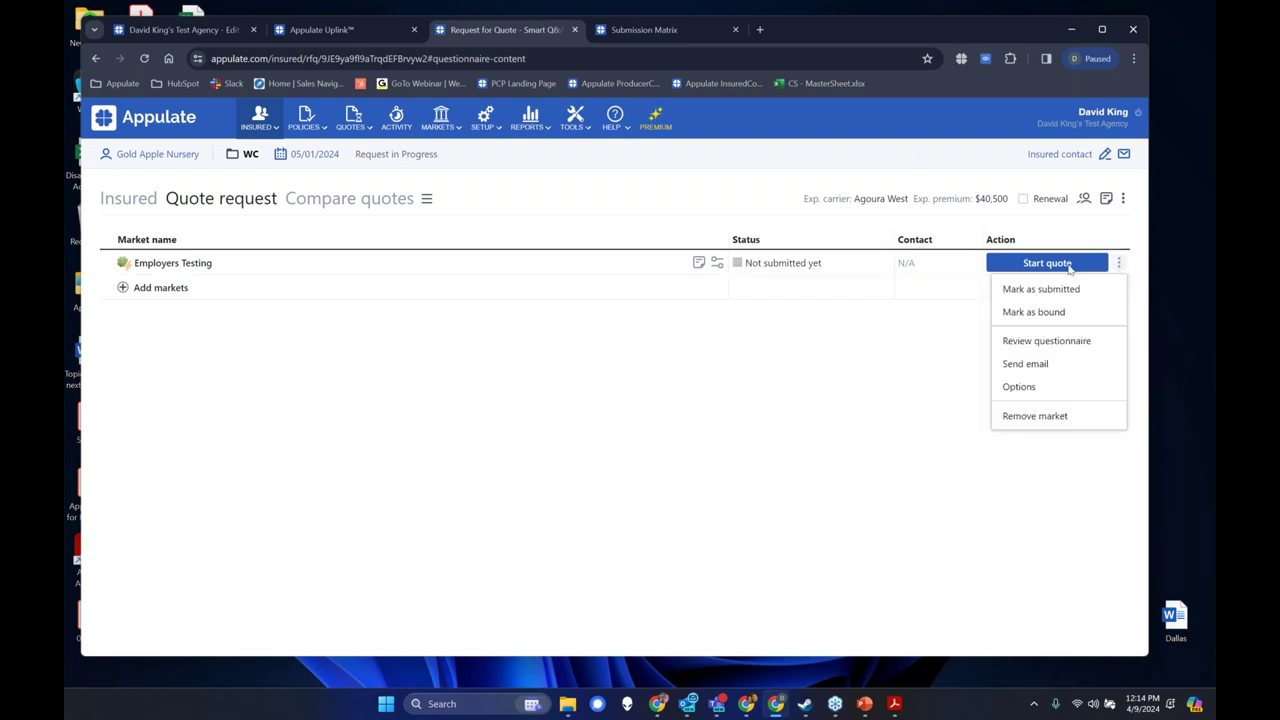
left_click(1064, 263)
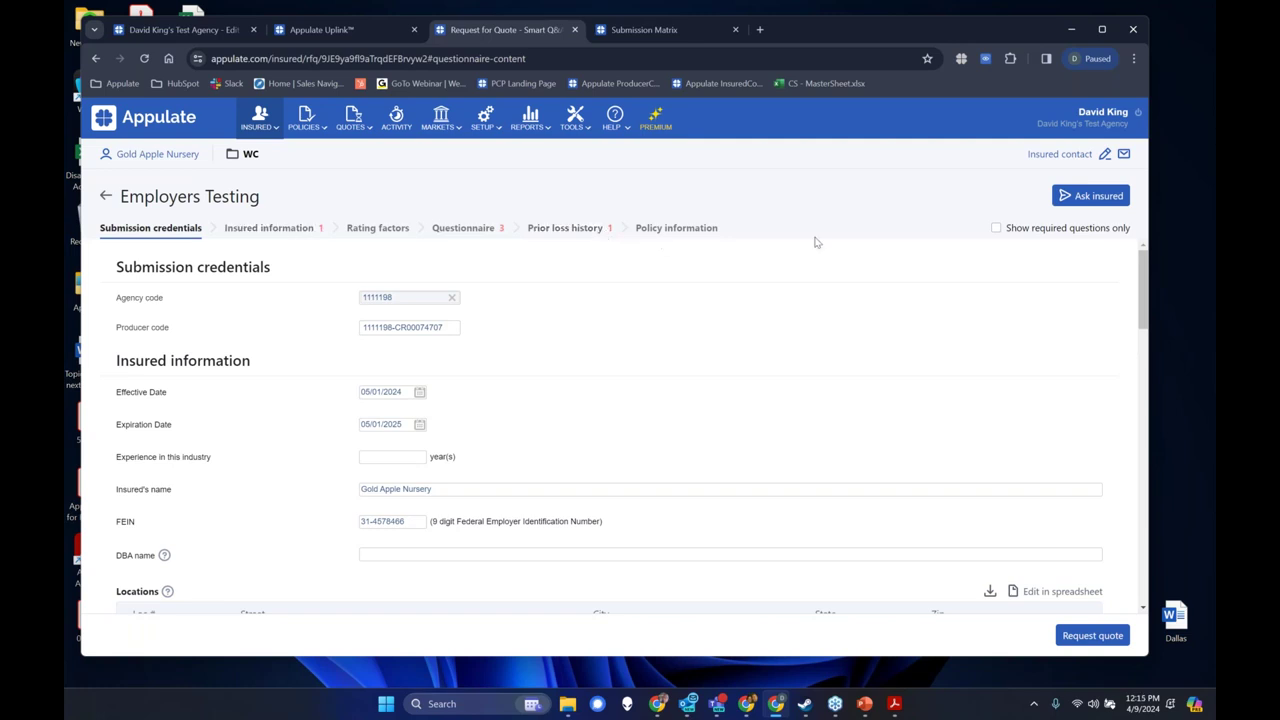
left_click(997, 229)
scroll(235, 510, "down", 1)
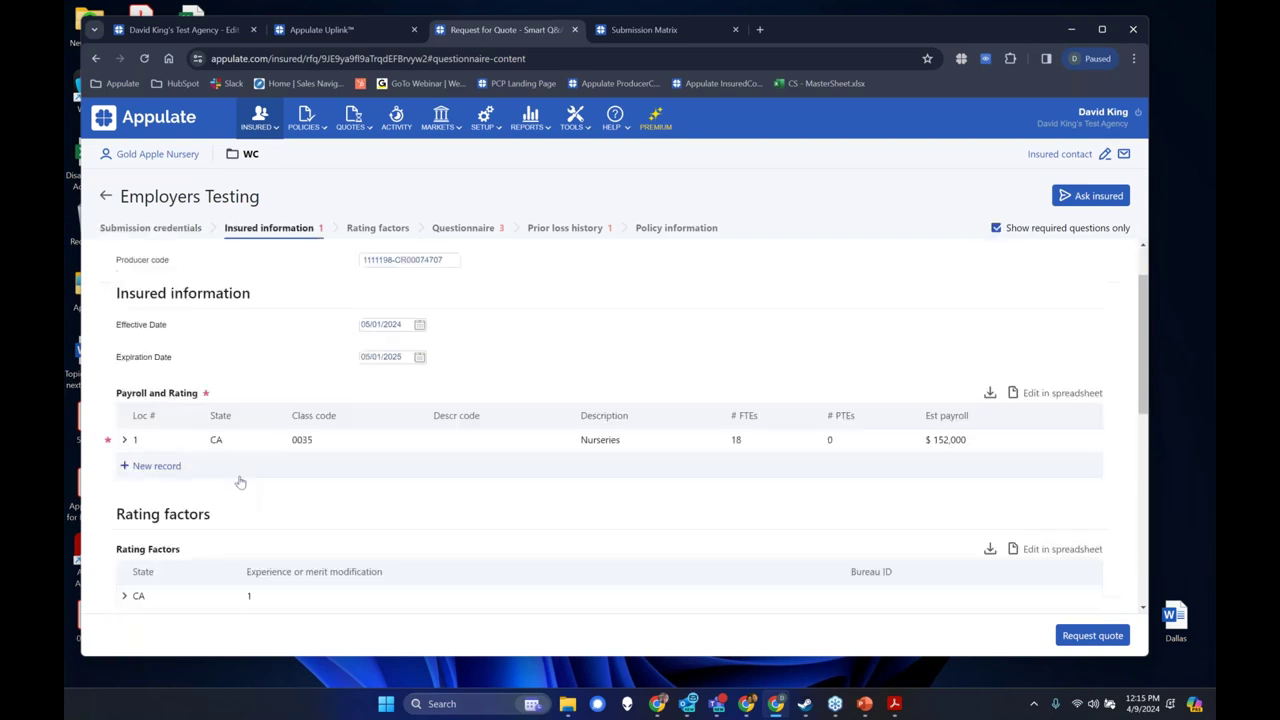
mouse_move(108, 446)
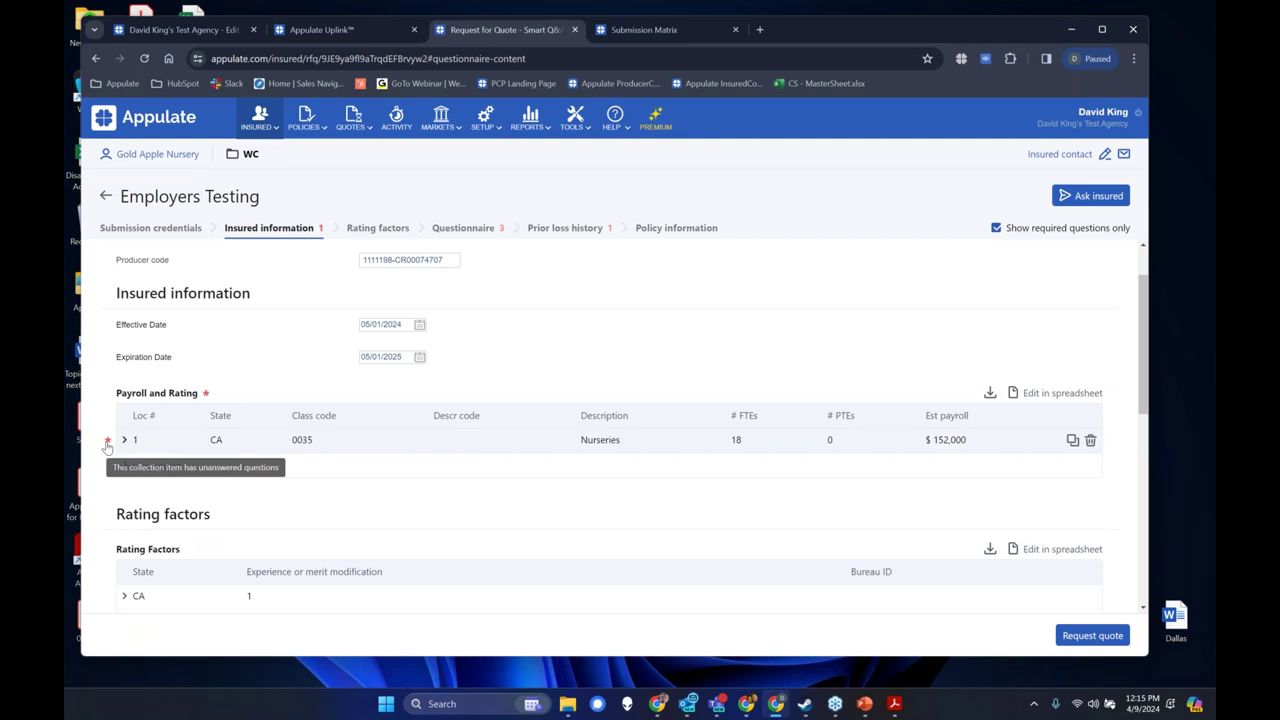
left_click(152, 447)
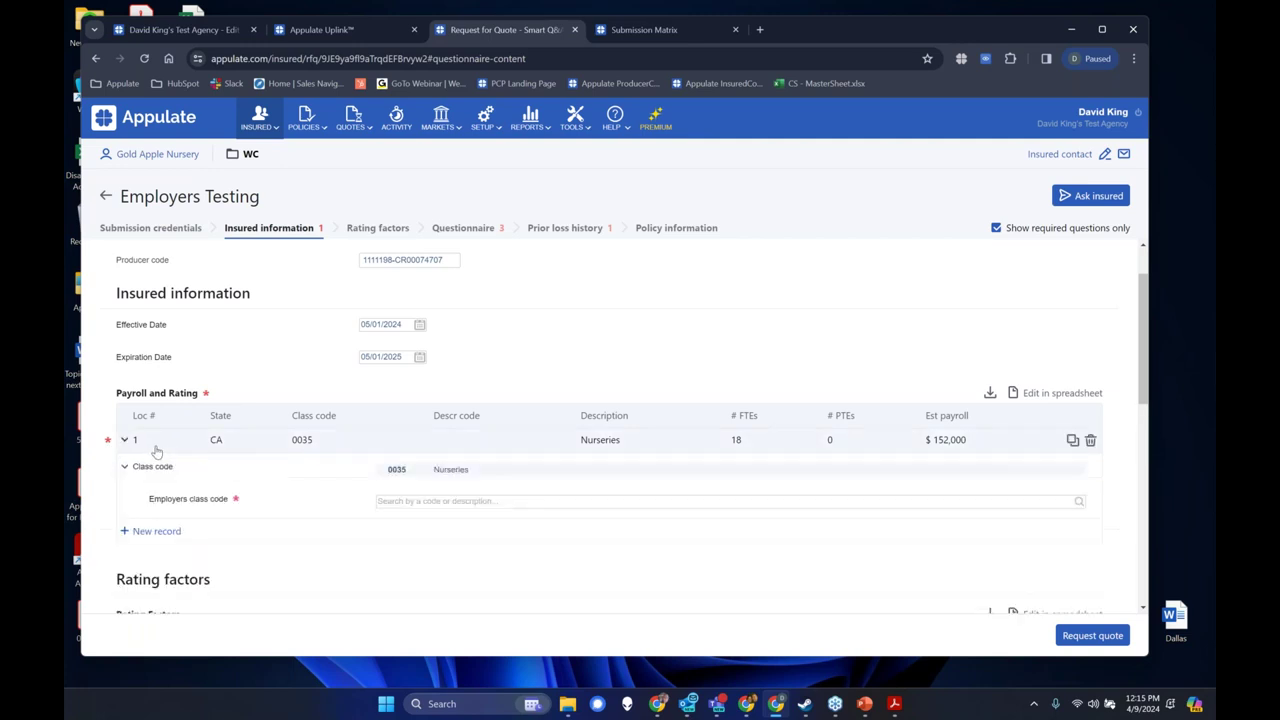
left_click(425, 502)
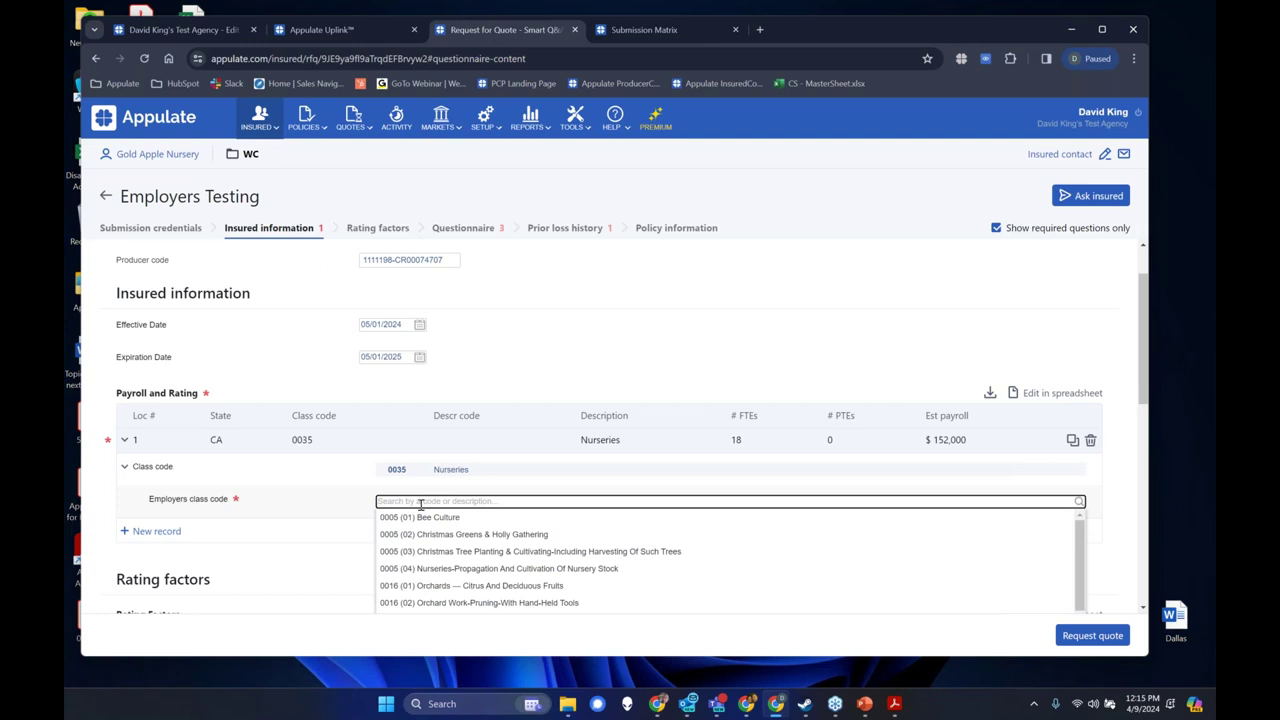
type("0035")
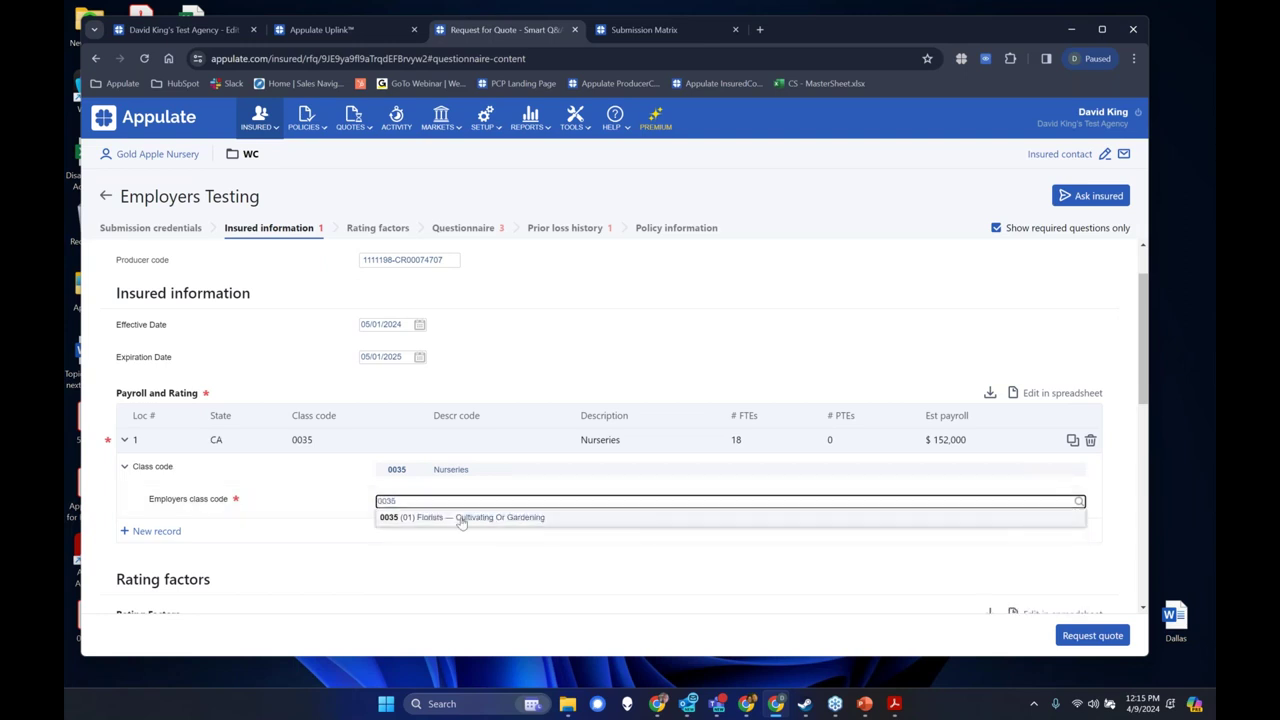
left_click(460, 518)
scroll(489, 527, "down", 3)
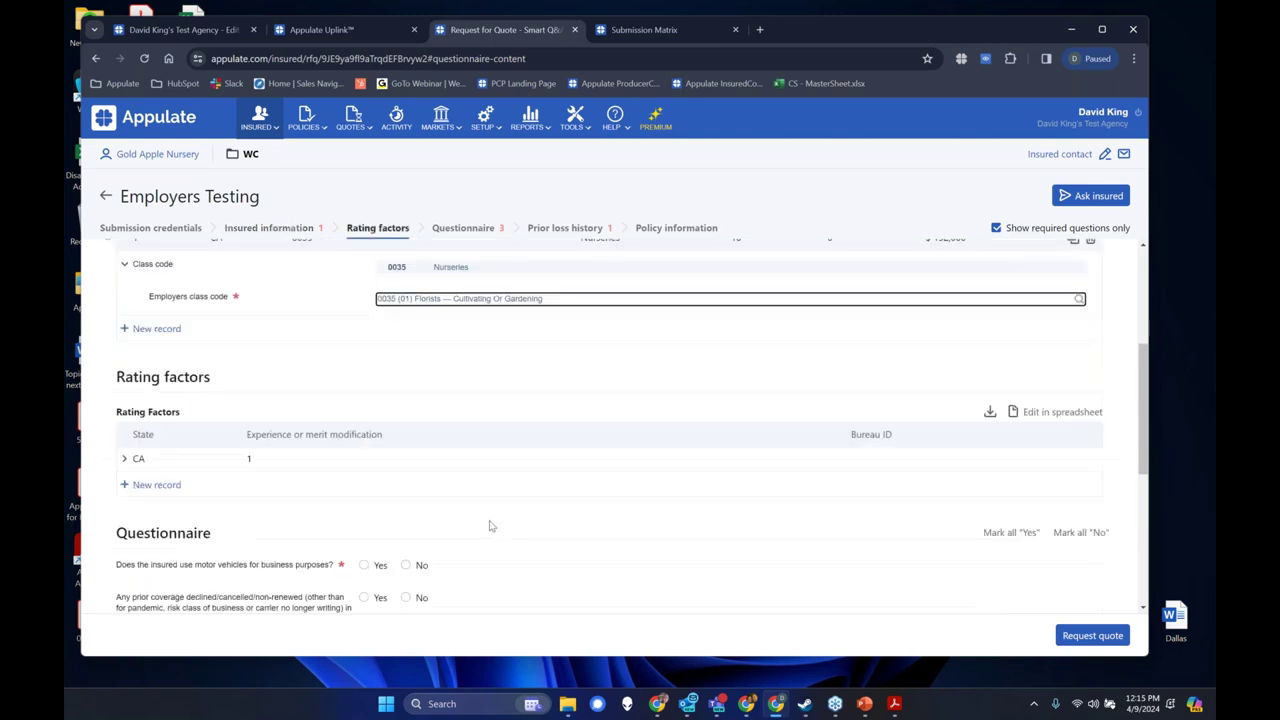
scroll(489, 527, "down", 1)
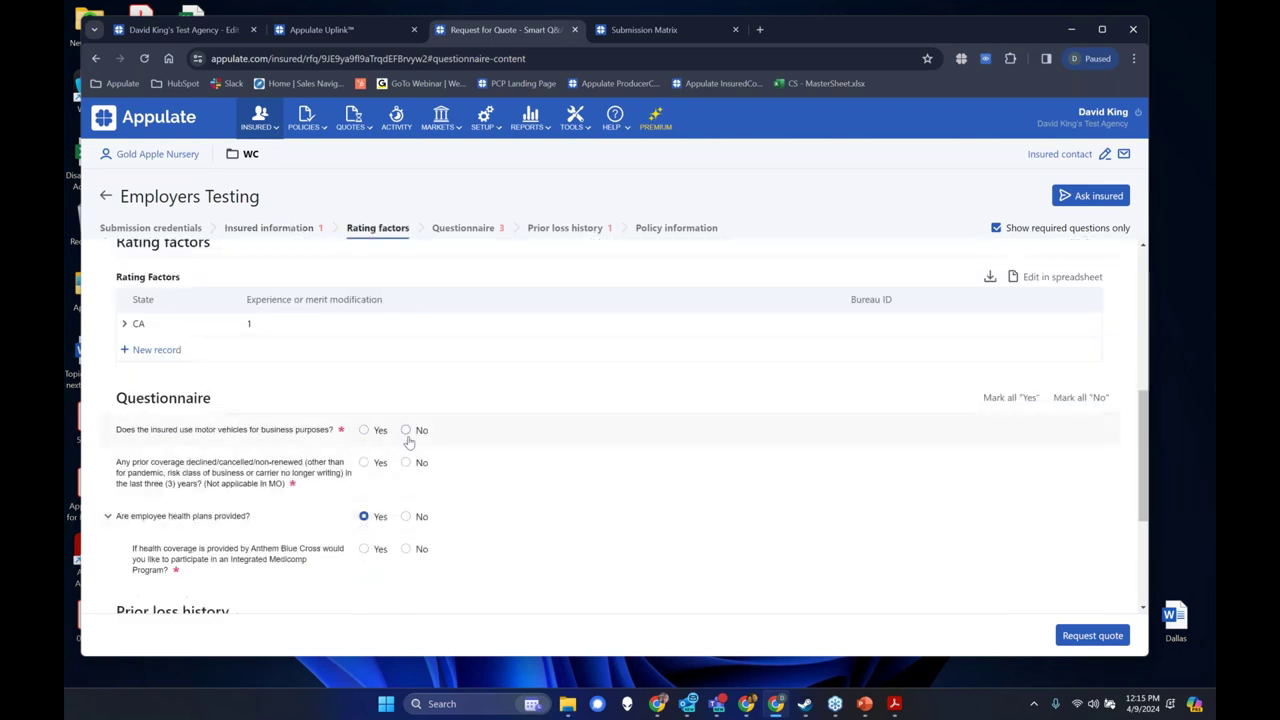
left_click(405, 432)
left_click(406, 463)
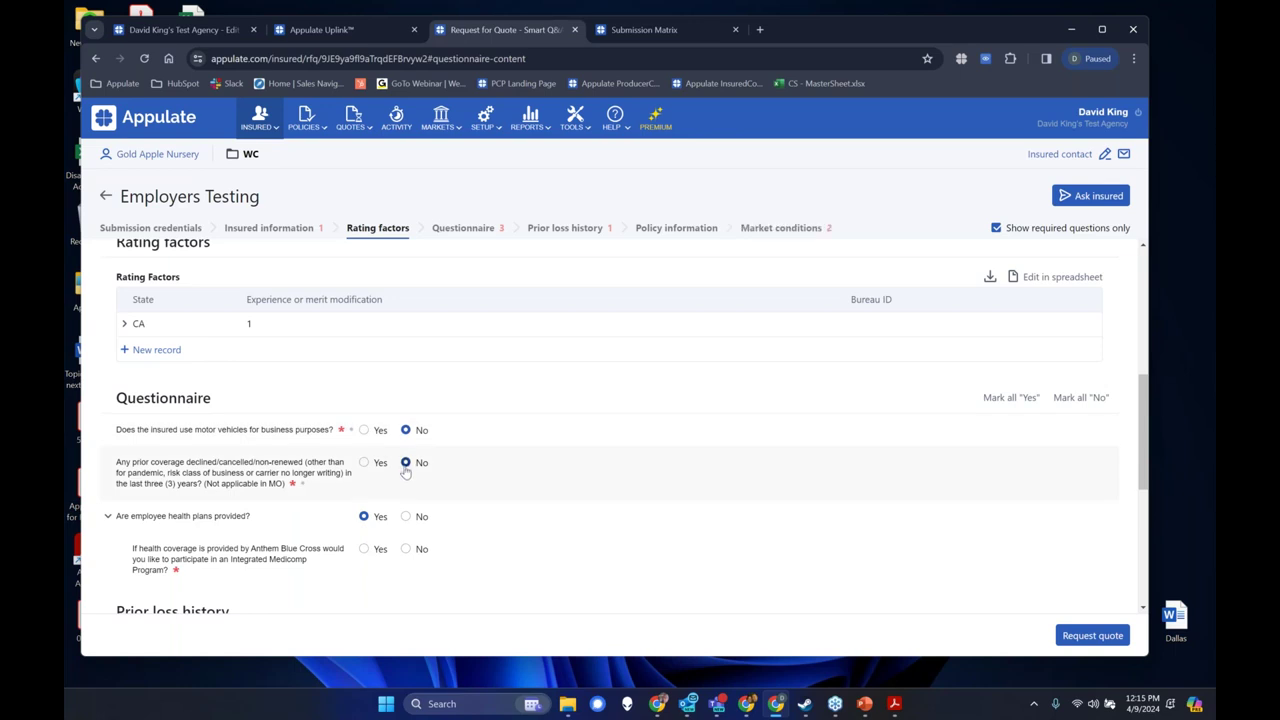
left_click(406, 517)
left_click(406, 549)
scroll(523, 497, "down", 2)
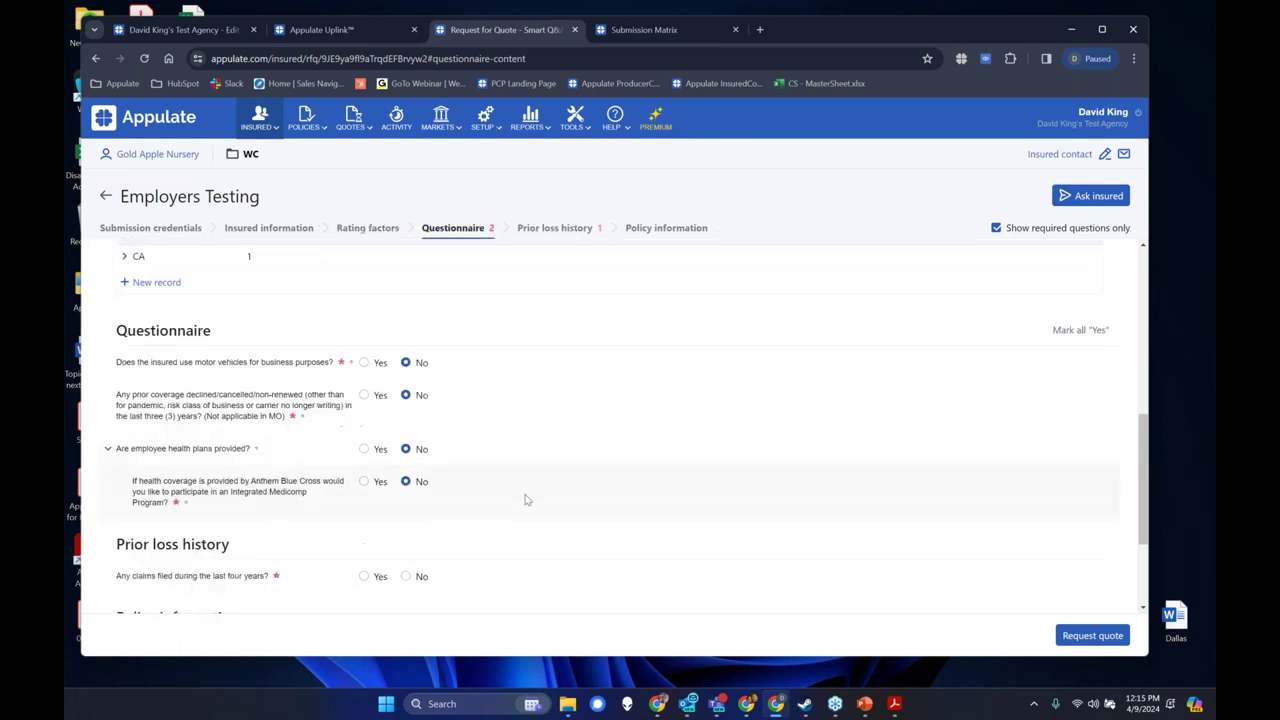
left_click(406, 442)
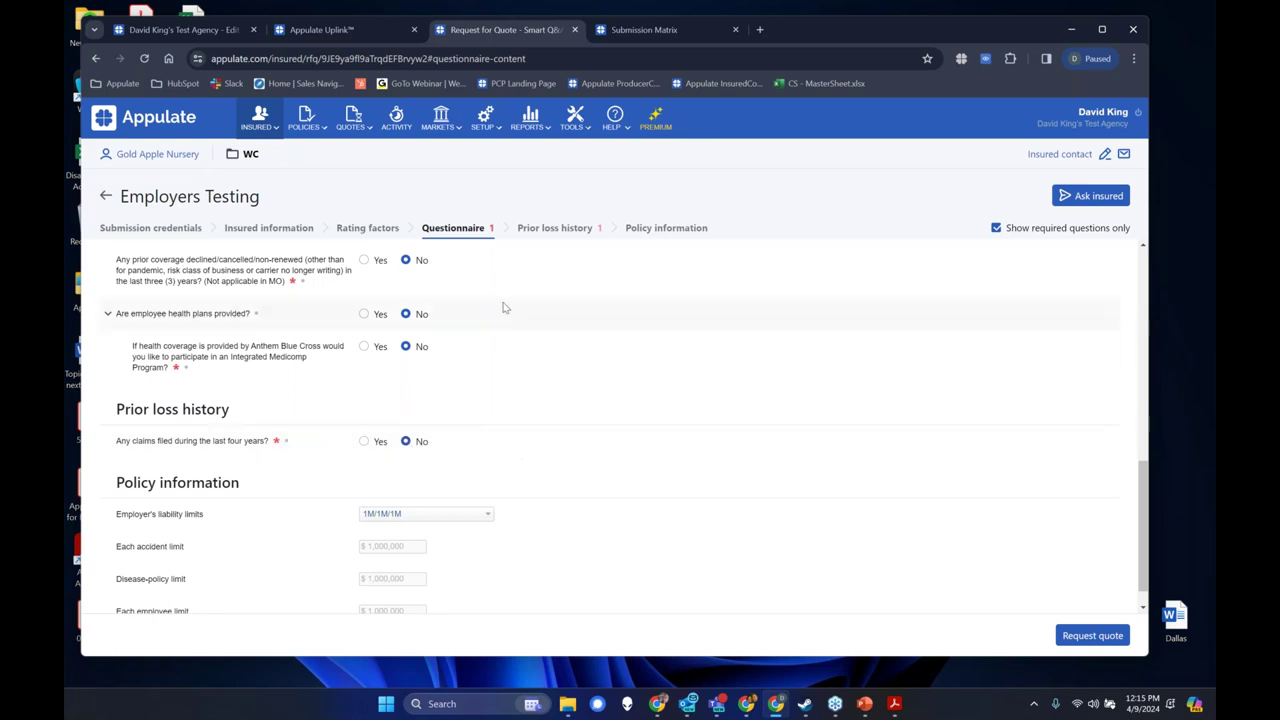
scroll(660, 280, "down", 3)
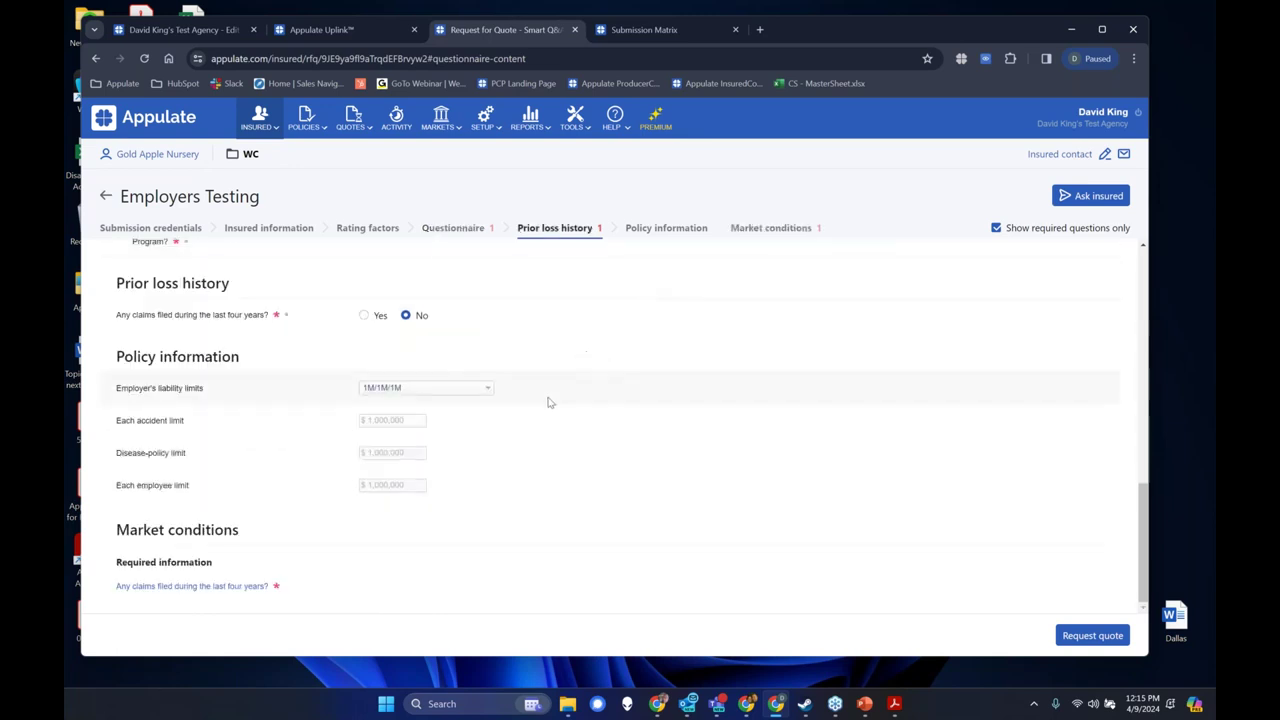
scroll(548, 403, "up", 2)
left_click(406, 451)
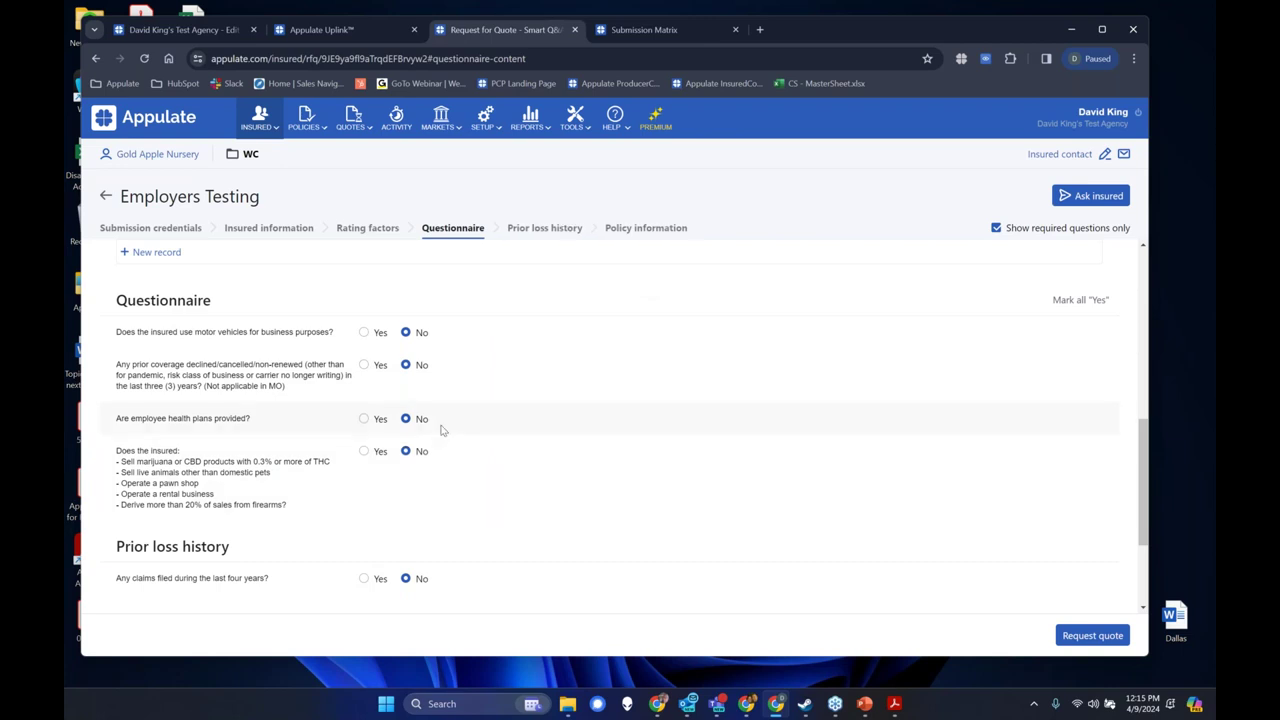
scroll(444, 457, "down", 2)
scroll(444, 455, "down", 1)
scroll(444, 452, "up", 2)
scroll(476, 450, "down", 2)
scroll(476, 450, "up", 7)
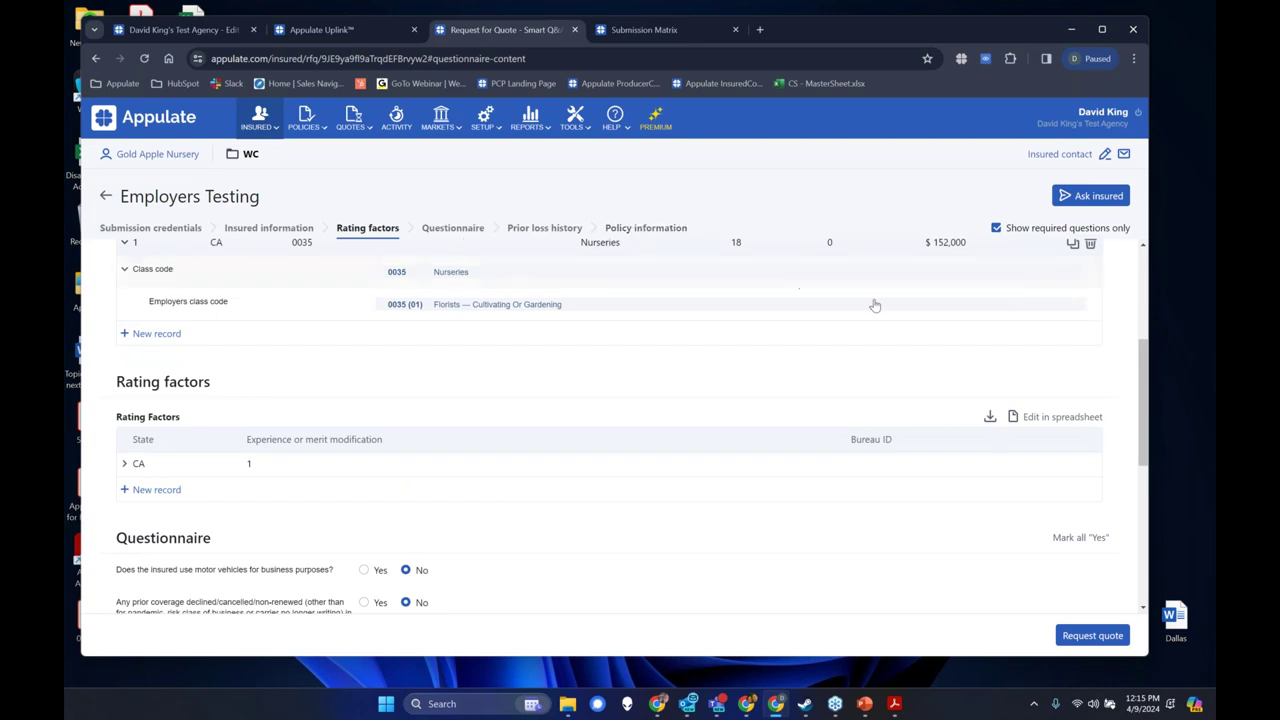
left_click(1158, 464)
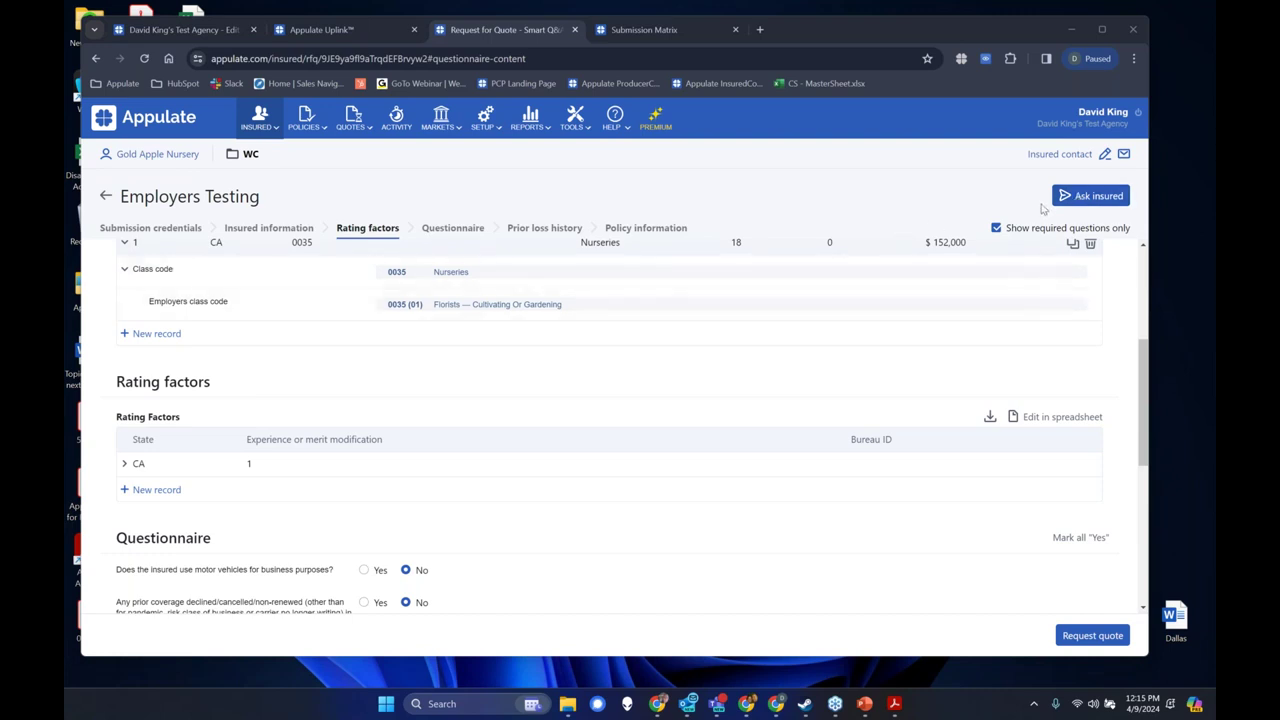
Request the quote from Employers Testing and download the prepared $14,903 quote PDF.
left_click(1088, 197)
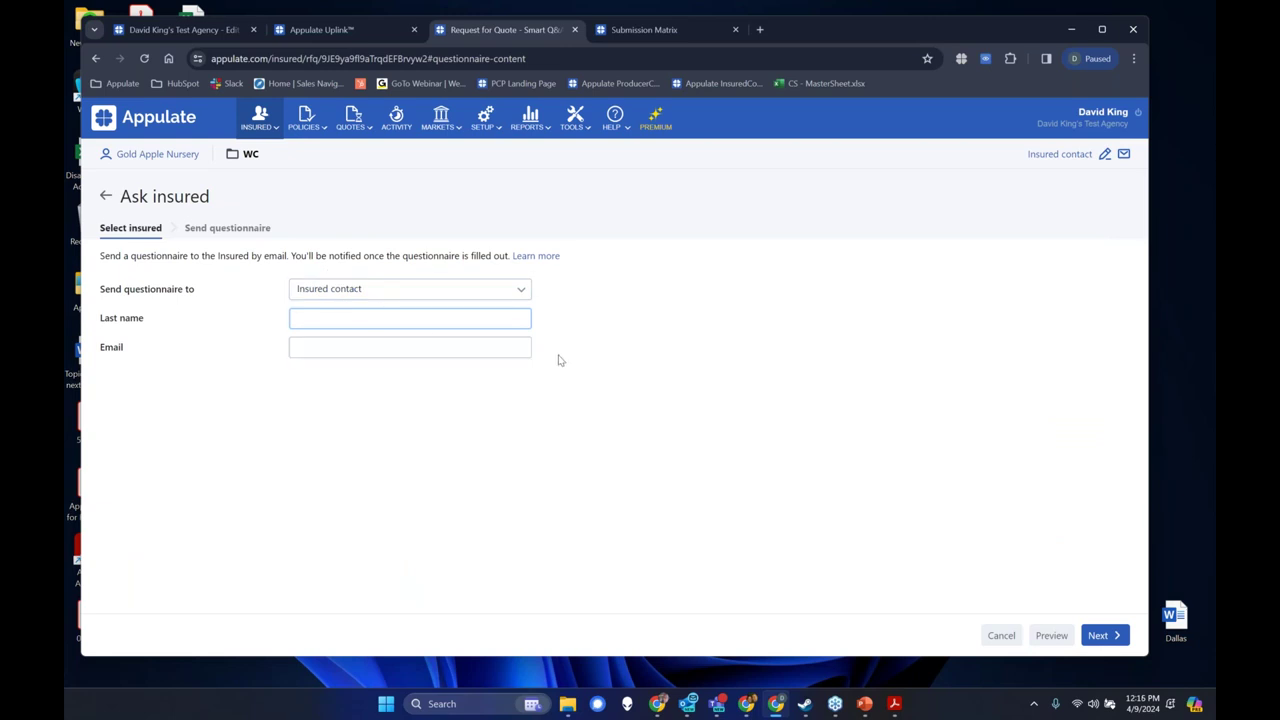
left_click(105, 196)
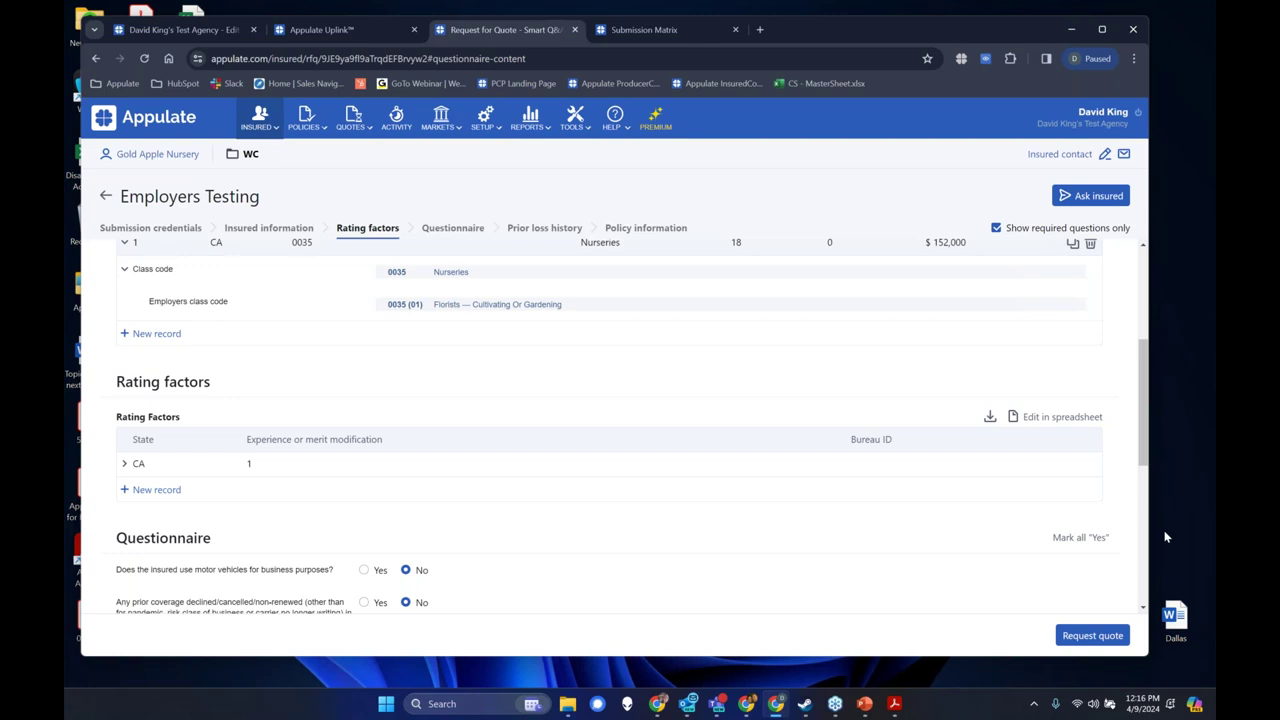
left_click(1094, 637)
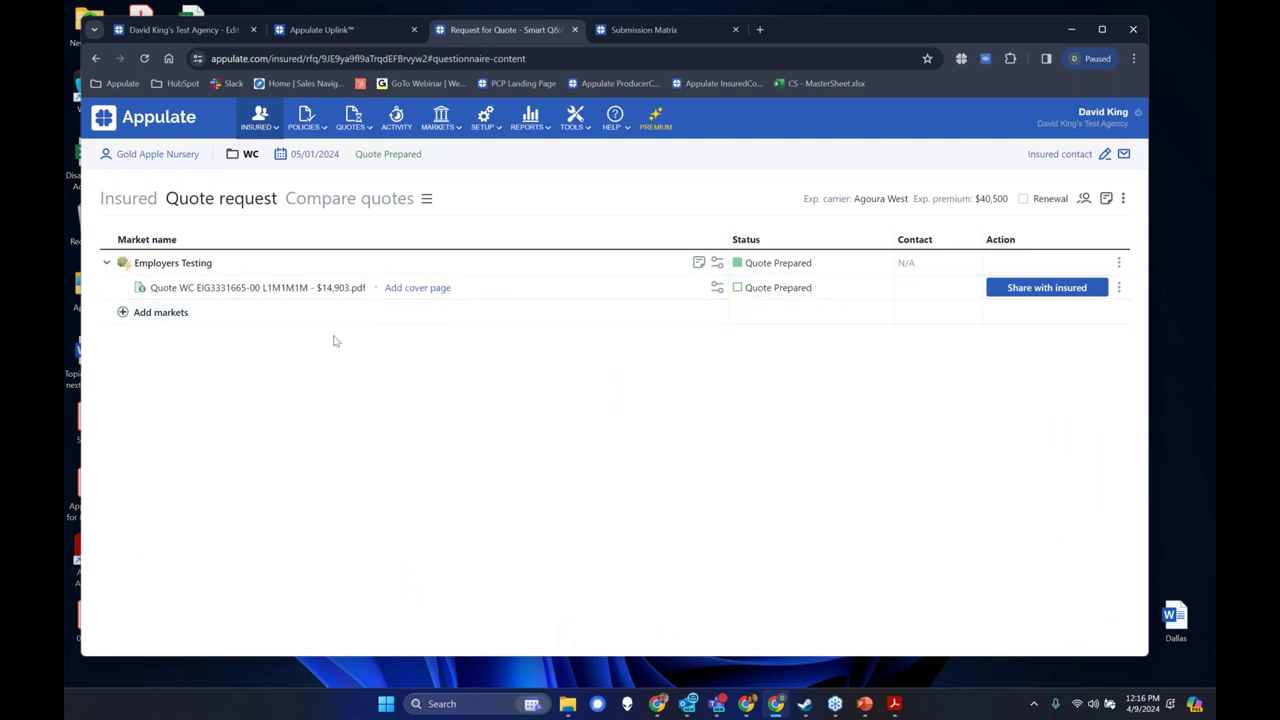
left_click(287, 288)
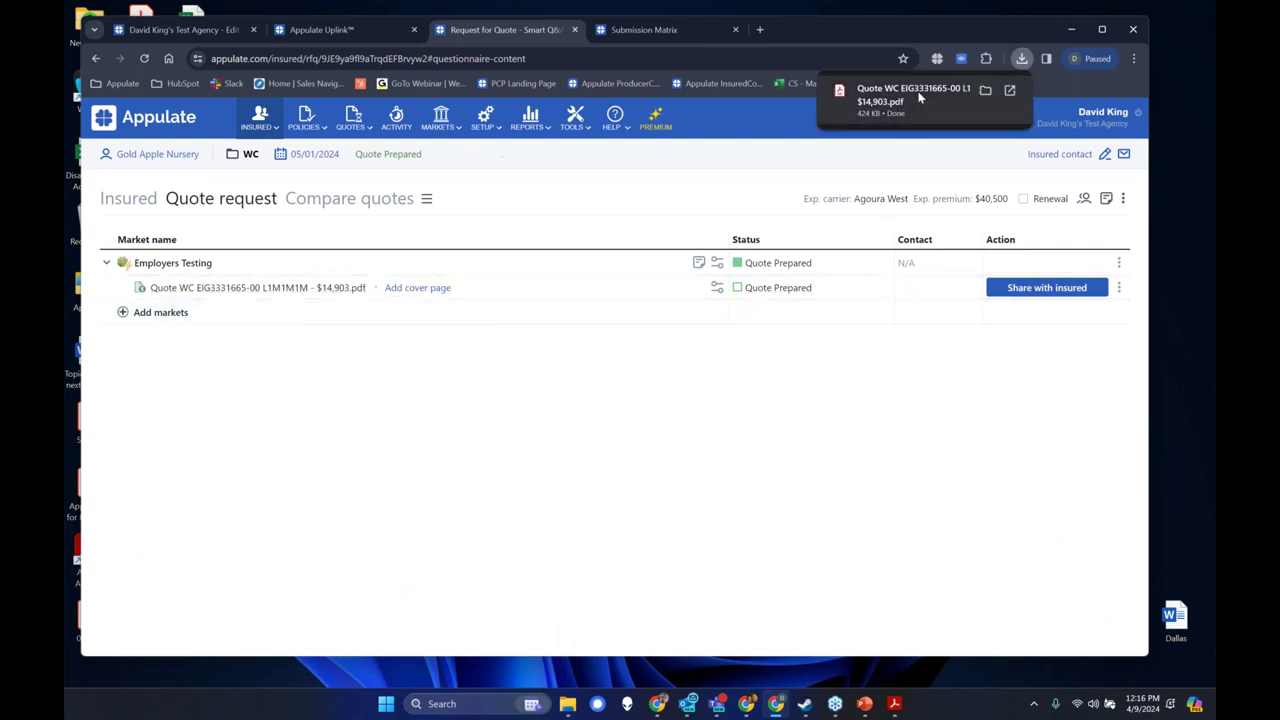
Open the downloaded $14,903 Employers quote PDF and scroll through its pages.
left_click(920, 97)
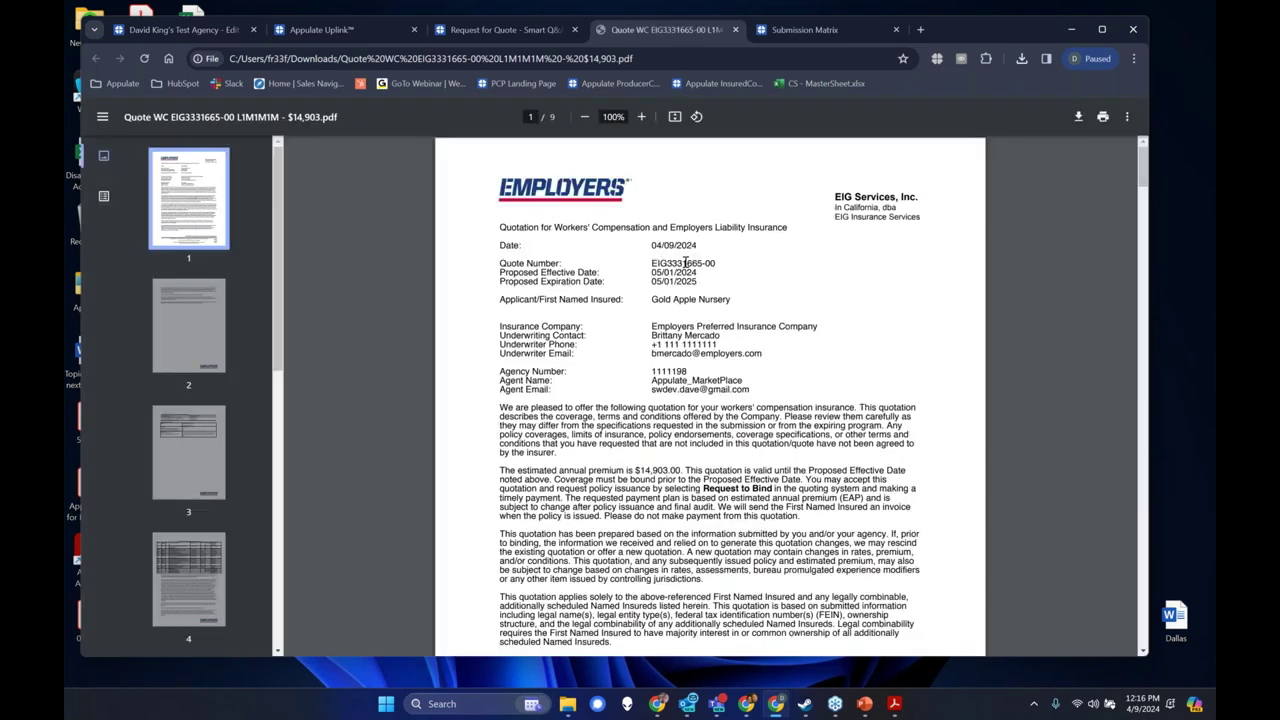
scroll(684, 262, "down", 15)
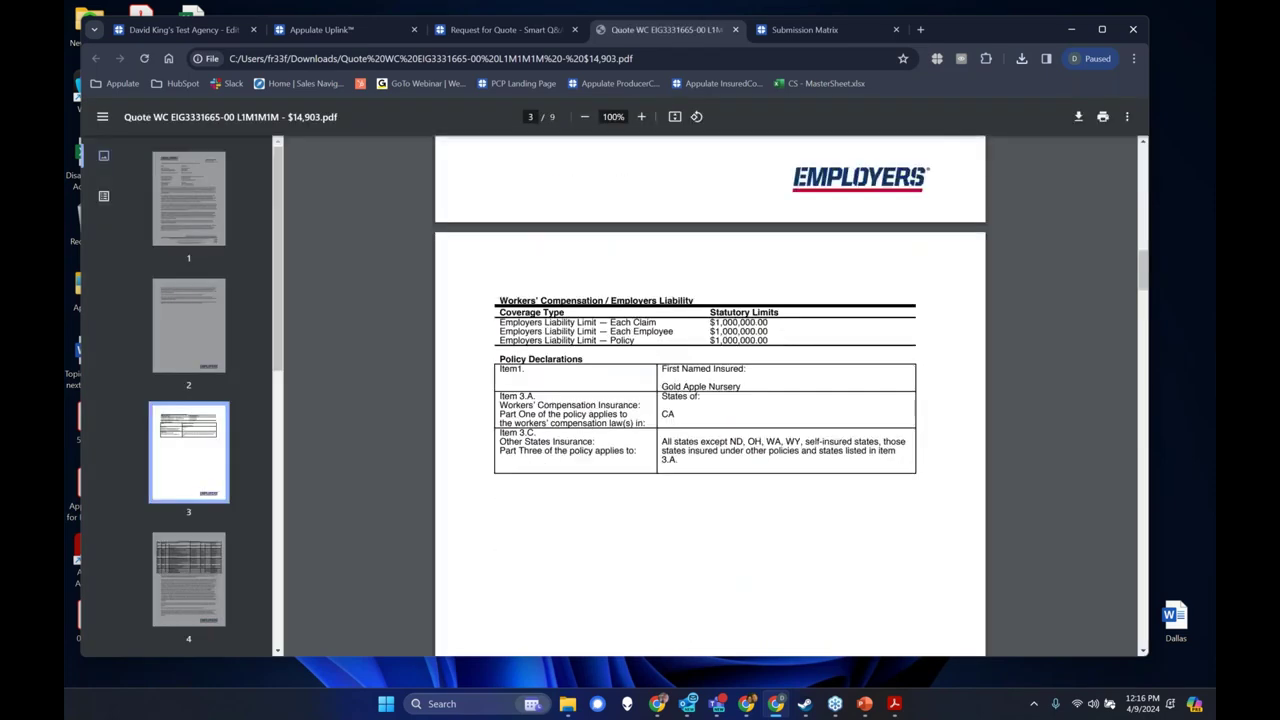
scroll(710, 400, "down", 8)
scroll(545, 350, "up", 5)
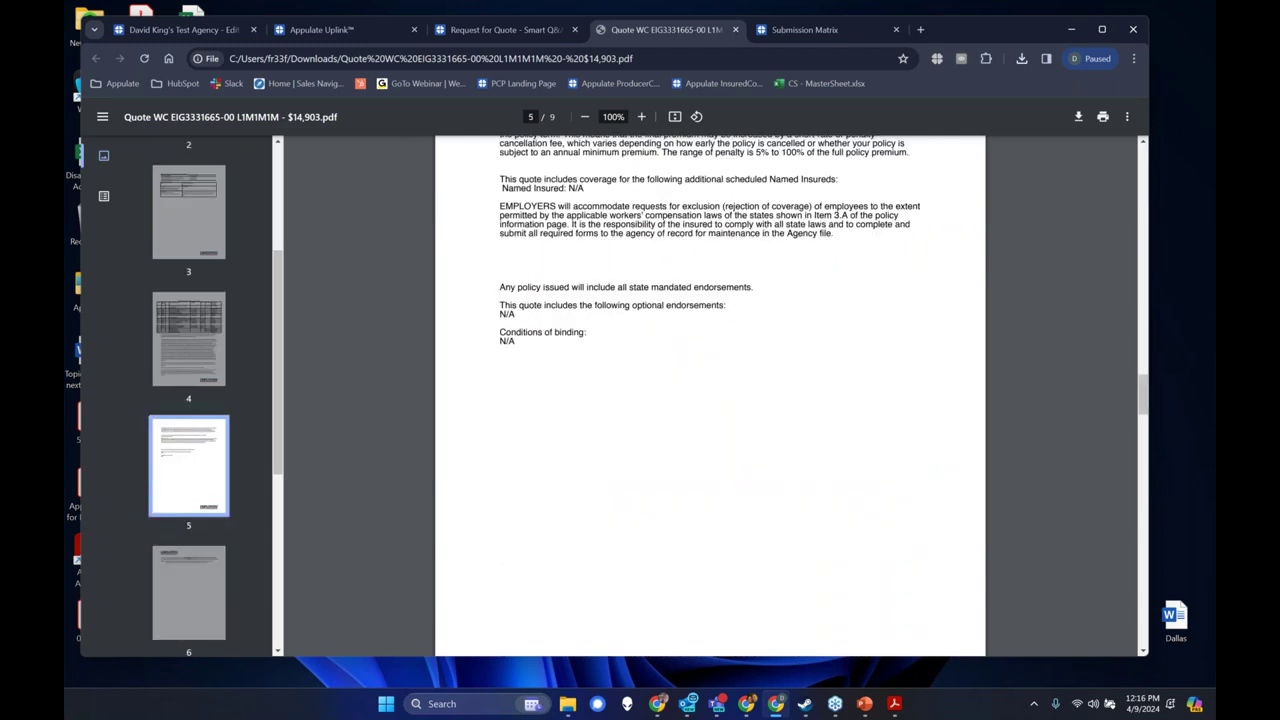
scroll(547, 335, "up", 5)
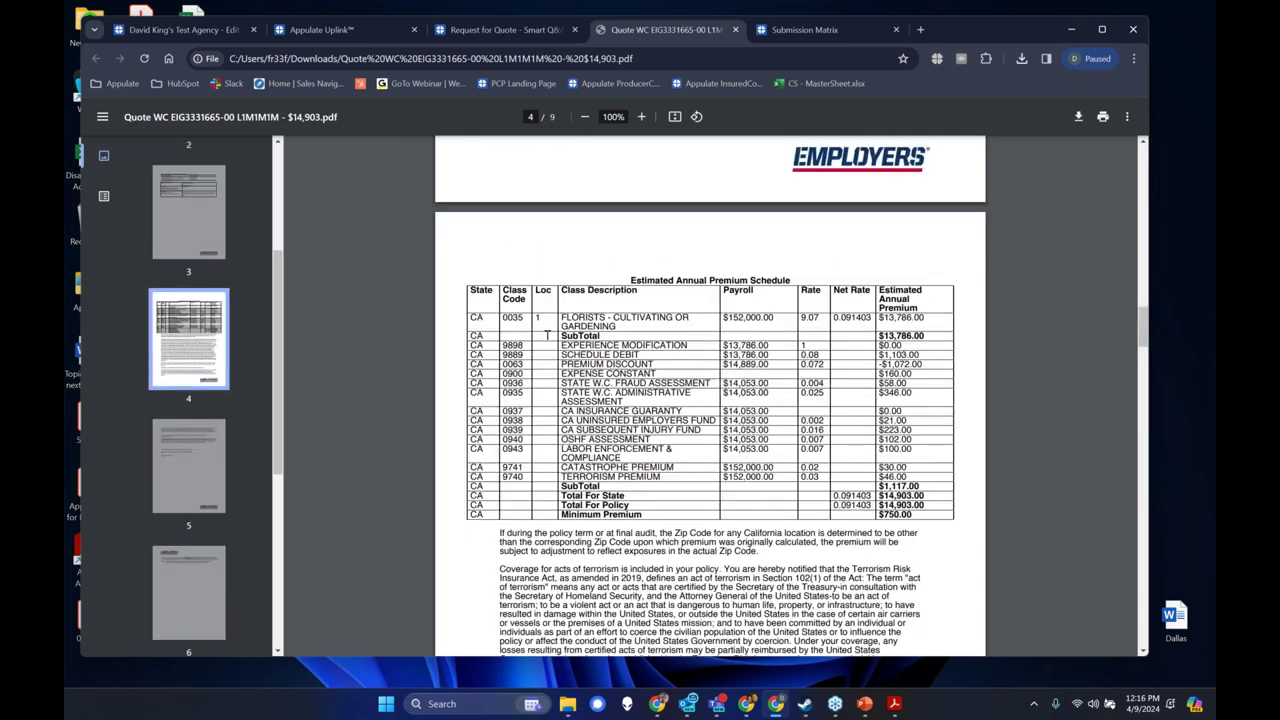
scroll(547, 335, "up", 20)
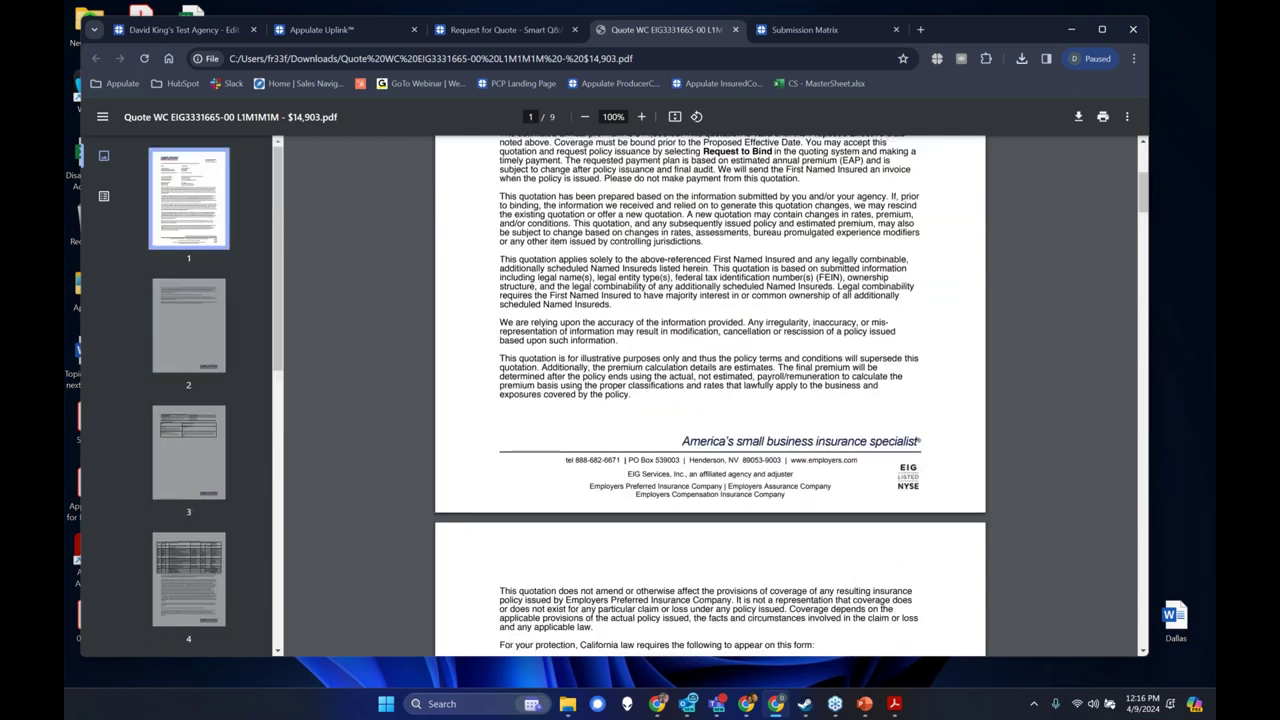
scroll(710, 330, "up", 5)
Switch through the Submission Matrix and PDF back to the Appulate quote request.
left_click(800, 29)
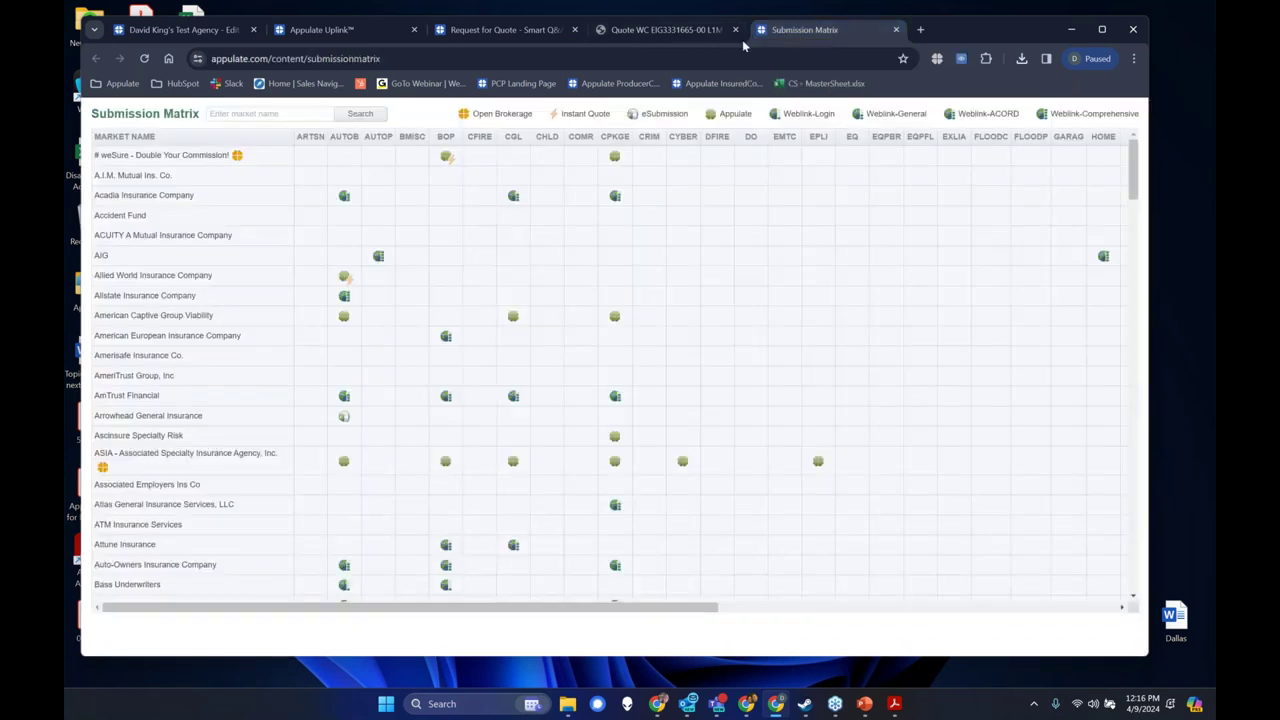
left_click(623, 33)
left_click(505, 29)
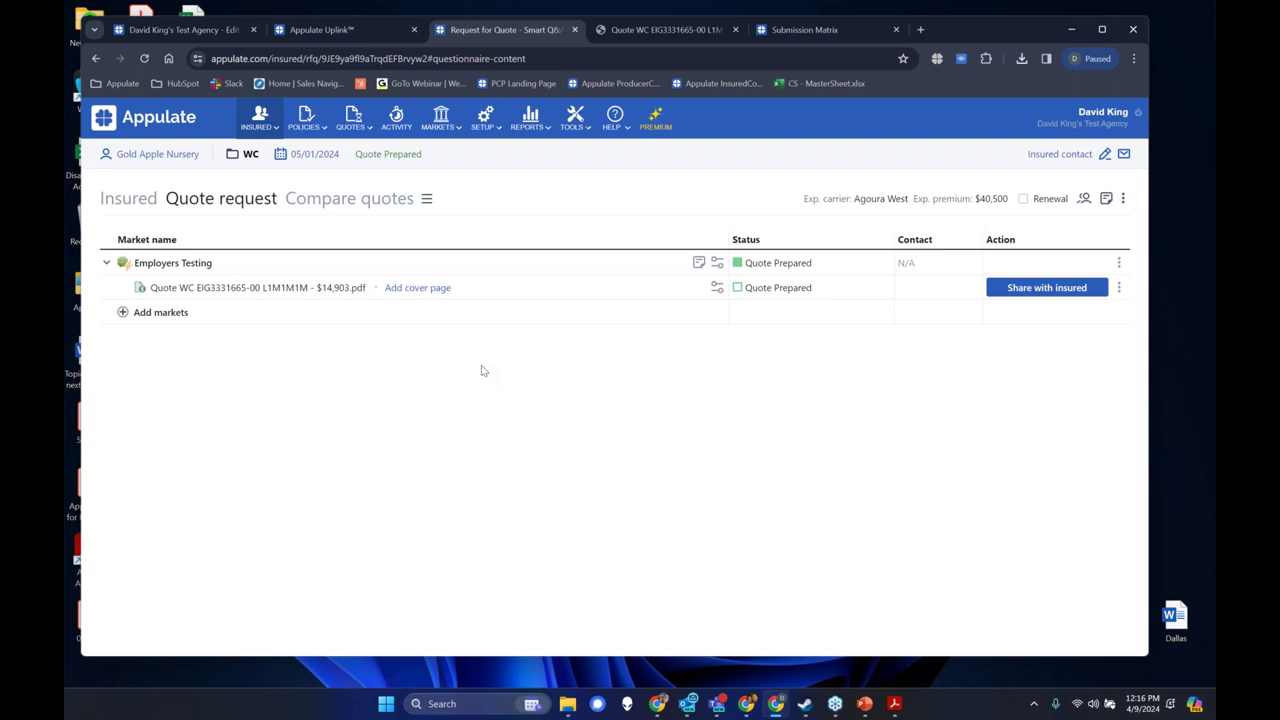
Filter the available markets by the name 'emp'.
left_click(444, 122)
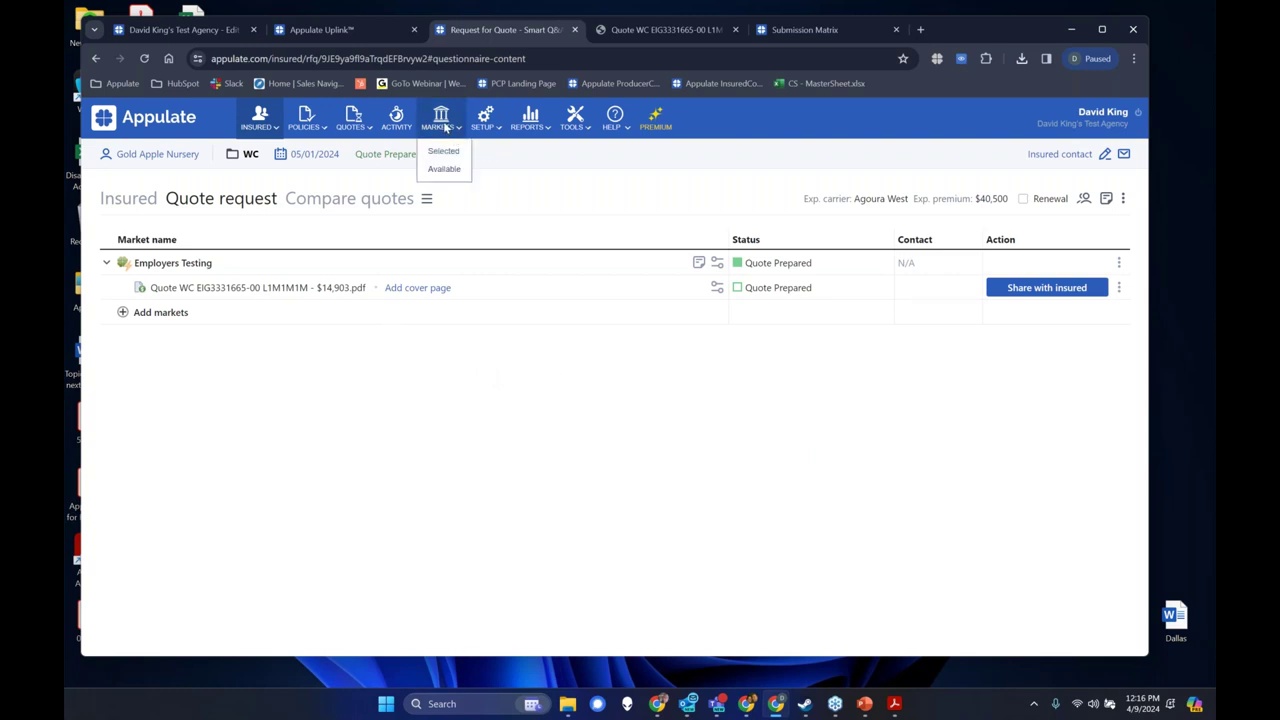
left_click(444, 172)
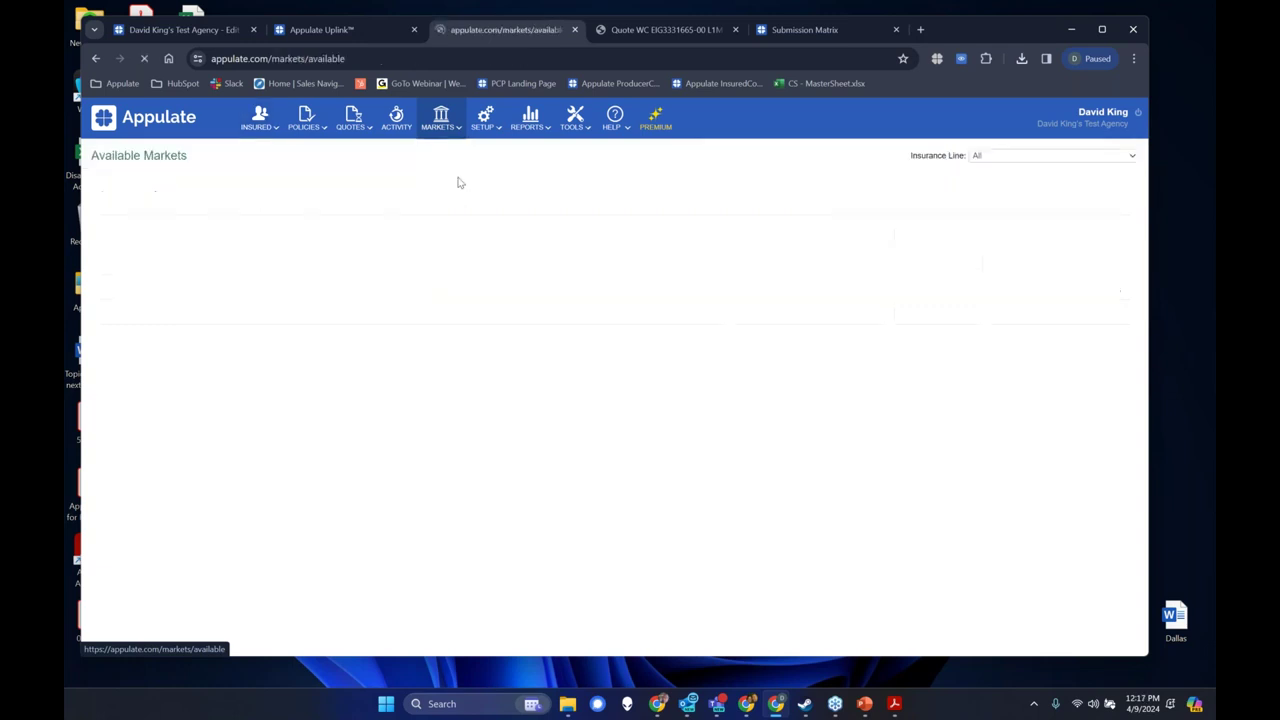
left_click(163, 203)
type("employers")
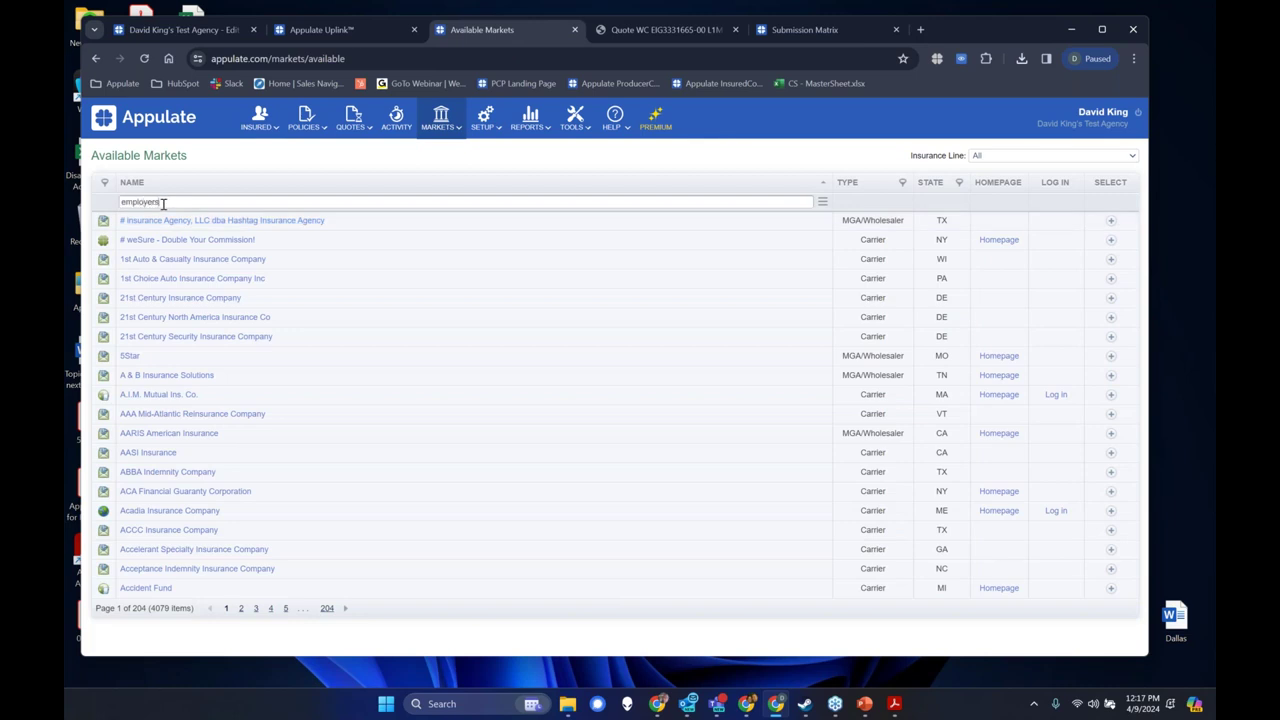
key("Return")
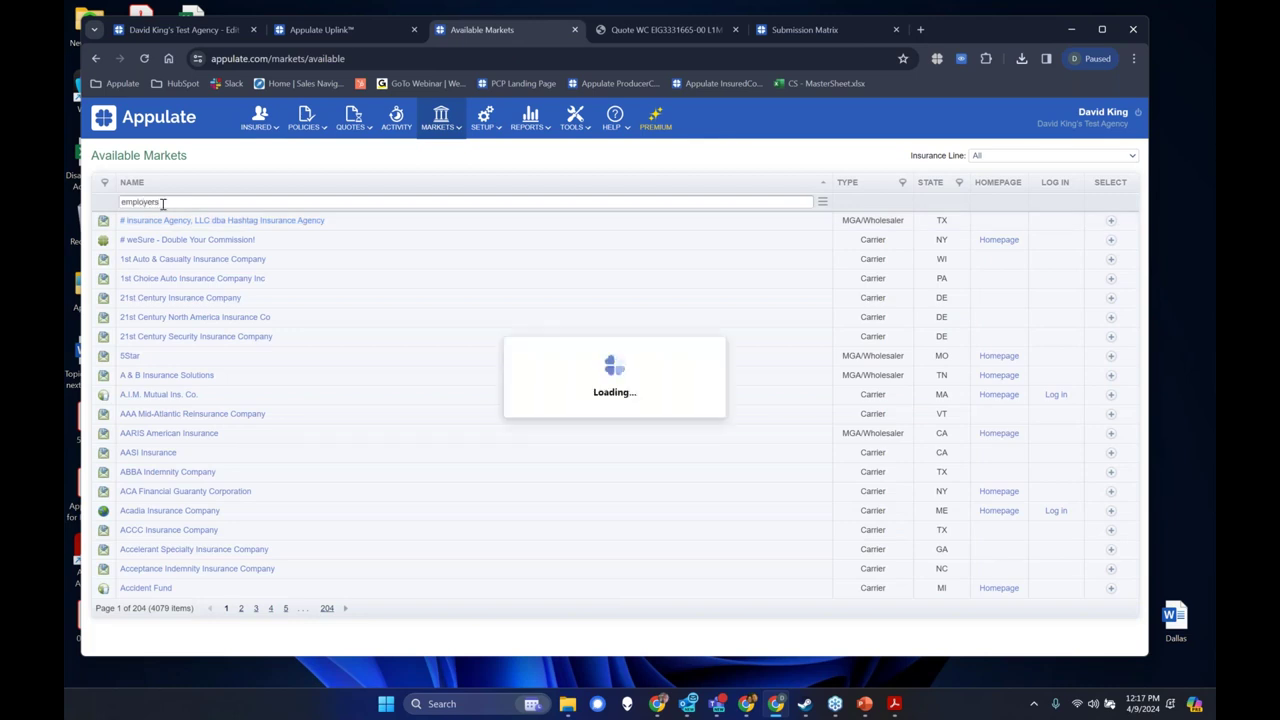
Check EMPLOYERS' appointment status (Not appointed), dismiss the notice, and view Selected markets.
left_click(145, 259)
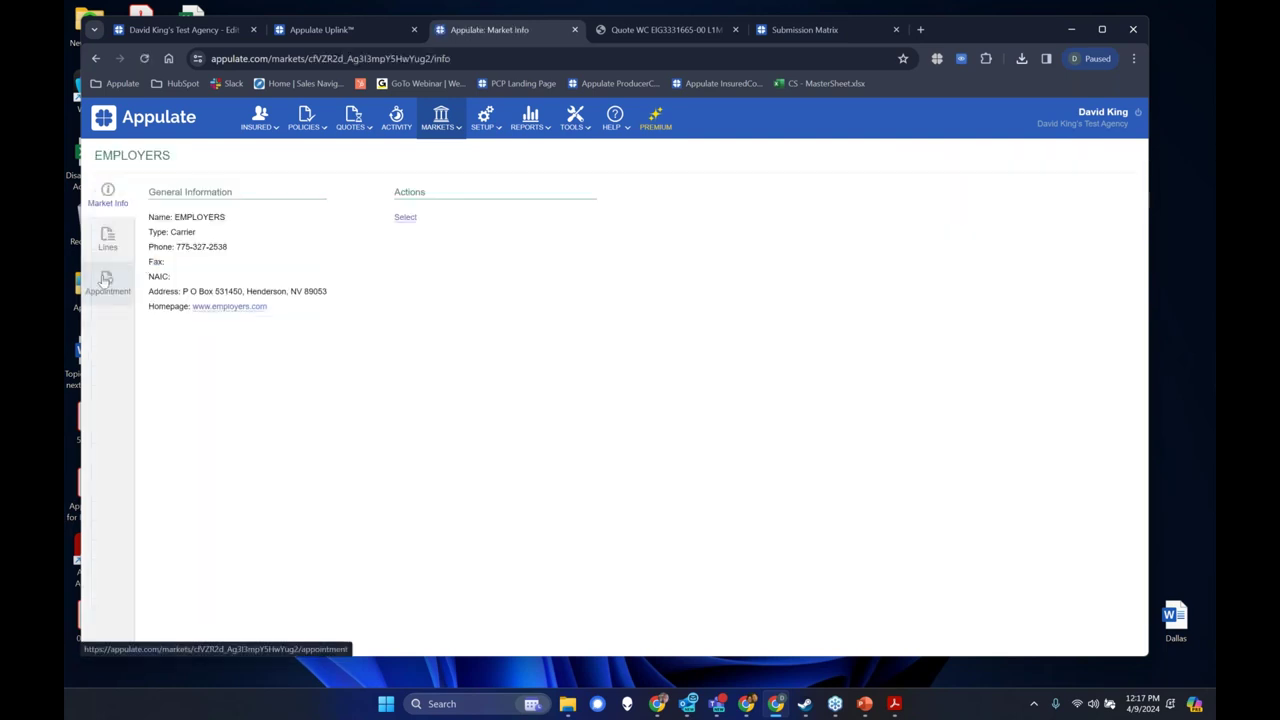
left_click(107, 281)
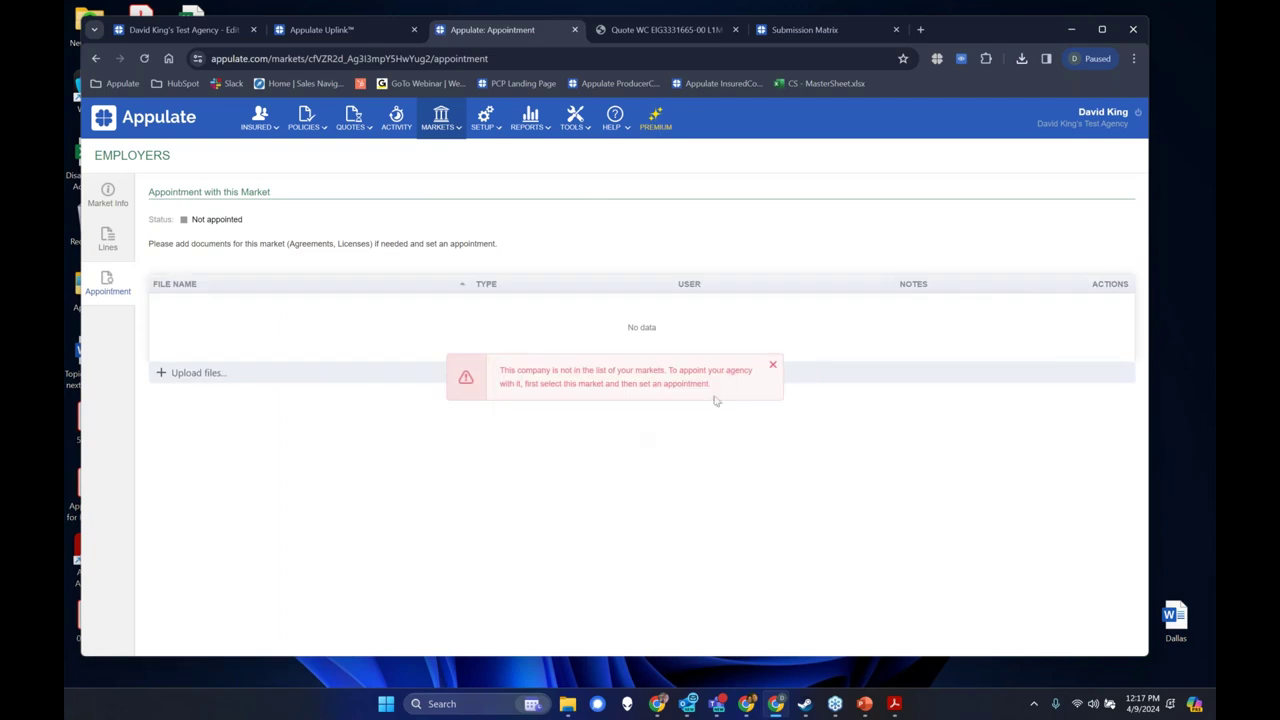
left_click(773, 366)
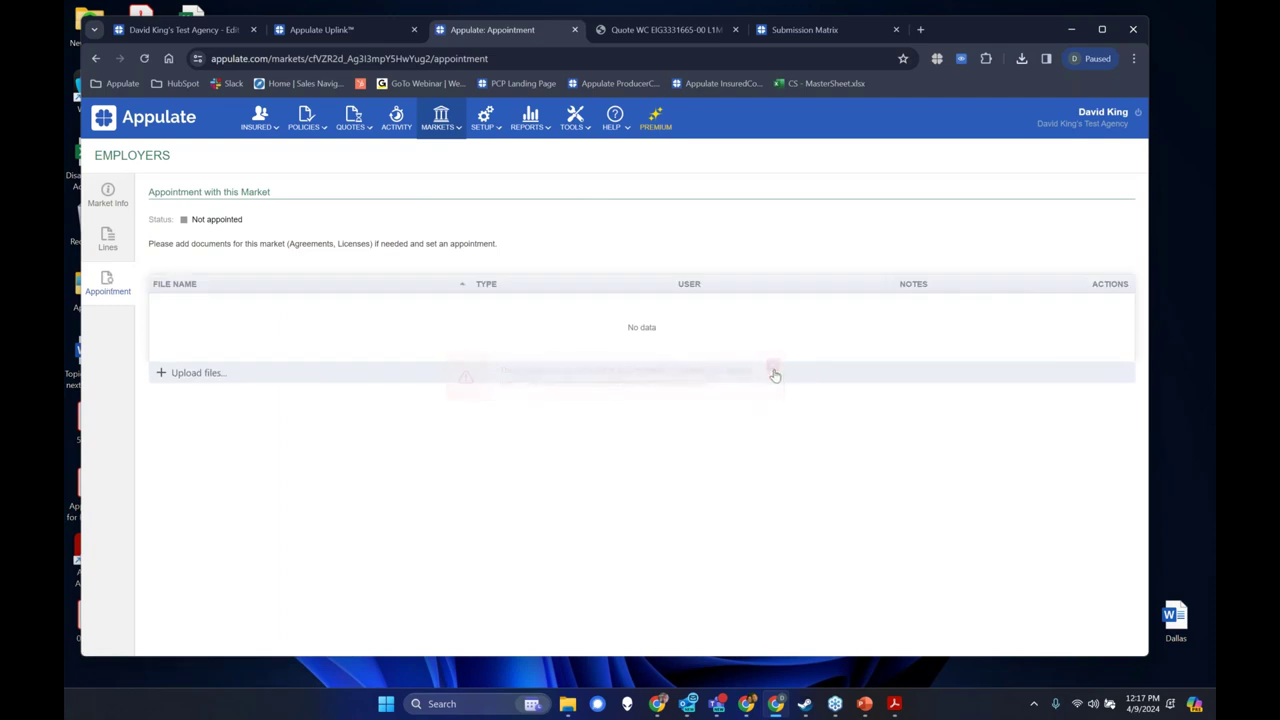
mouse_move(465, 140)
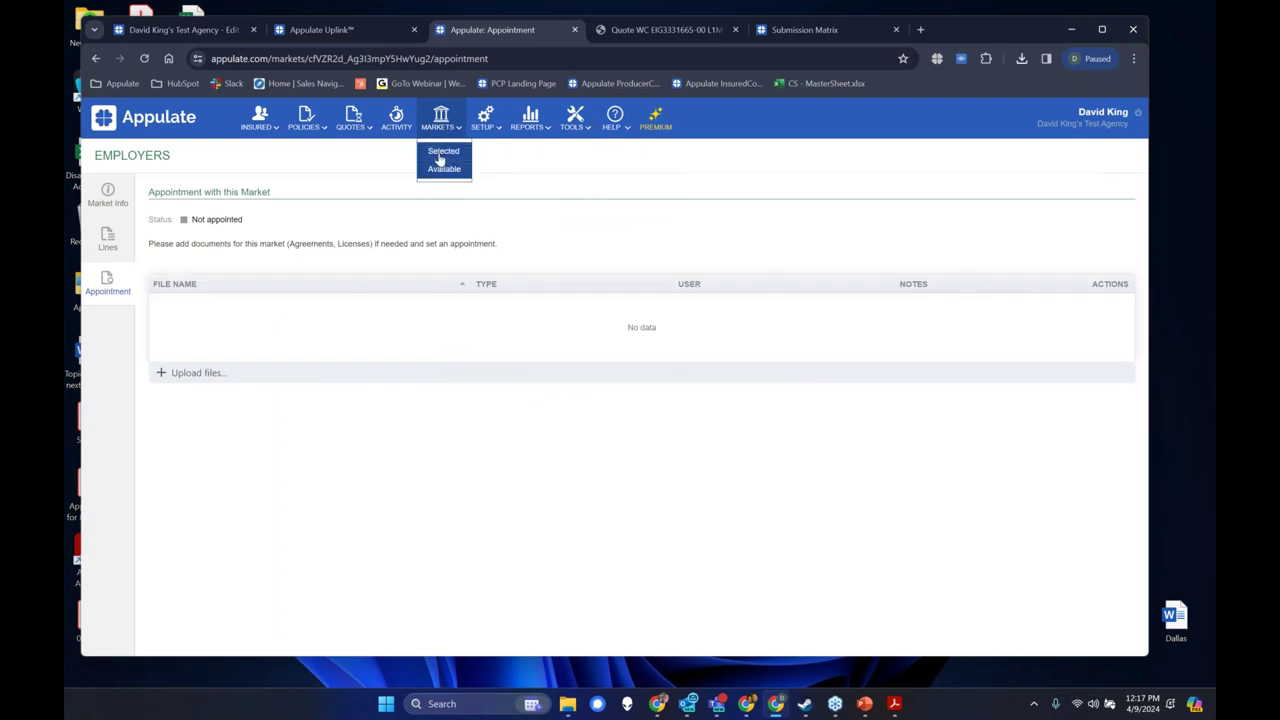
left_click(441, 156)
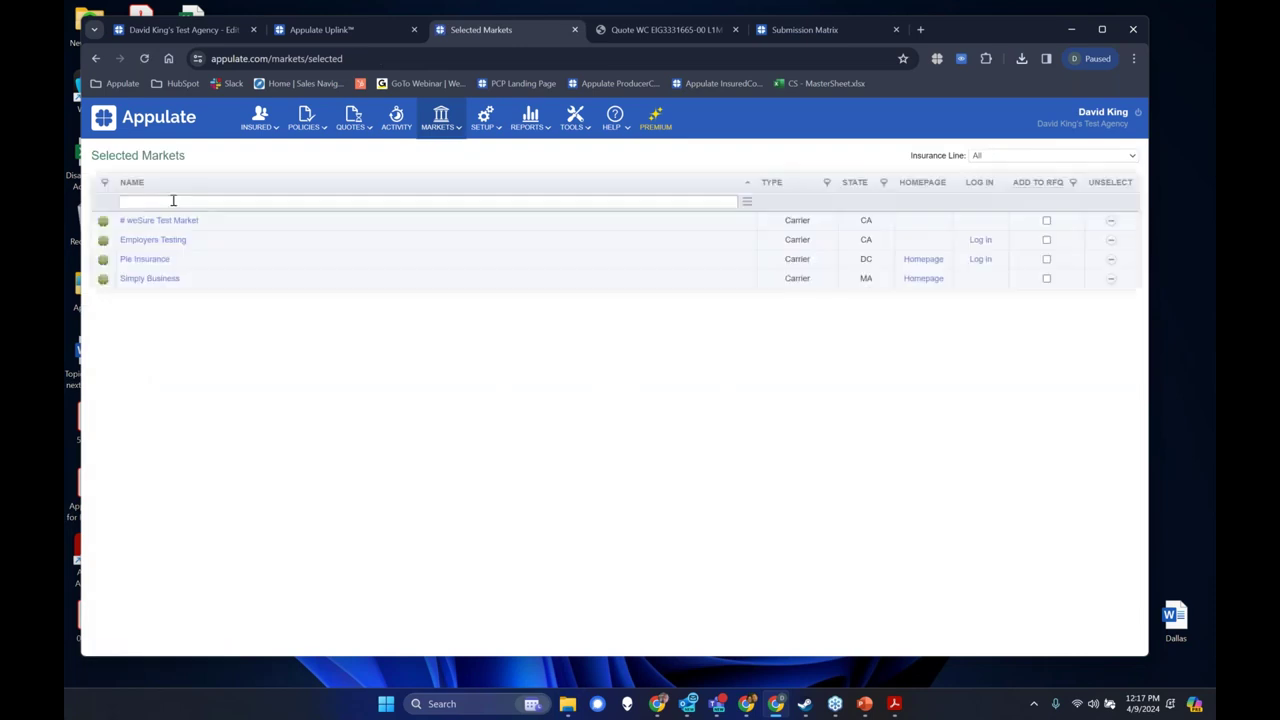
Search Selected markets, then Available markets, for 'Employers'.
left_click(173, 201)
type("Employers")
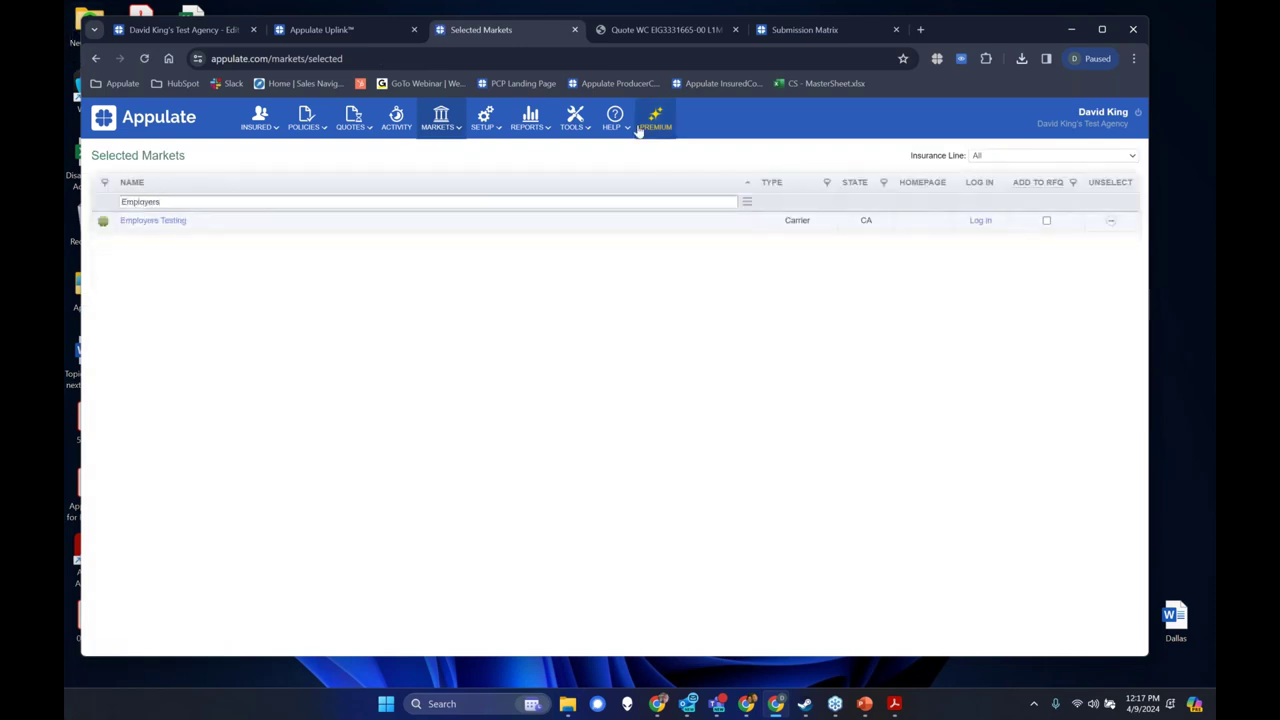
left_click(437, 172)
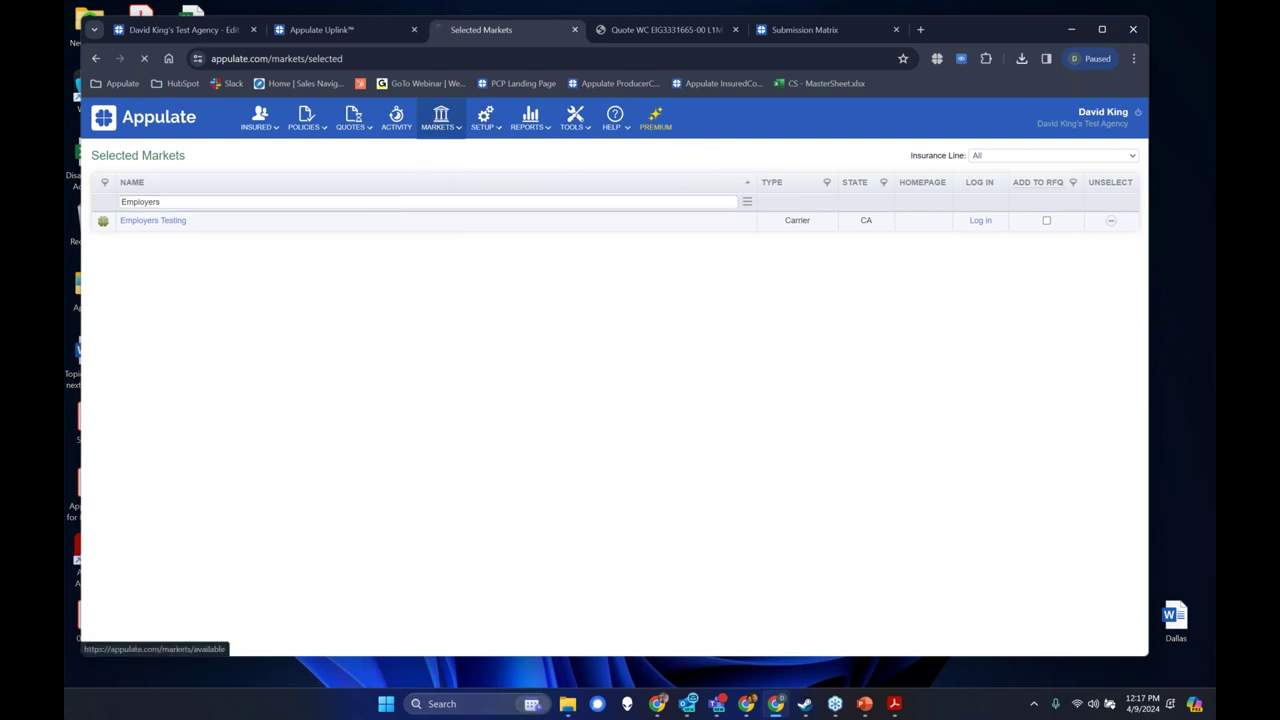
left_click(143, 201)
type("Emplo")
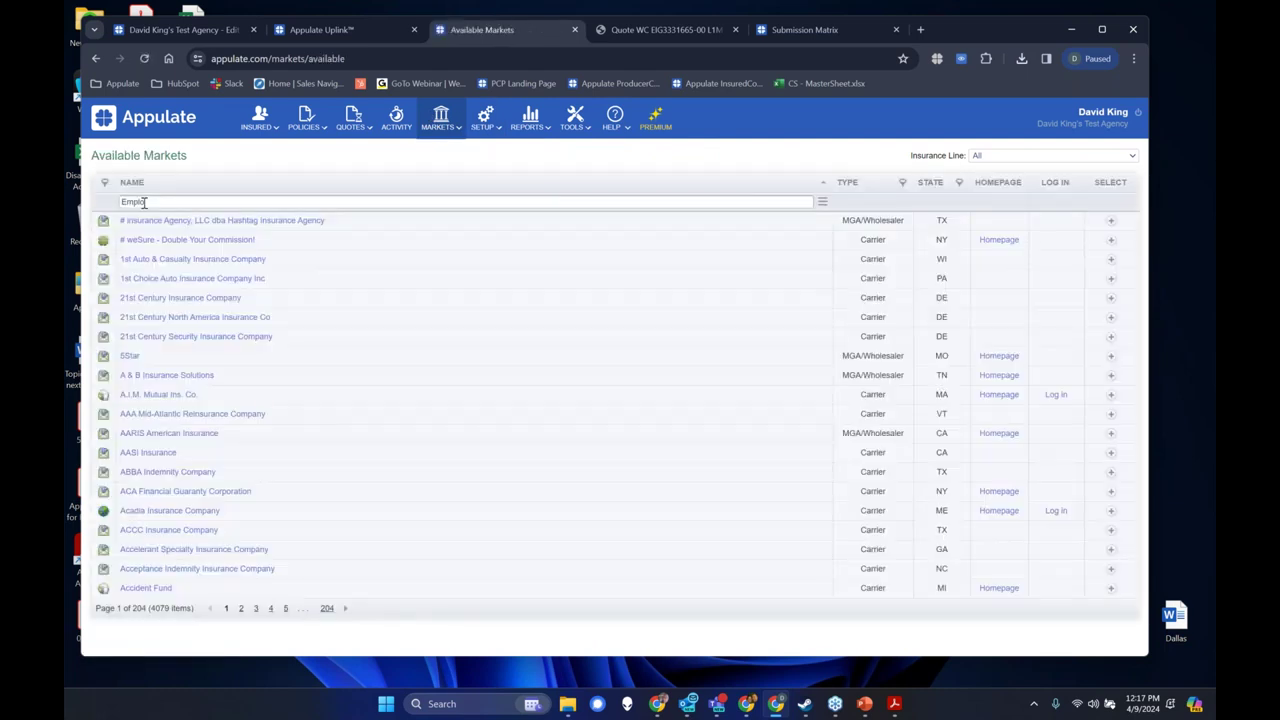
type("yers")
key("Return")
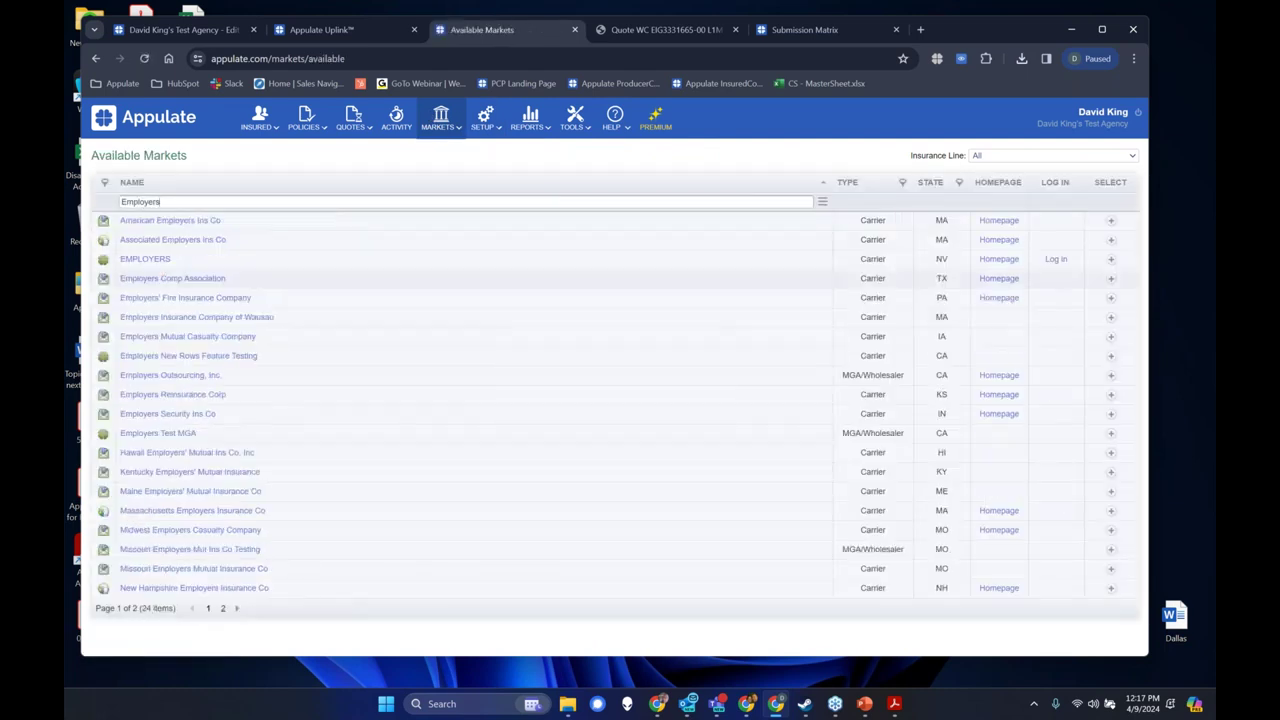
Add EMPLOYERS to the agency's markets and open its details from Selected markets.
left_click(1110, 262)
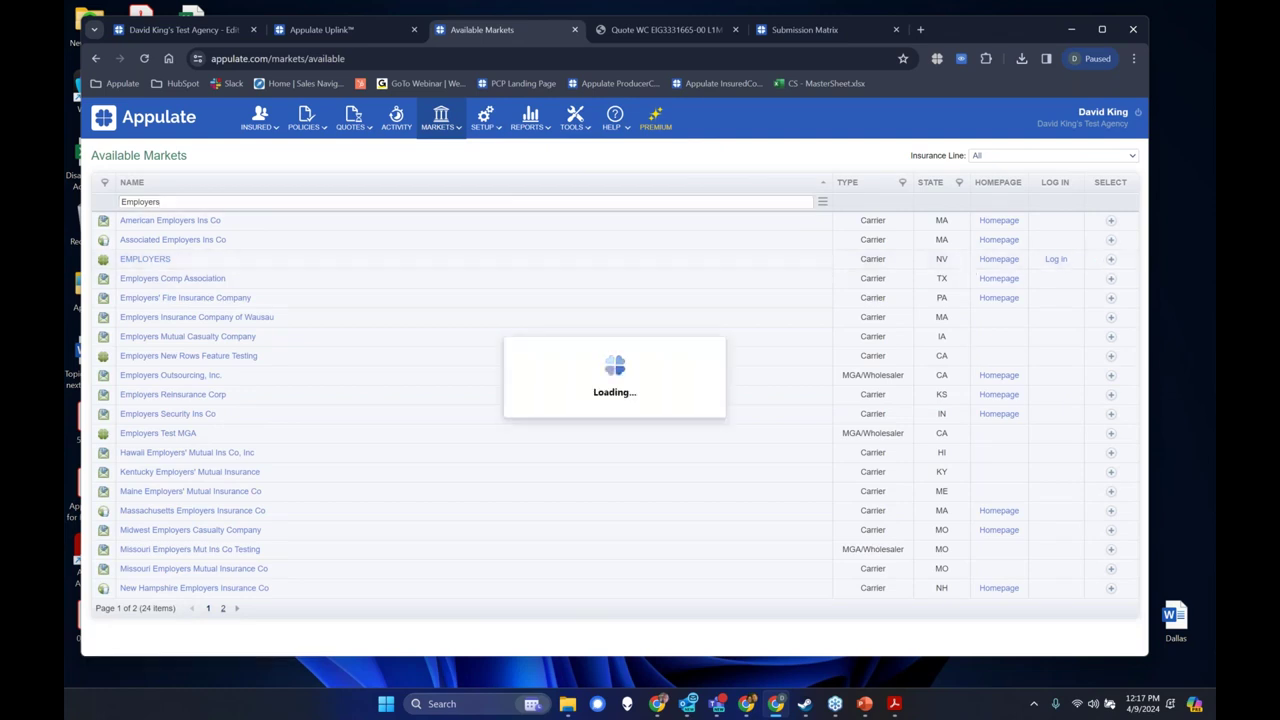
left_click(443, 150)
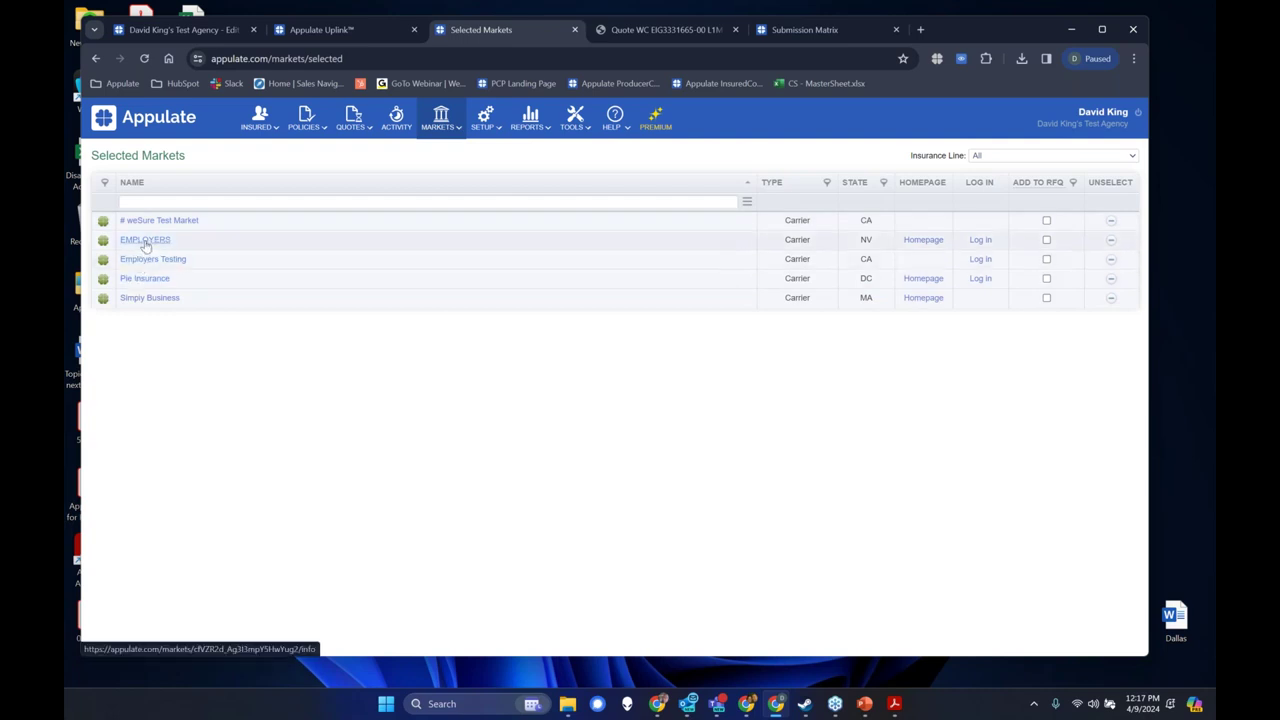
left_click(150, 244)
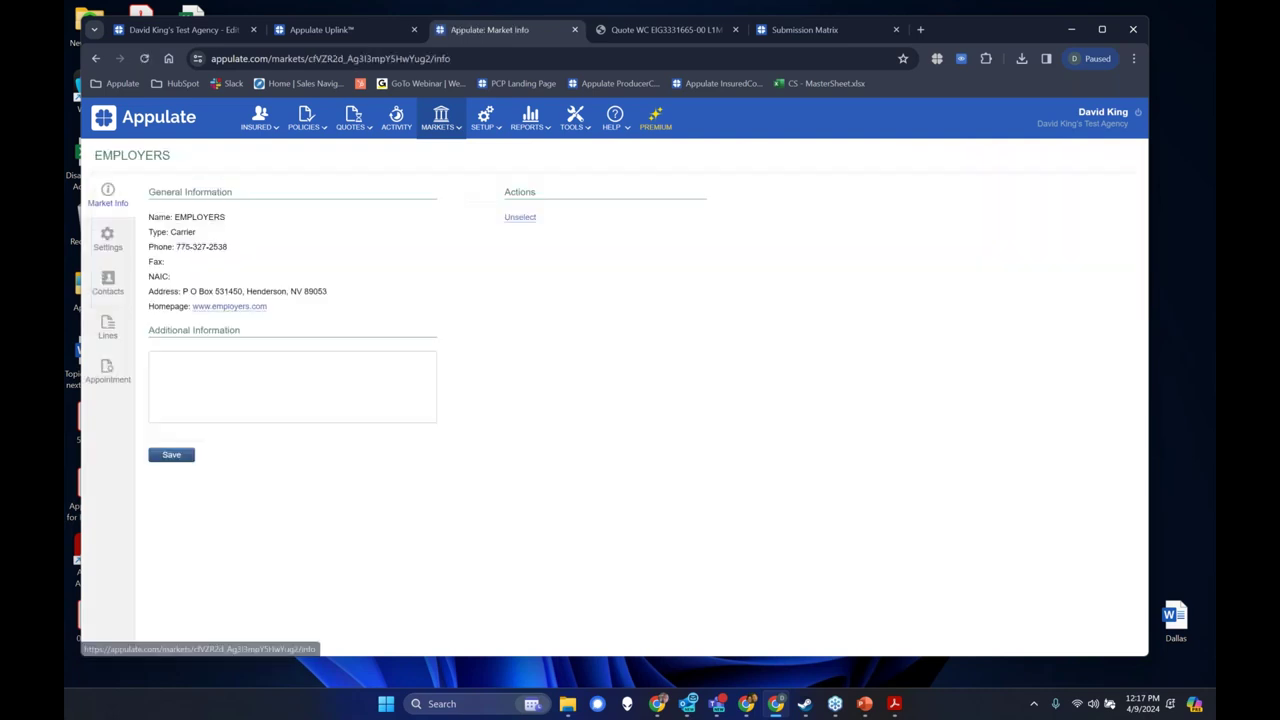
View the EMPLOYERS appointment page, then go back to Available markets.
left_click(108, 372)
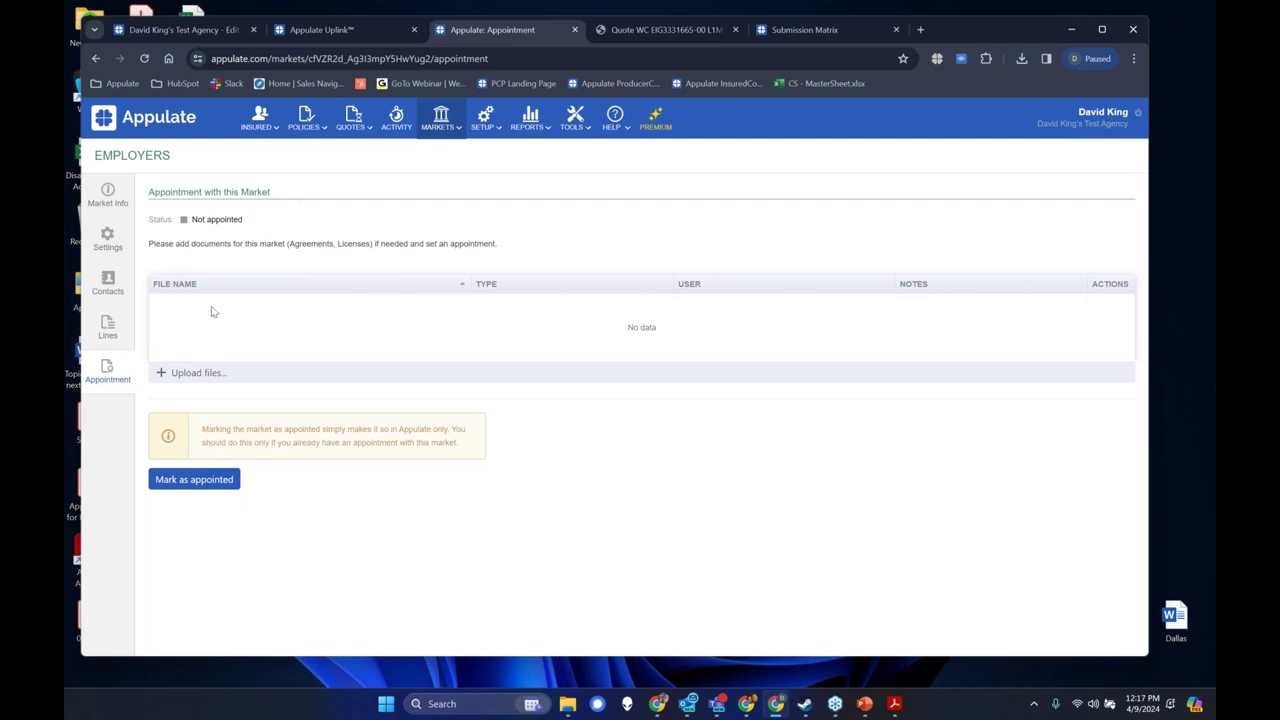
mouse_move(474, 122)
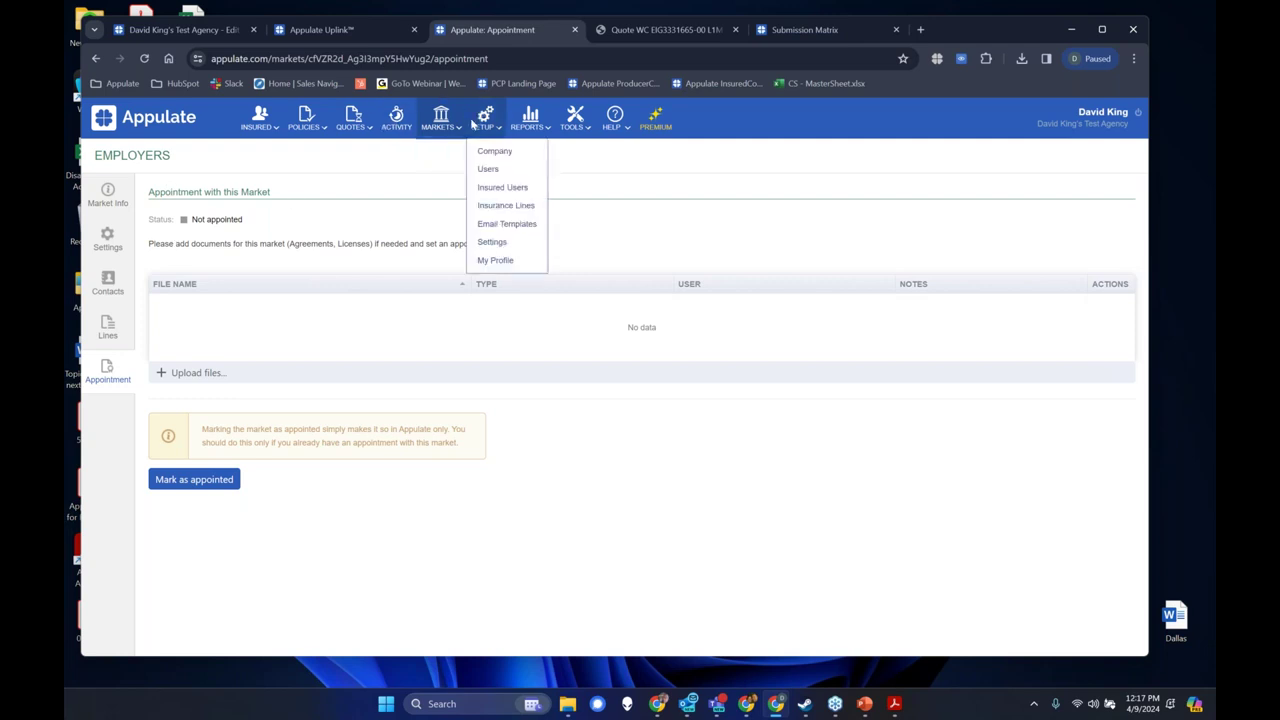
left_click(443, 166)
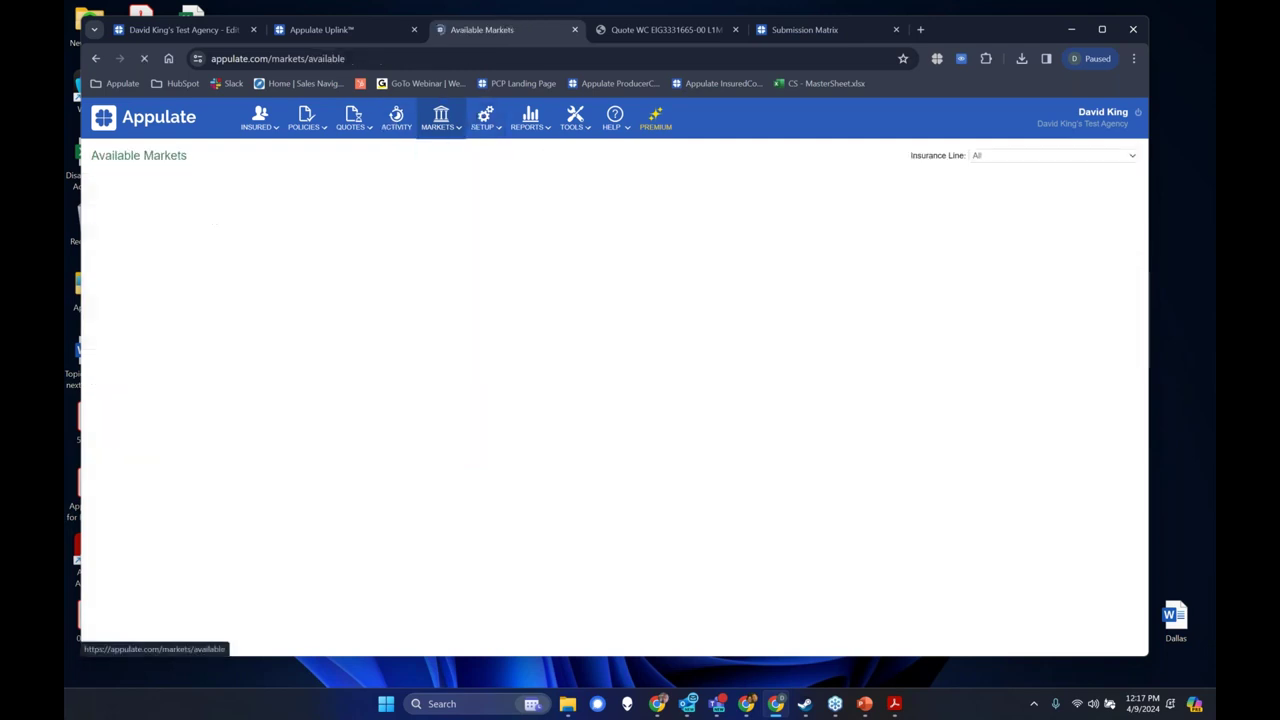
Filter available markets by 'Volta' and select Volta Insurance Solutions.
left_click(325, 201)
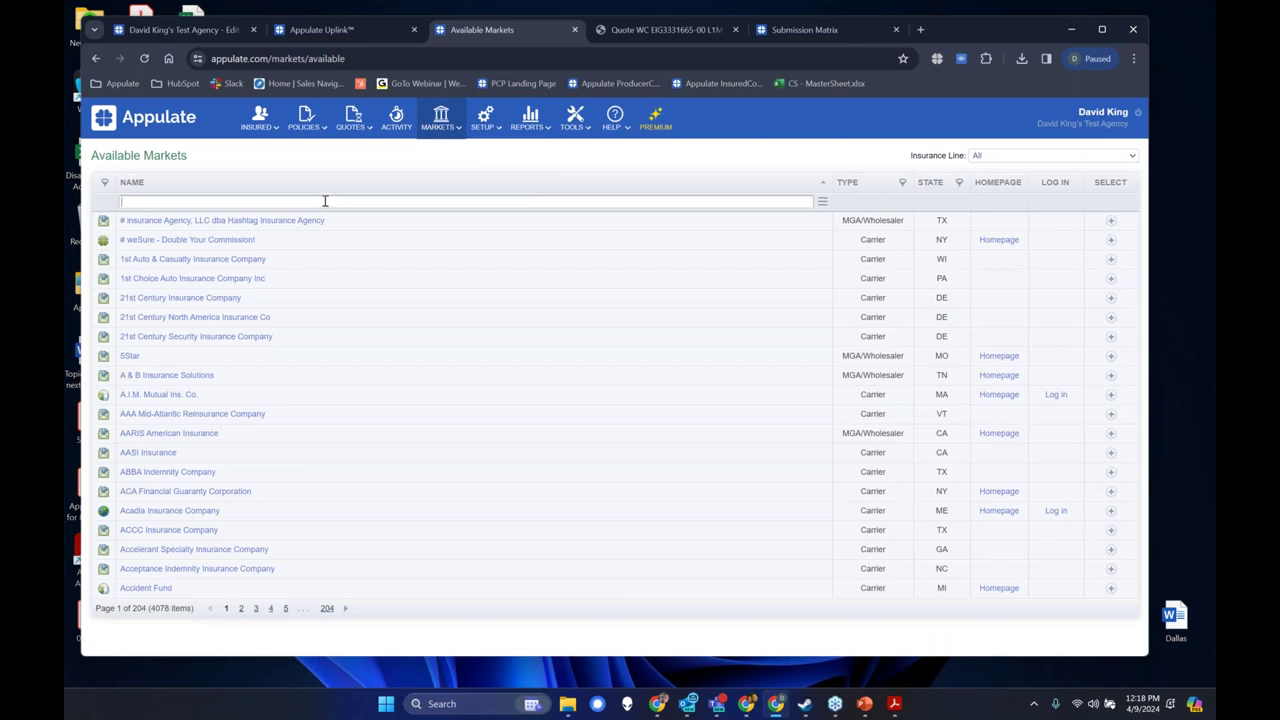
type("Volta")
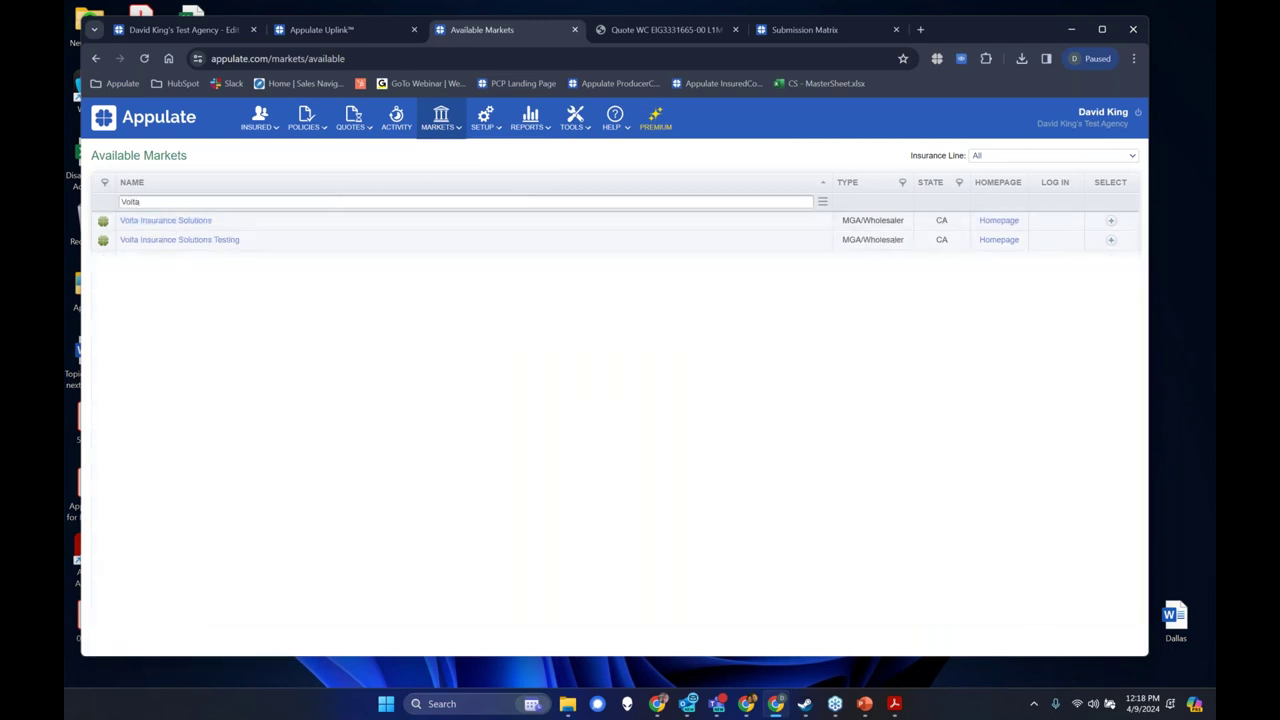
left_click(1111, 222)
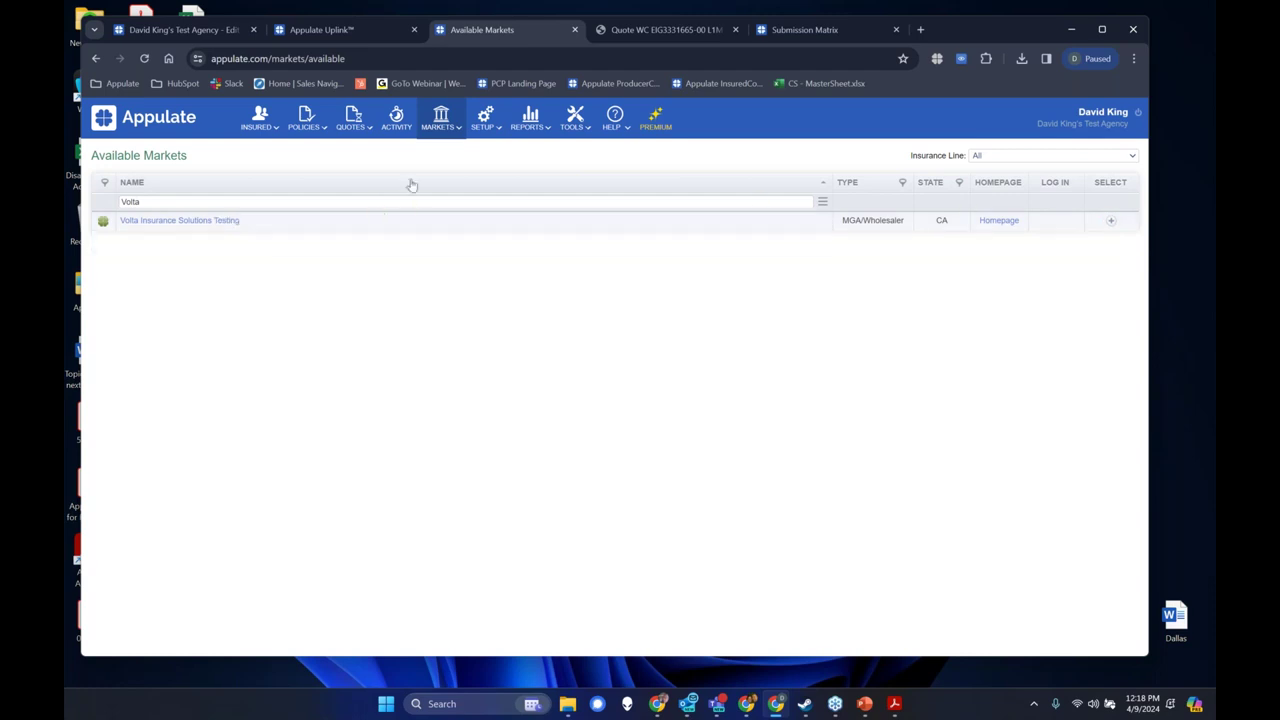
Open Volta Insurance Solutions' appointment requirements from the Selected markets list.
mouse_move(442, 124)
left_click(443, 152)
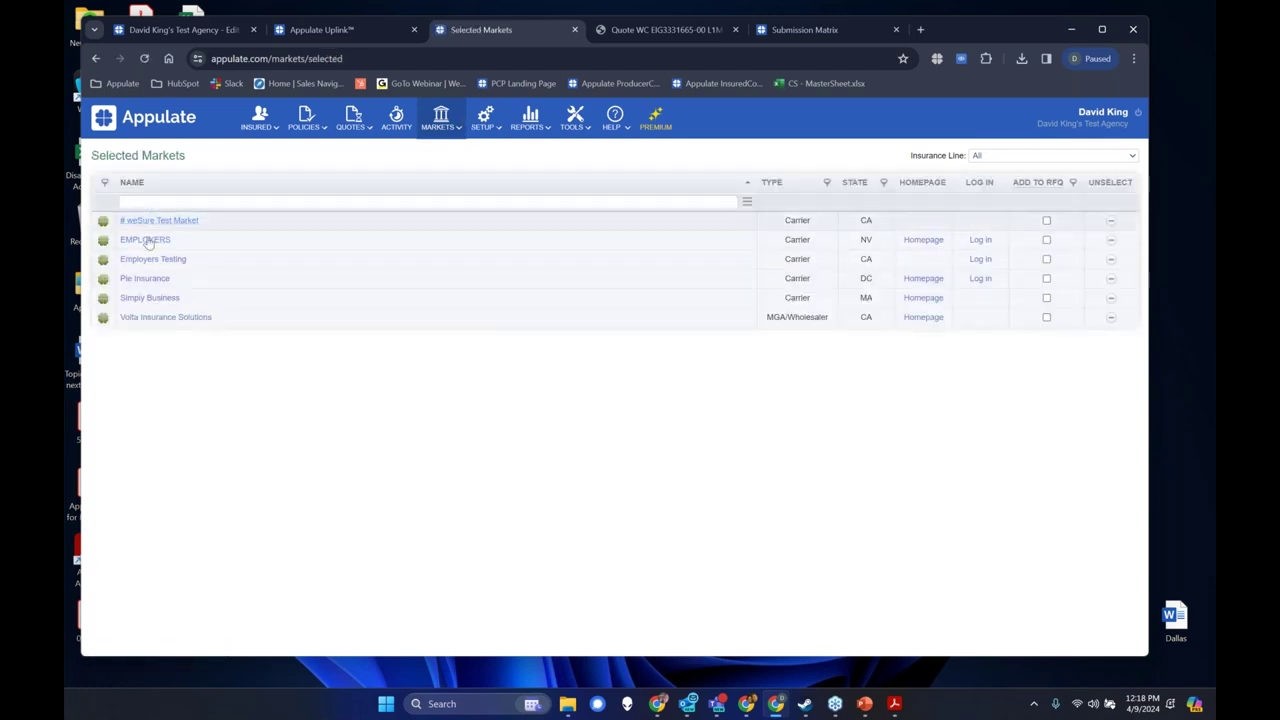
left_click(140, 322)
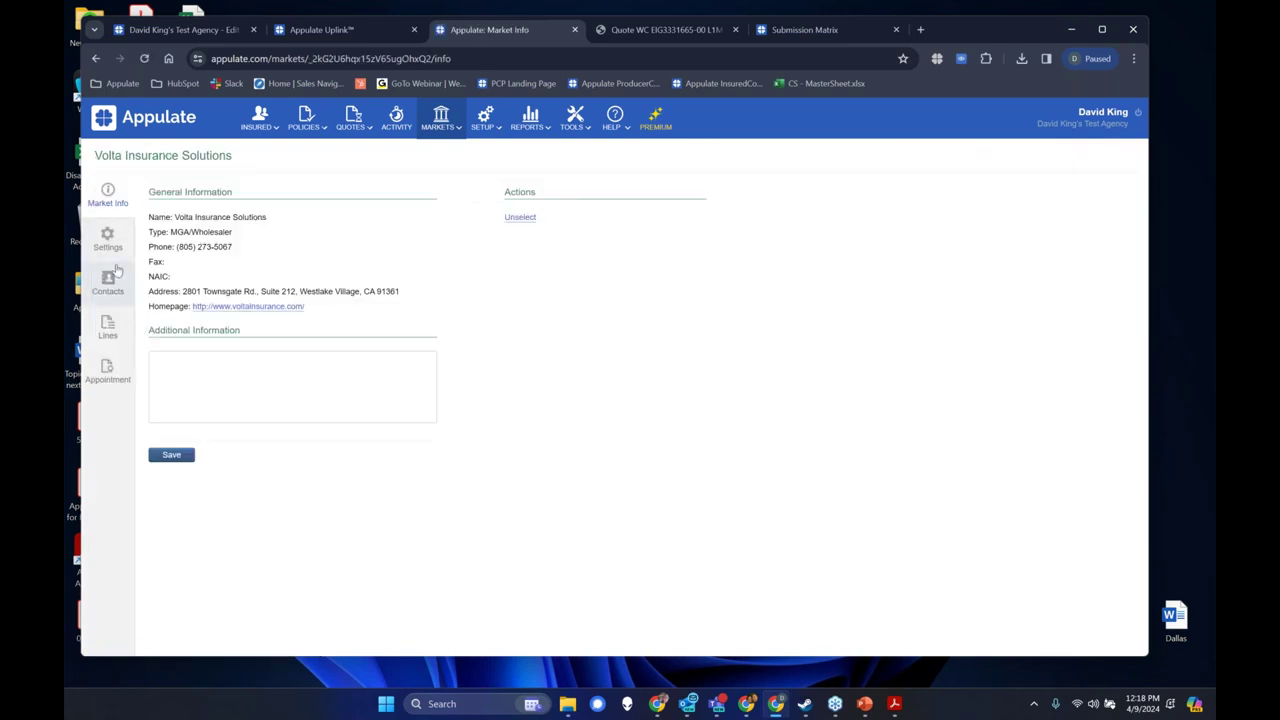
left_click(106, 372)
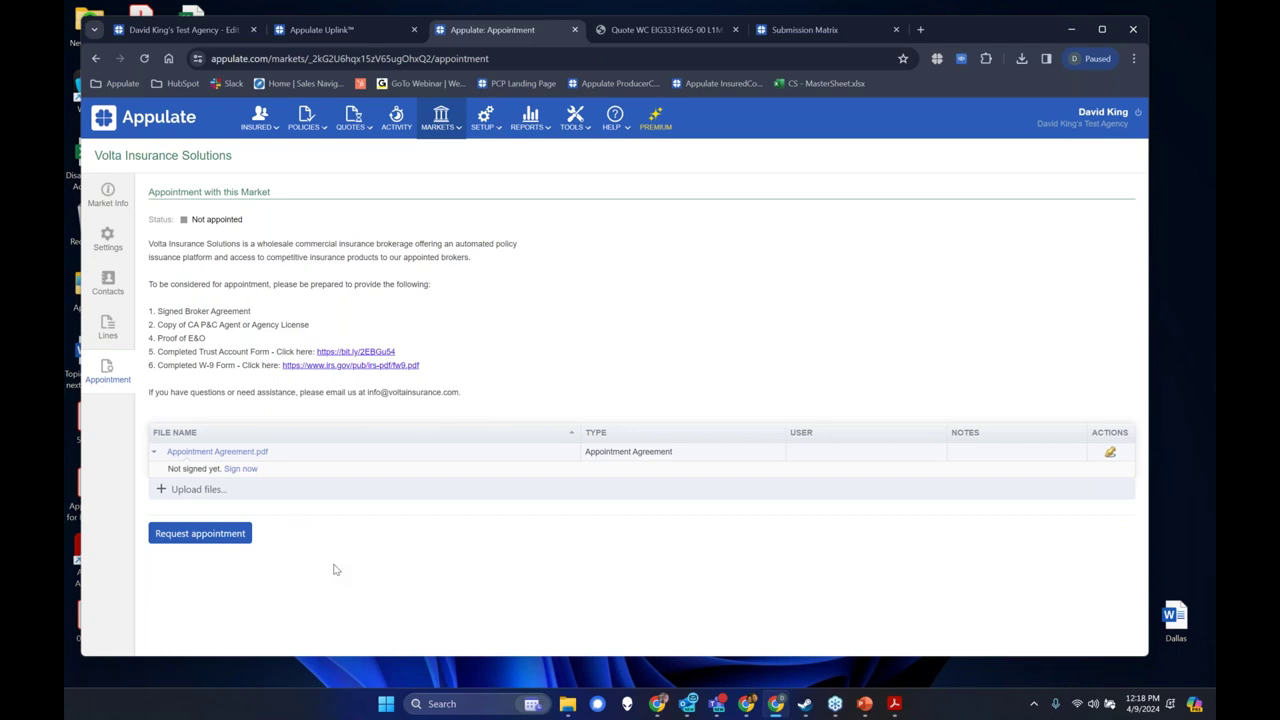
left_click(607, 31)
left_click(500, 30)
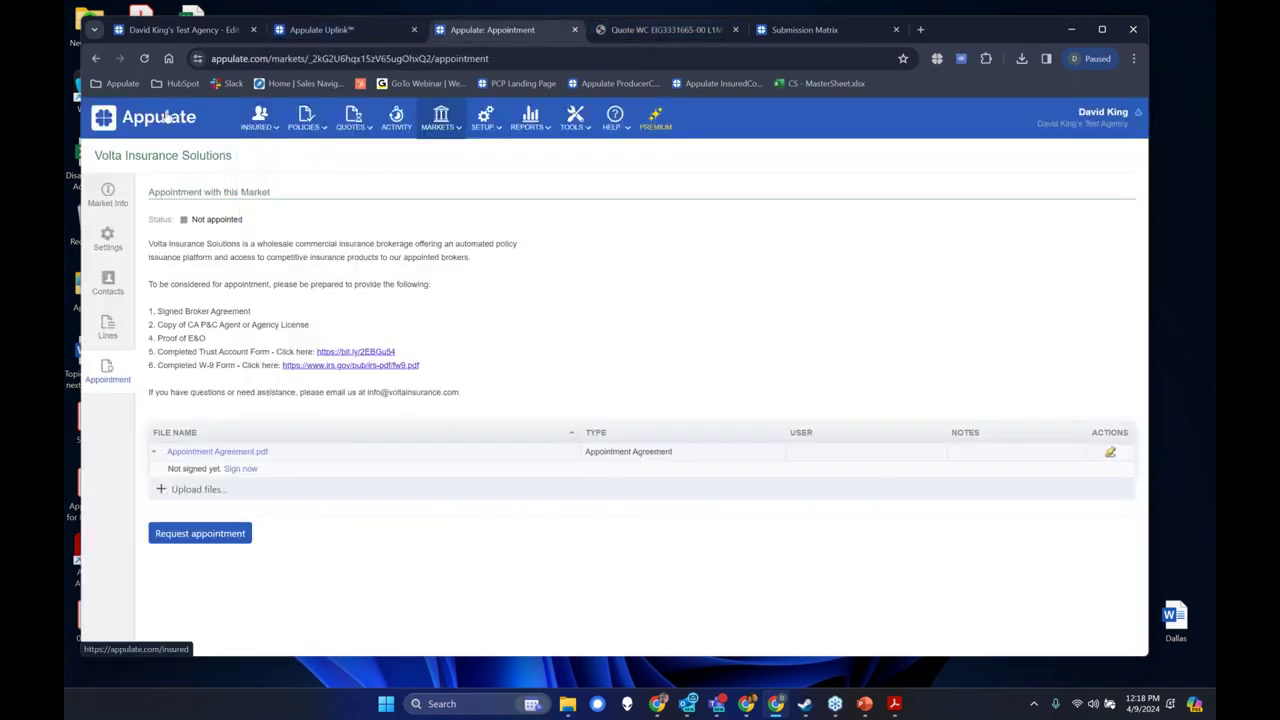
Open Gold Apple Nursery from All Active quotes and show the Employers Testing quote's actions.
mouse_move(324, 128)
left_click(358, 151)
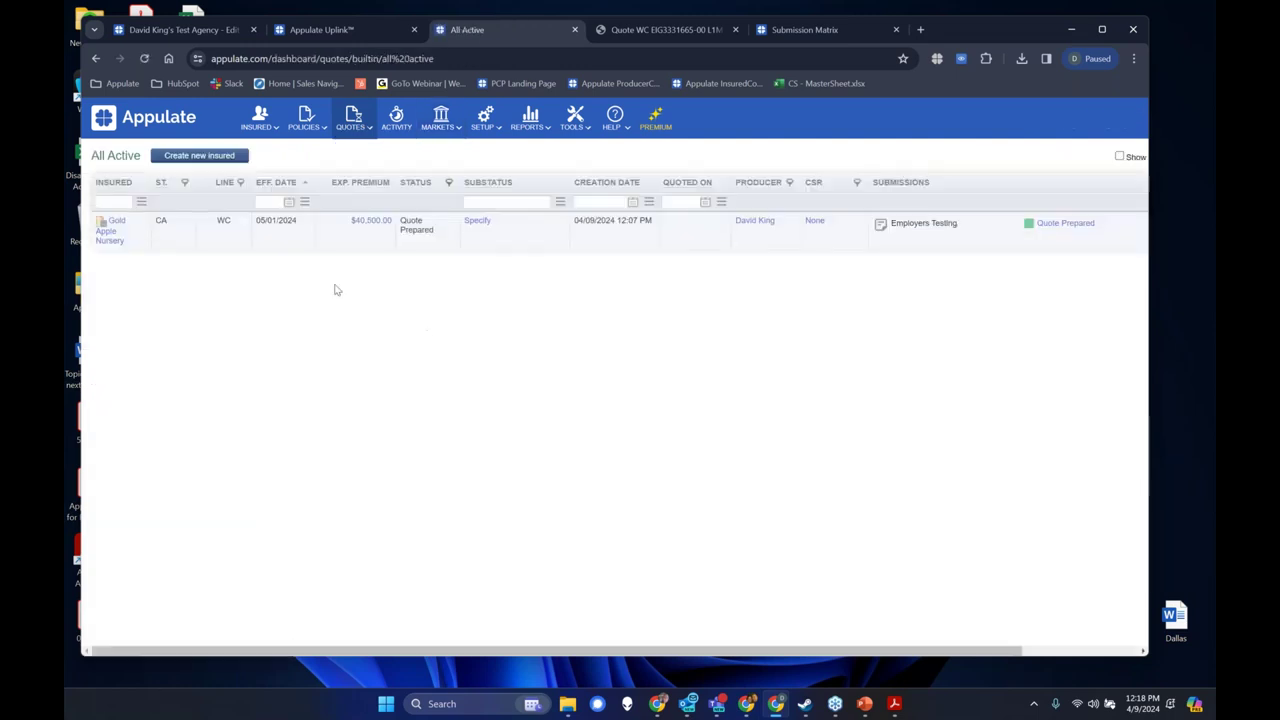
left_click(121, 247)
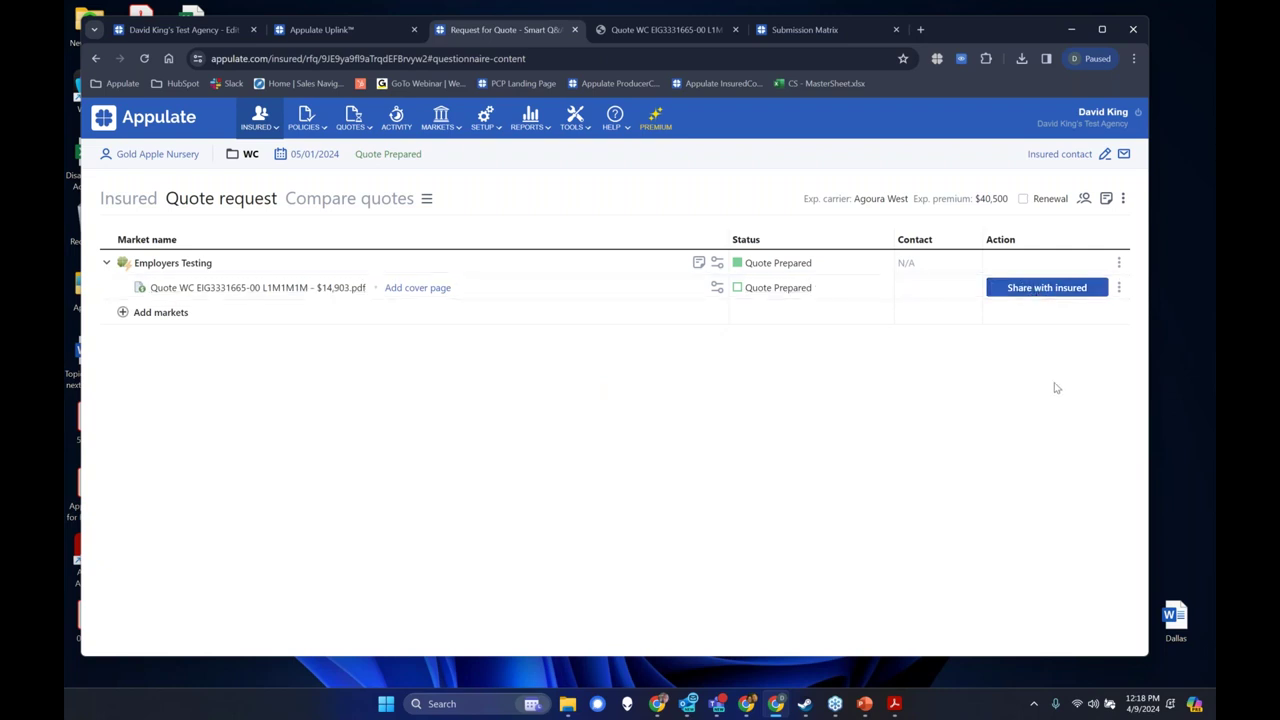
left_click(1118, 287)
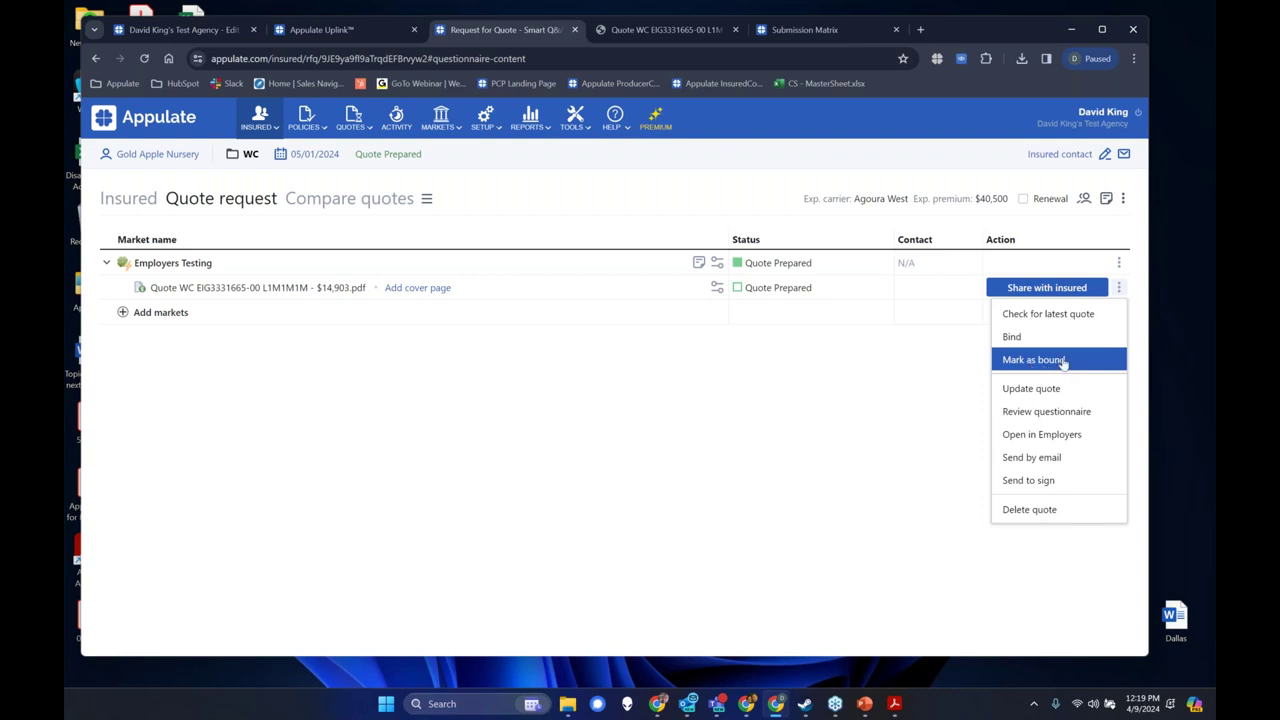
Mark the $14,903 Employers Testing quote as bound and open the new policy's summary for editing.
left_click(1063, 362)
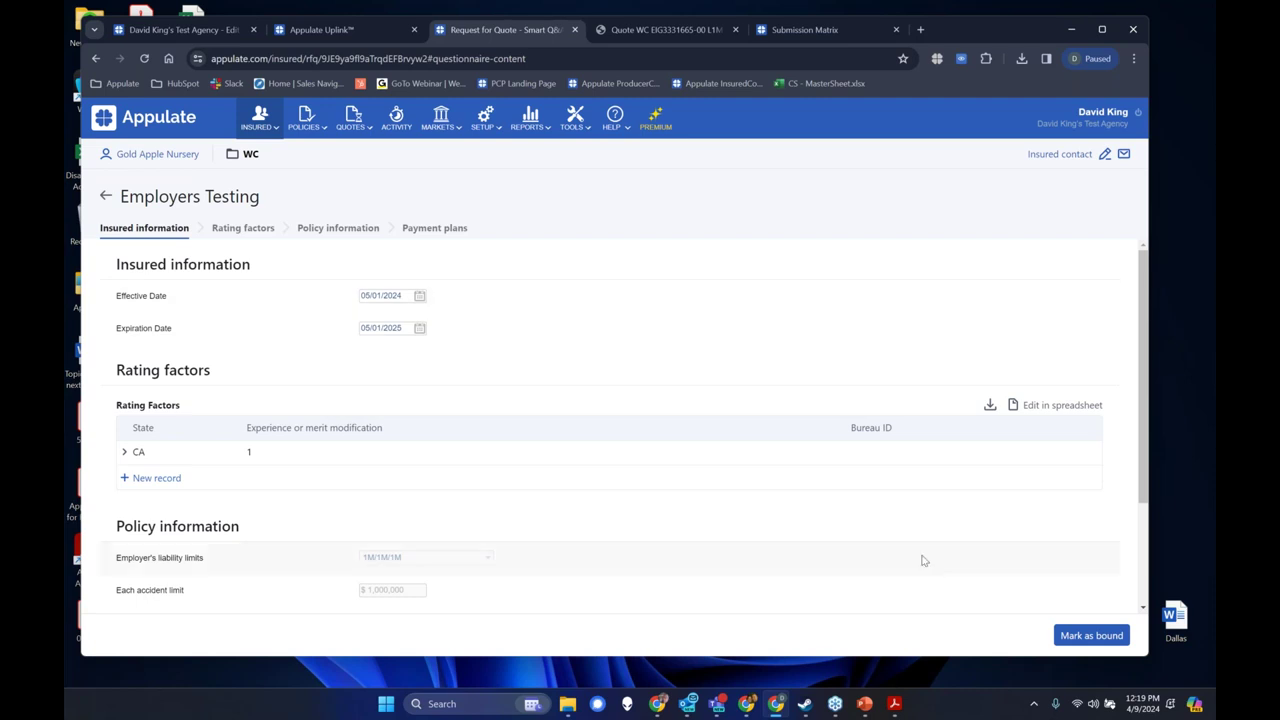
left_click(1092, 635)
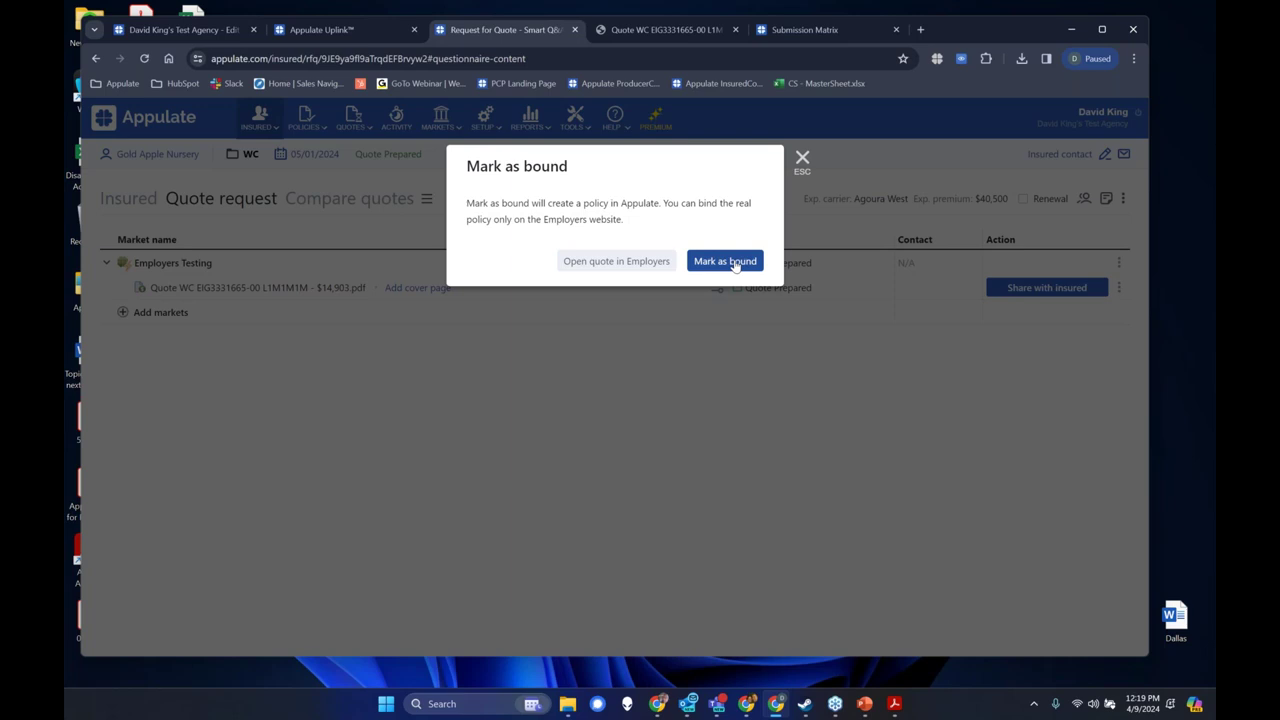
left_click(734, 262)
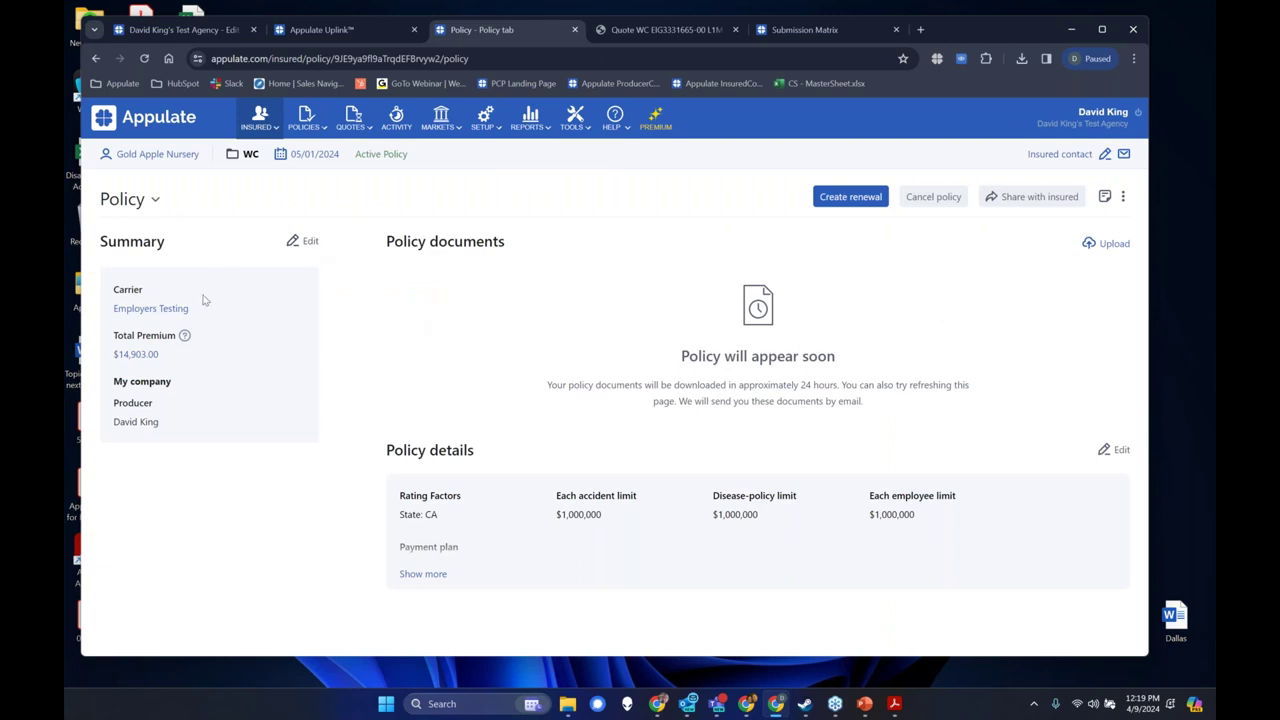
left_click(302, 241)
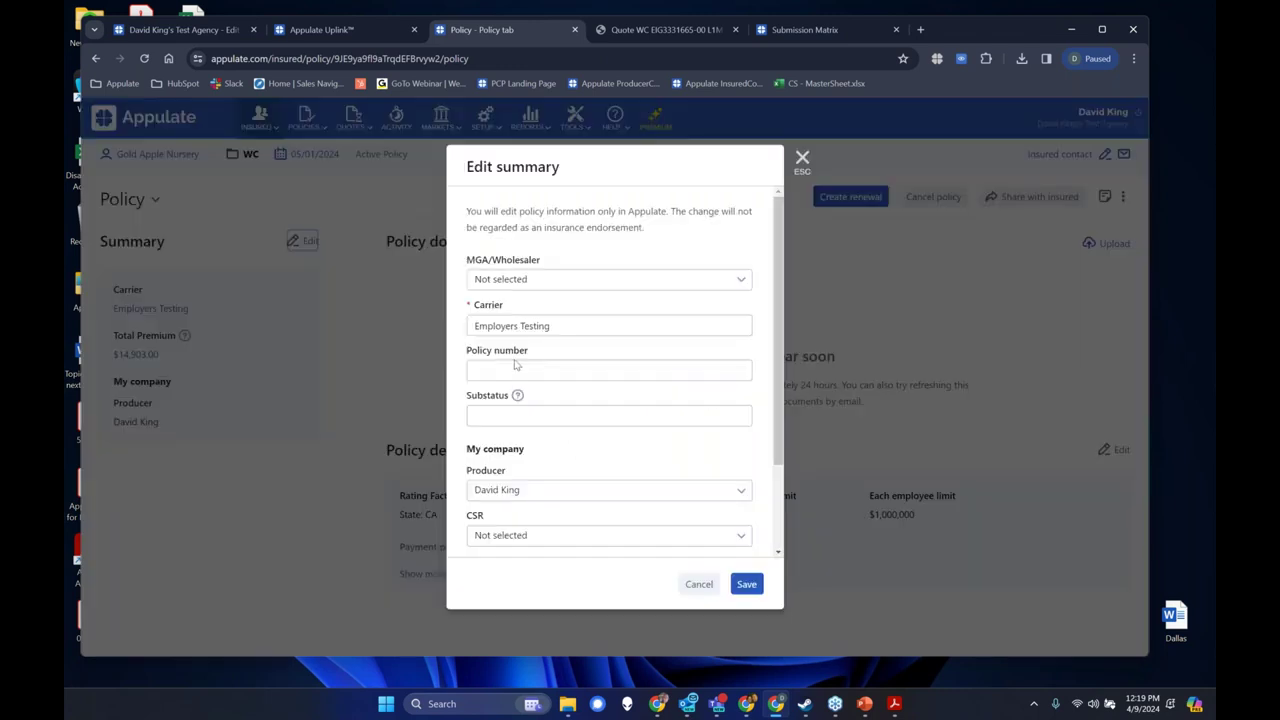
scroll(519, 448, "down", 2)
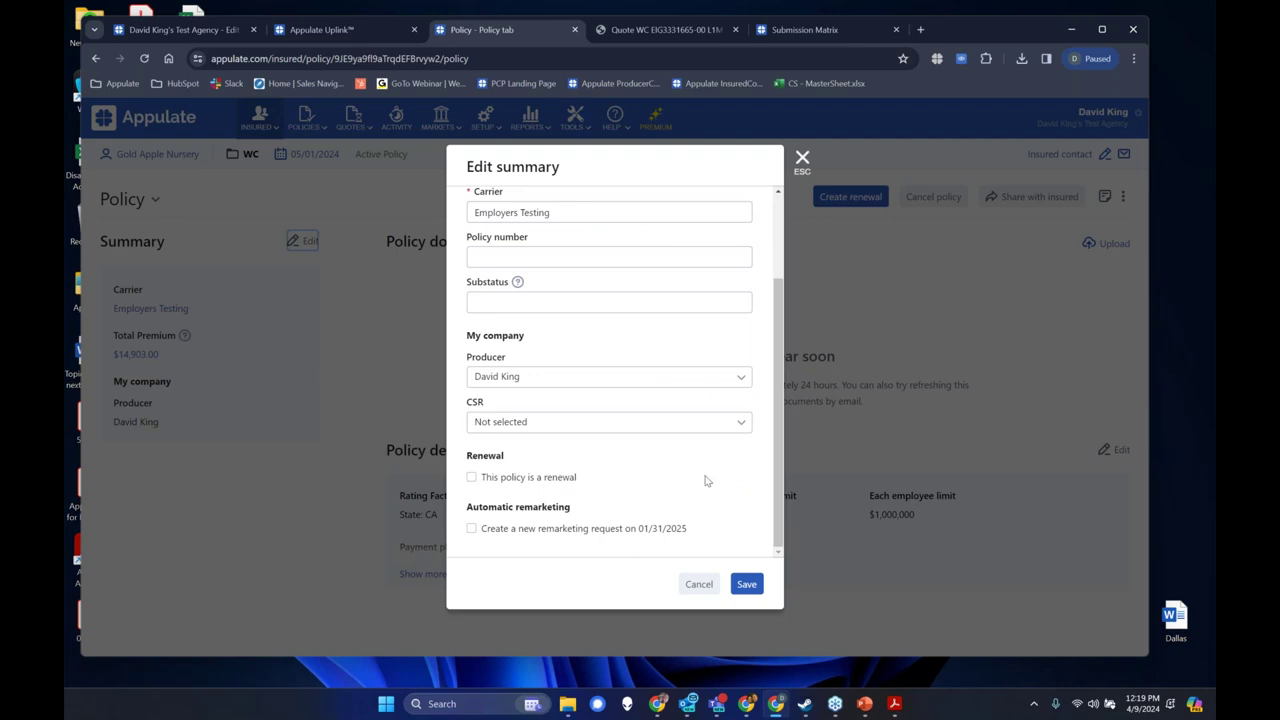
left_click(594, 532)
left_click(802, 158)
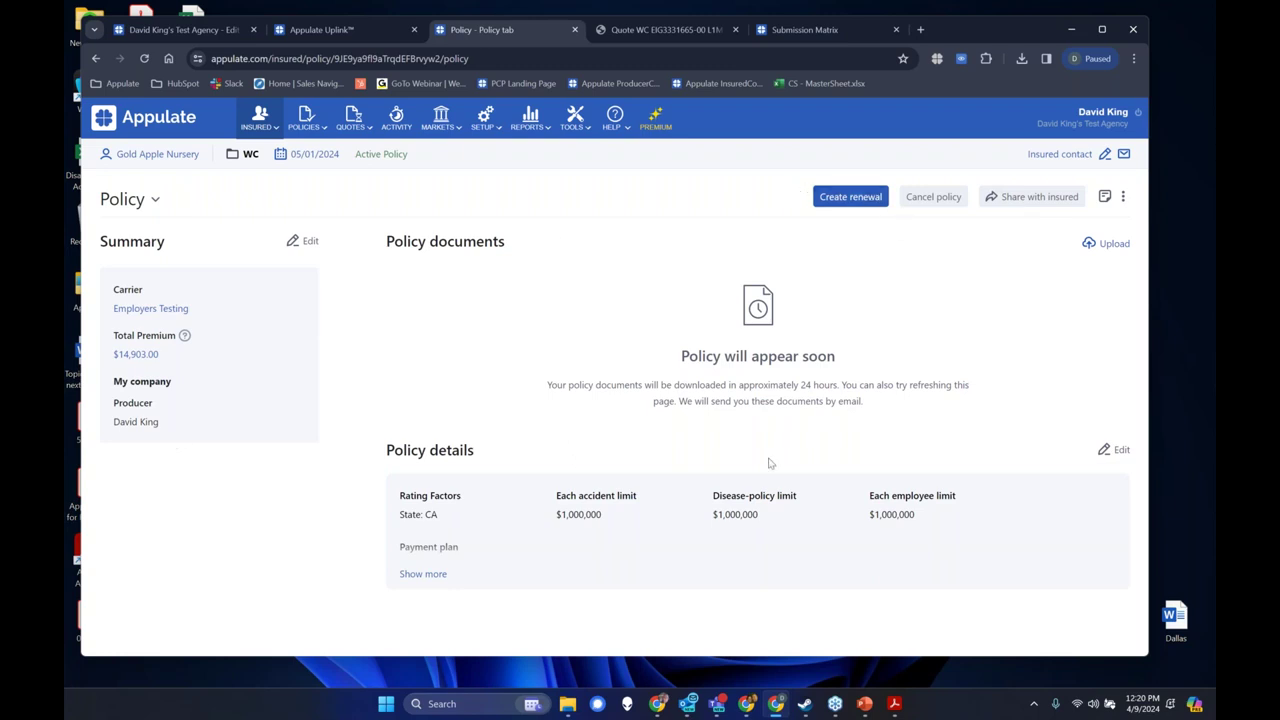
left_click(1124, 197)
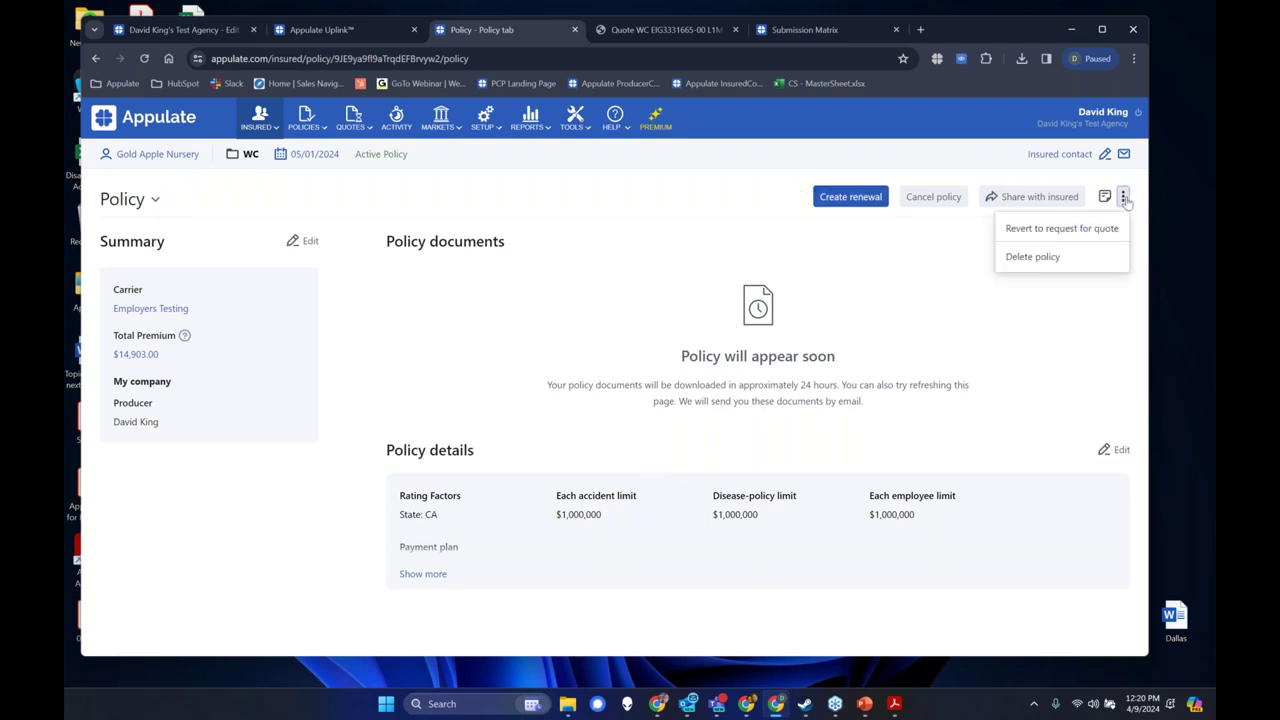
Revert the WC policy to a quote request, then compare its quotes with all selected.
left_click(1100, 229)
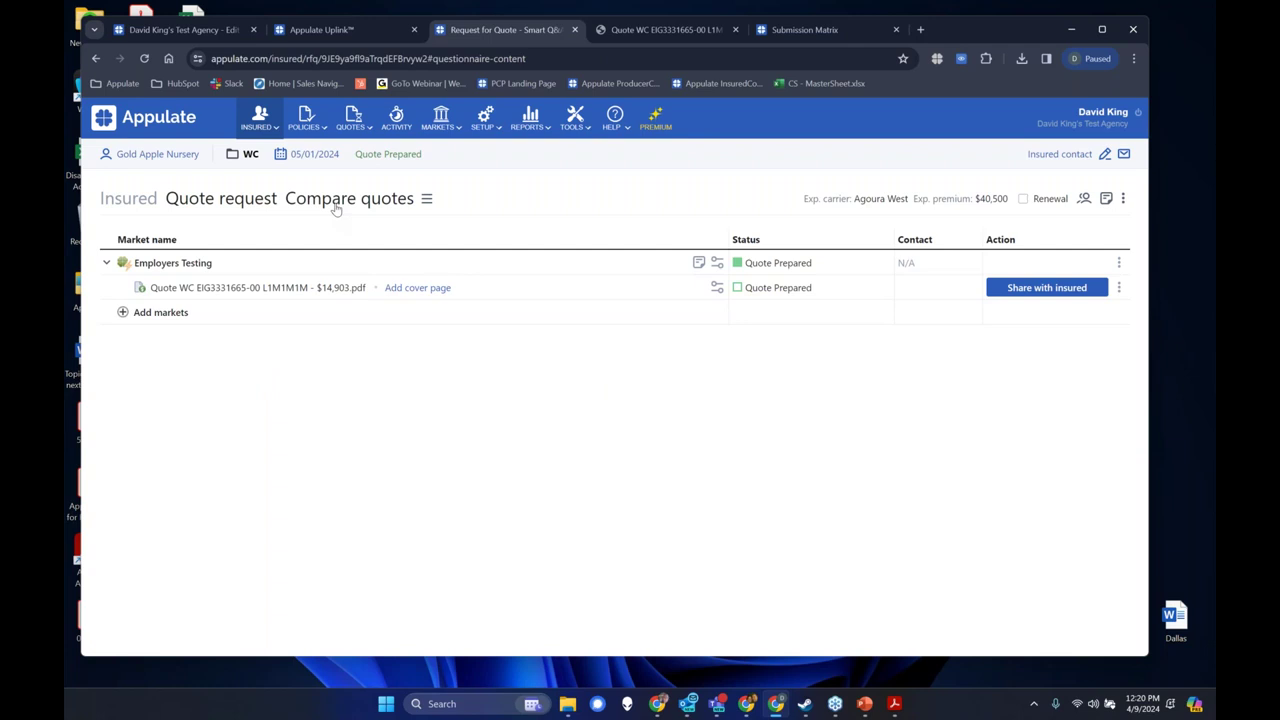
left_click(337, 204)
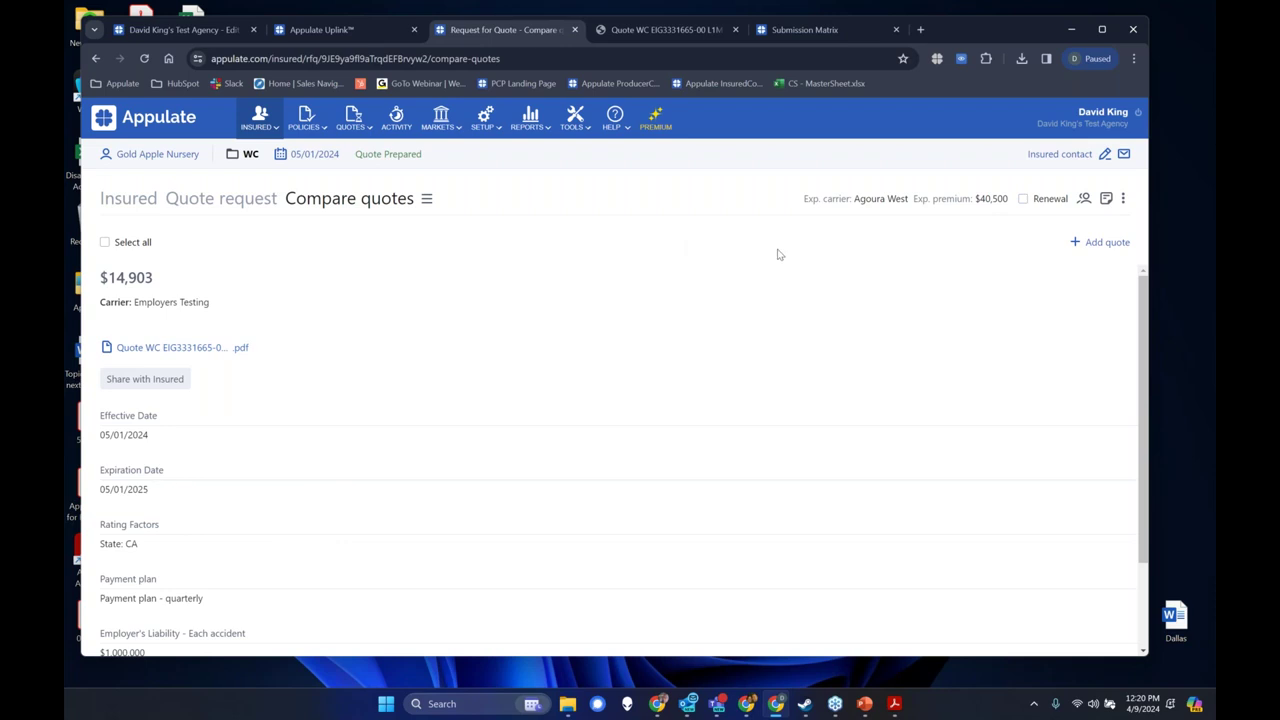
left_click(116, 246)
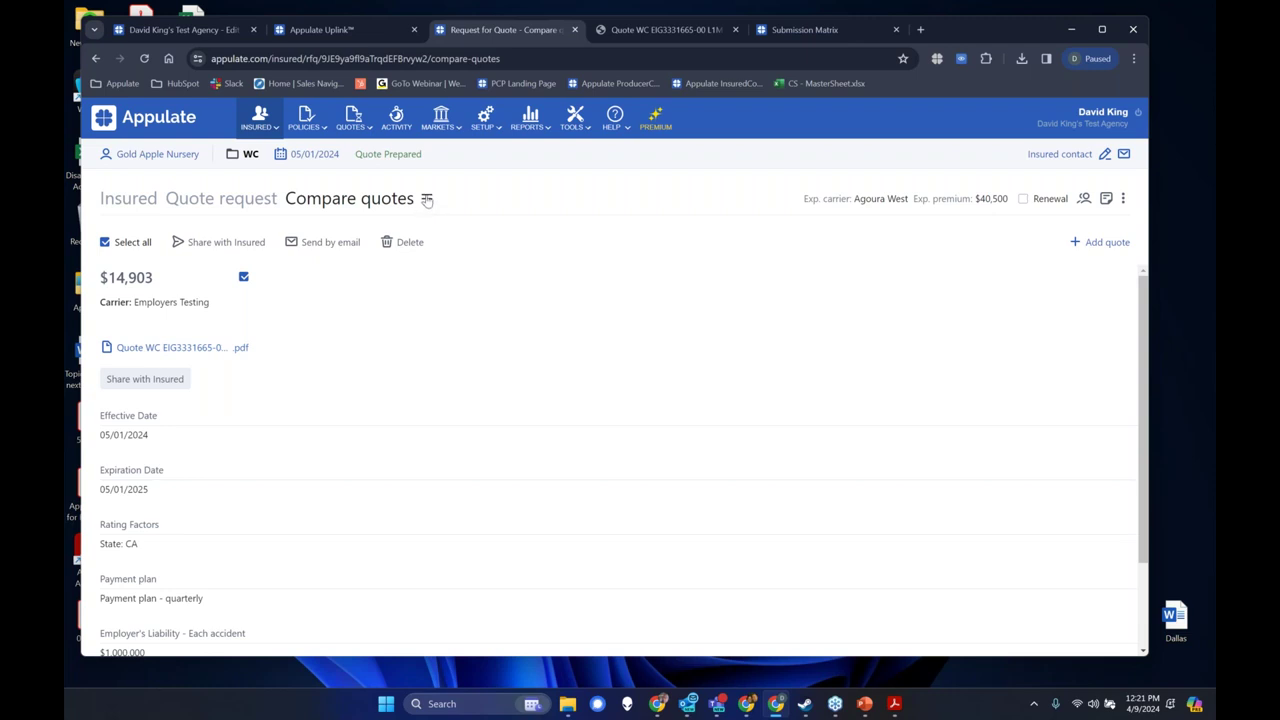
Show the list of quote request sections beside Compare quotes.
left_click(427, 200)
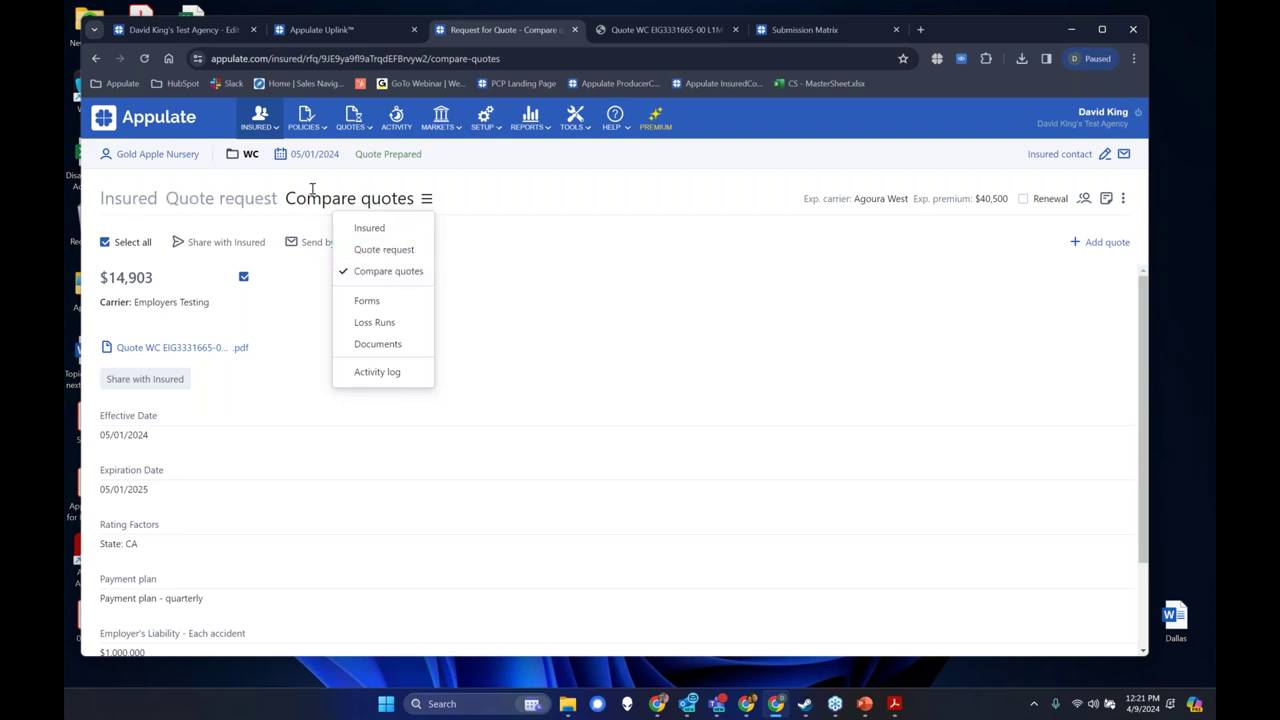
Look over the Forms section, then go to Loss Runs and start a LossRunner request to Agoura West.
left_click(393, 306)
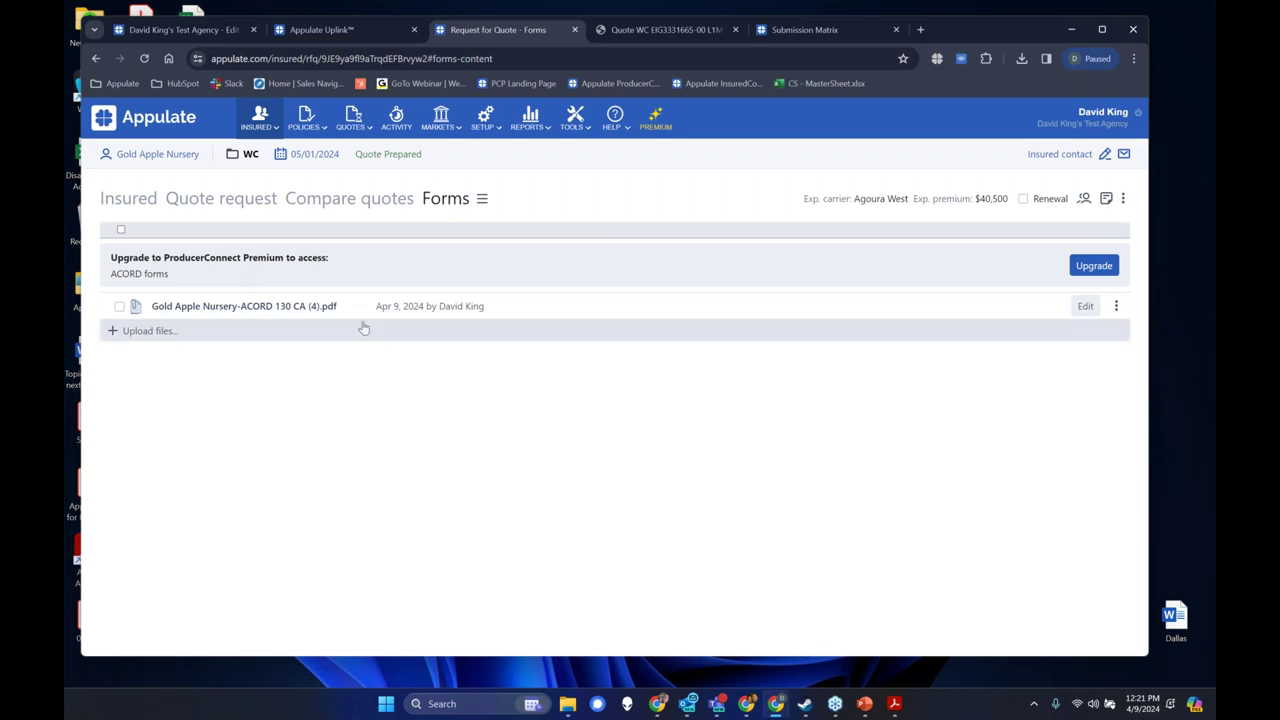
left_click(481, 199)
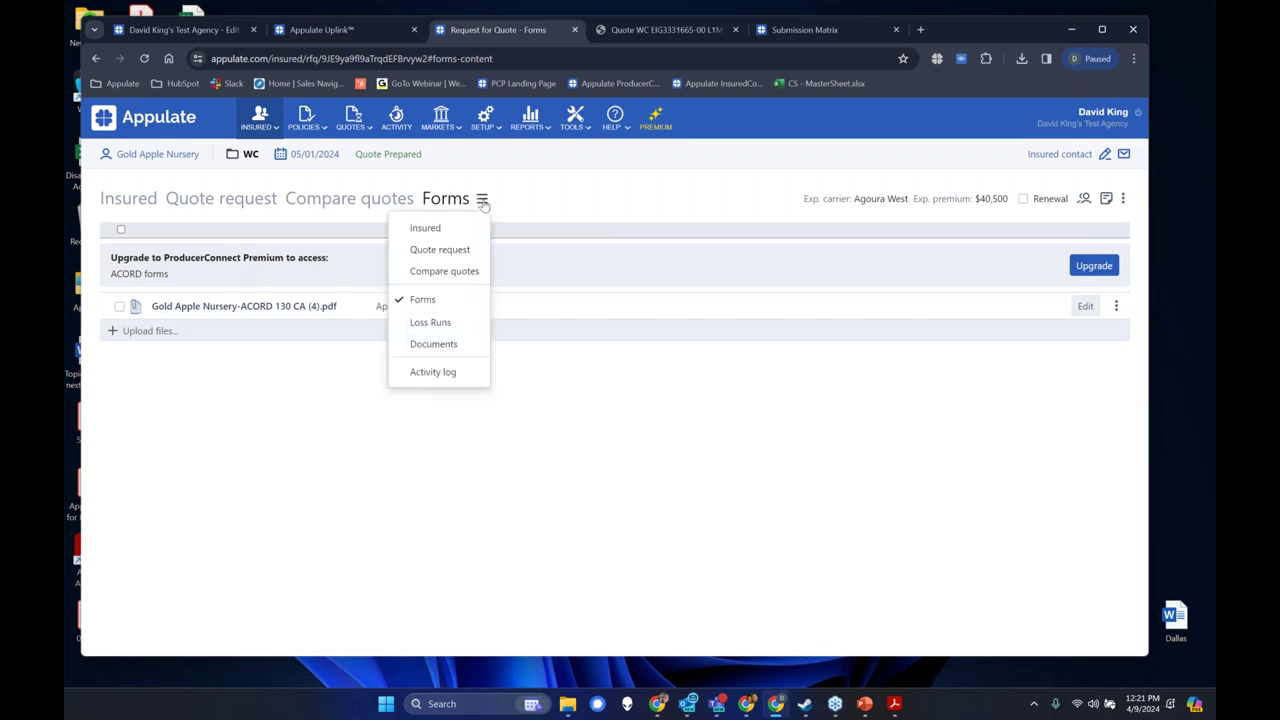
left_click(461, 331)
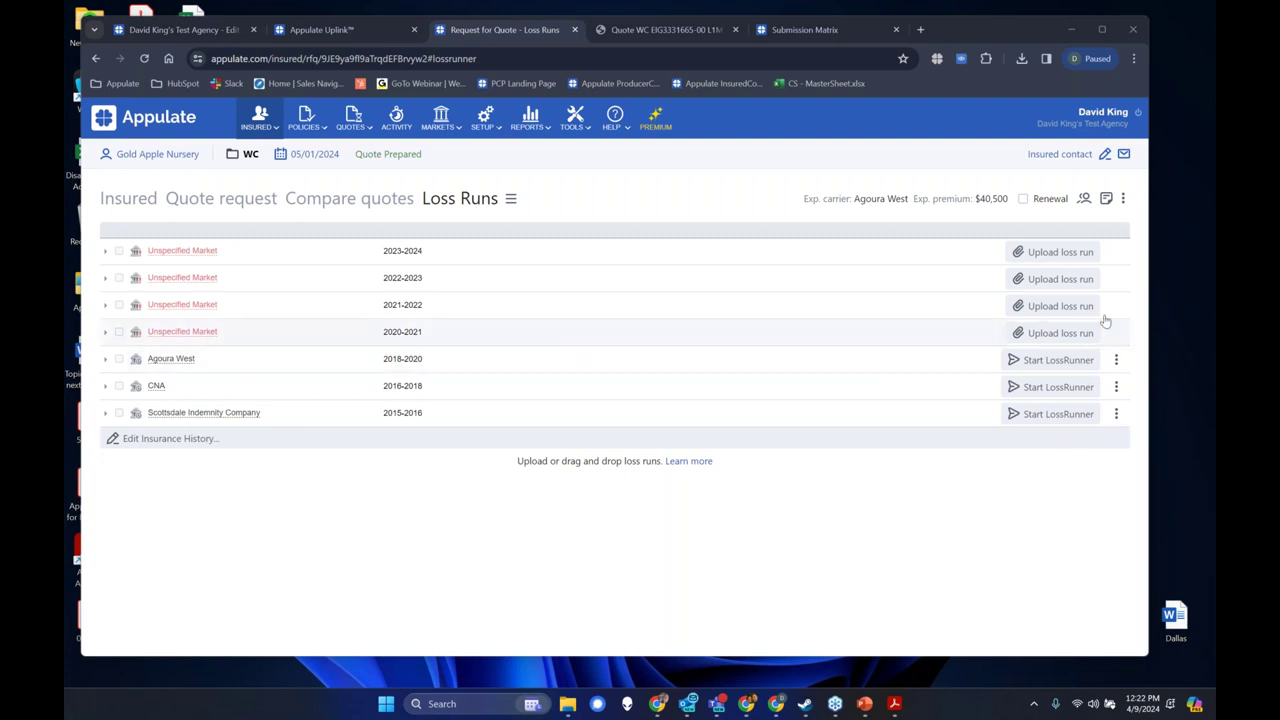
left_click(1035, 366)
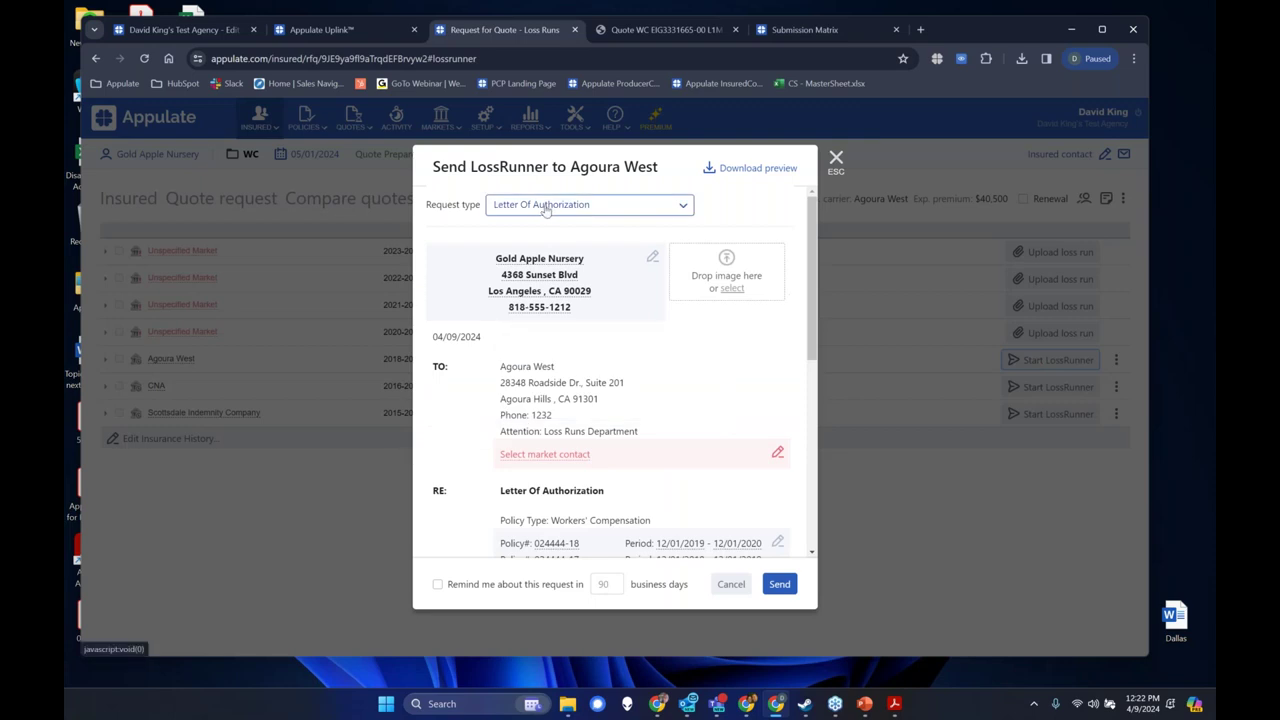
Keep Letter Of Authorization as the request type and check the Agoura West Loss Runs Department address.
left_click(565, 206)
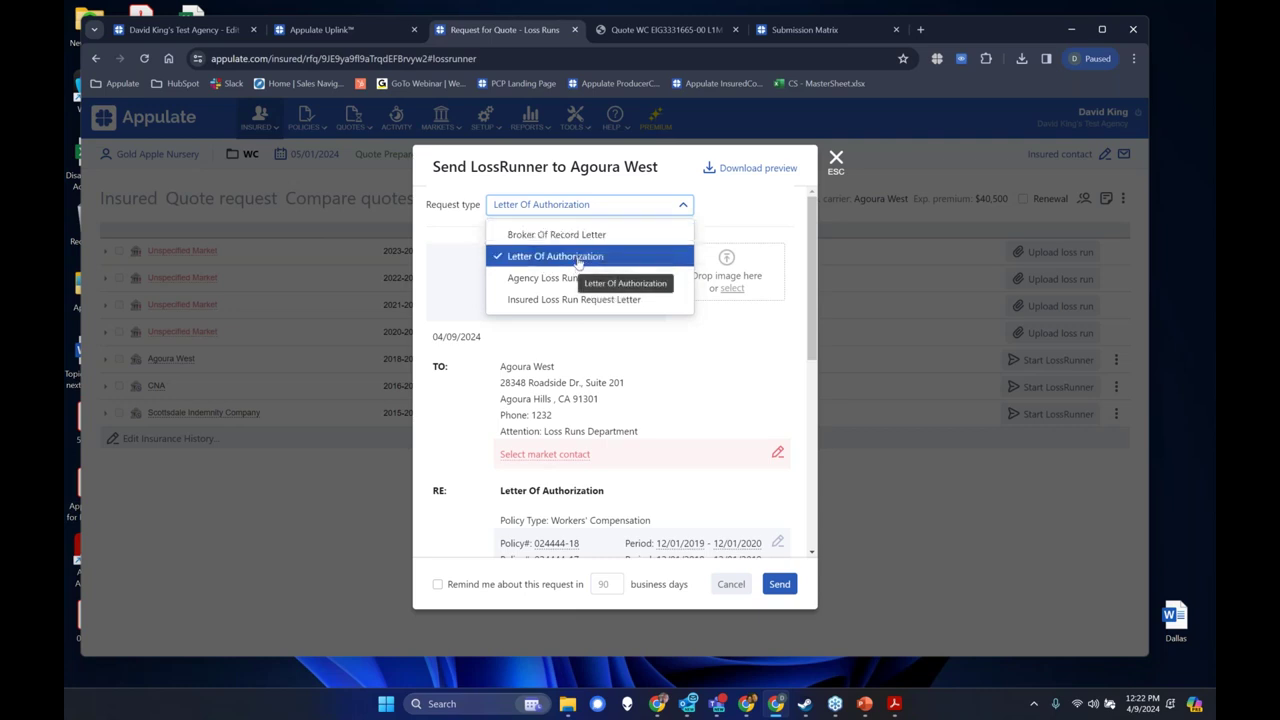
left_click(578, 259)
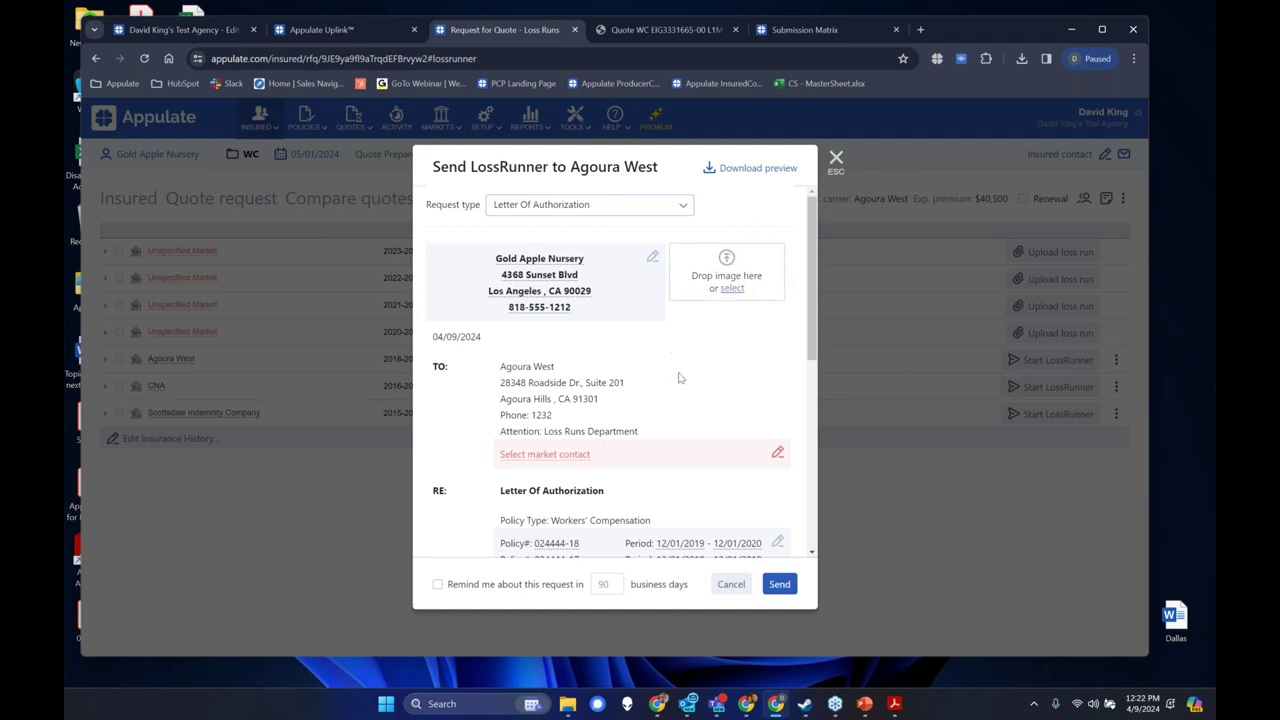
left_click_drag(500, 365, 638, 431)
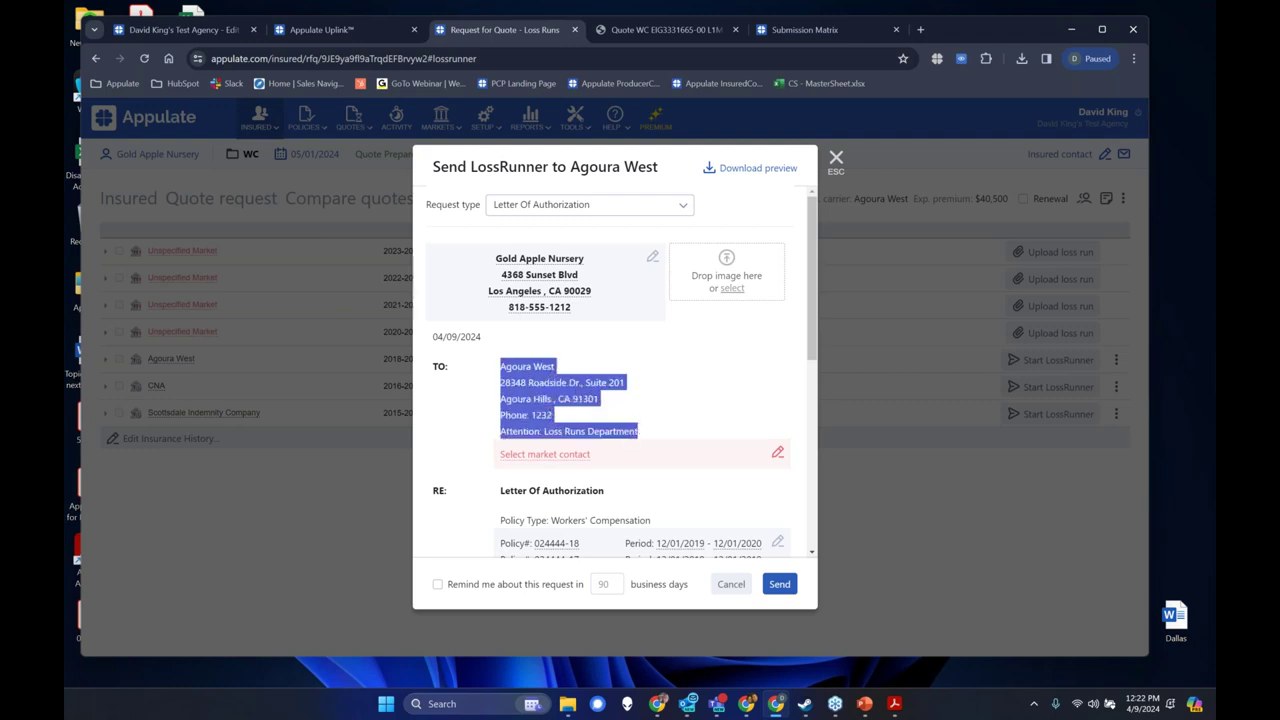
left_click(645, 437)
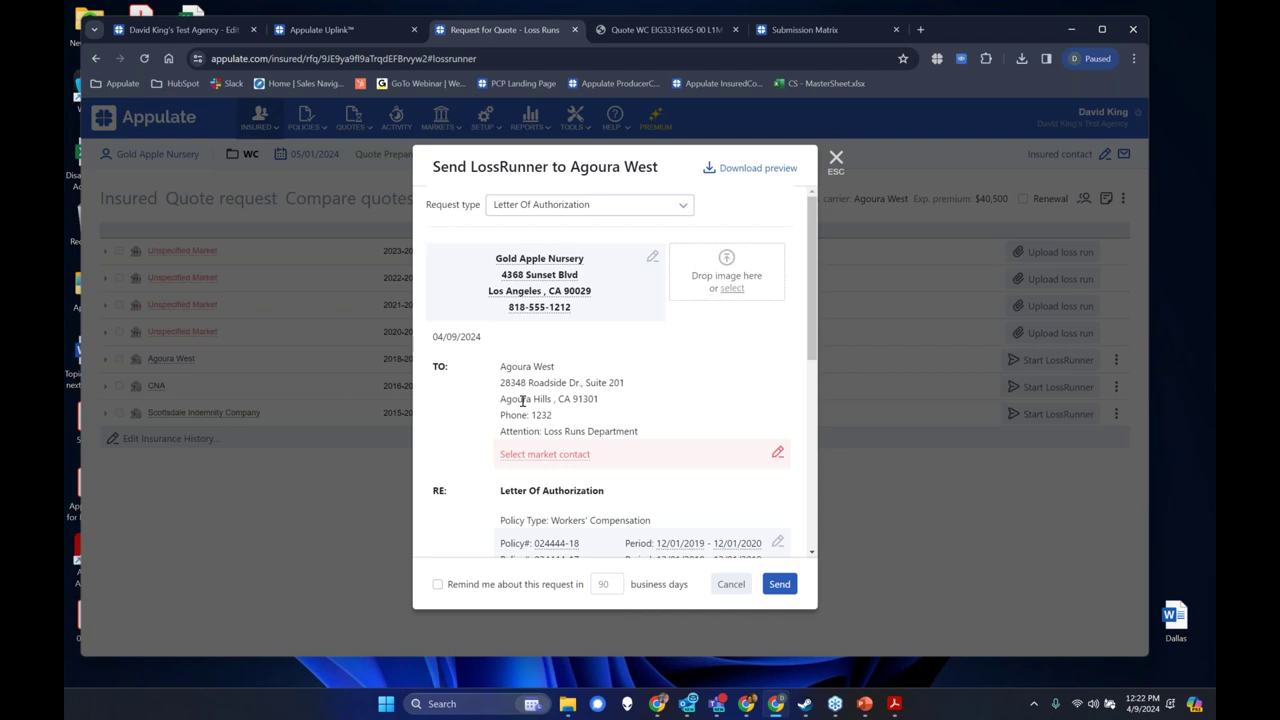
Save Agoura West's Appulate fax as the letter's market contact, then reopen and dismiss the contact choice.
left_click(777, 455)
left_click(632, 210)
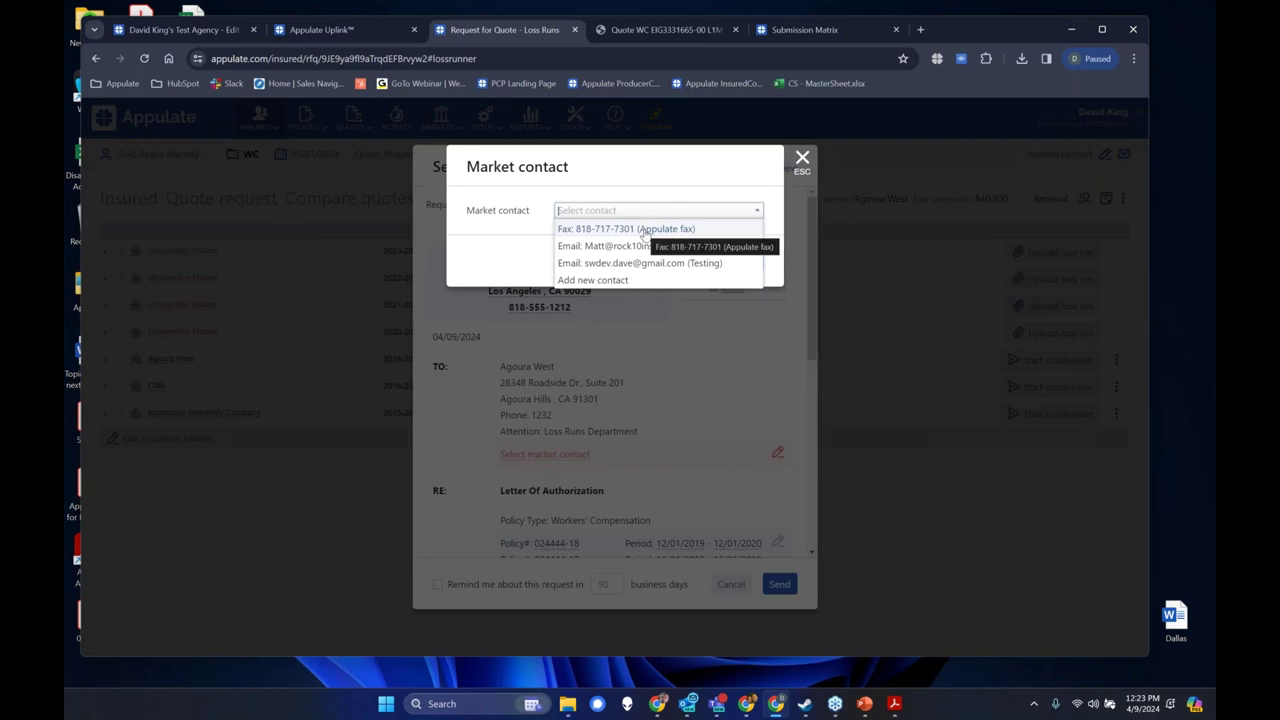
left_click(645, 230)
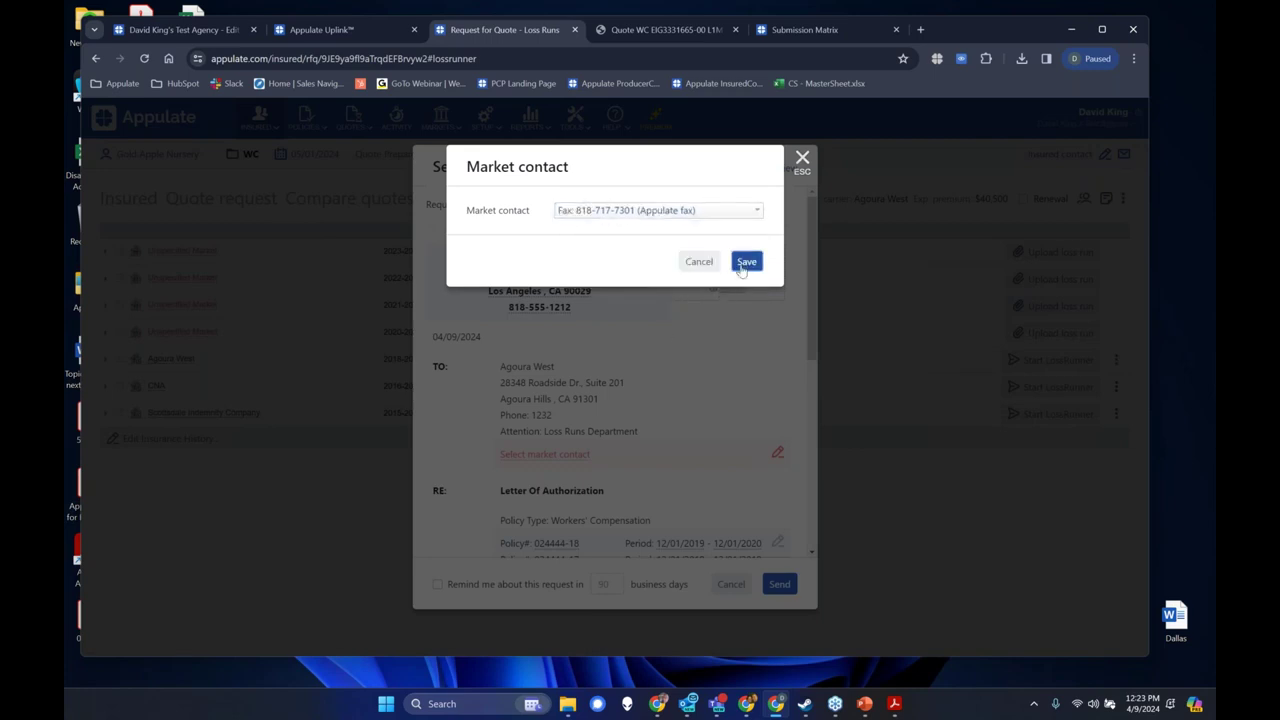
left_click(745, 263)
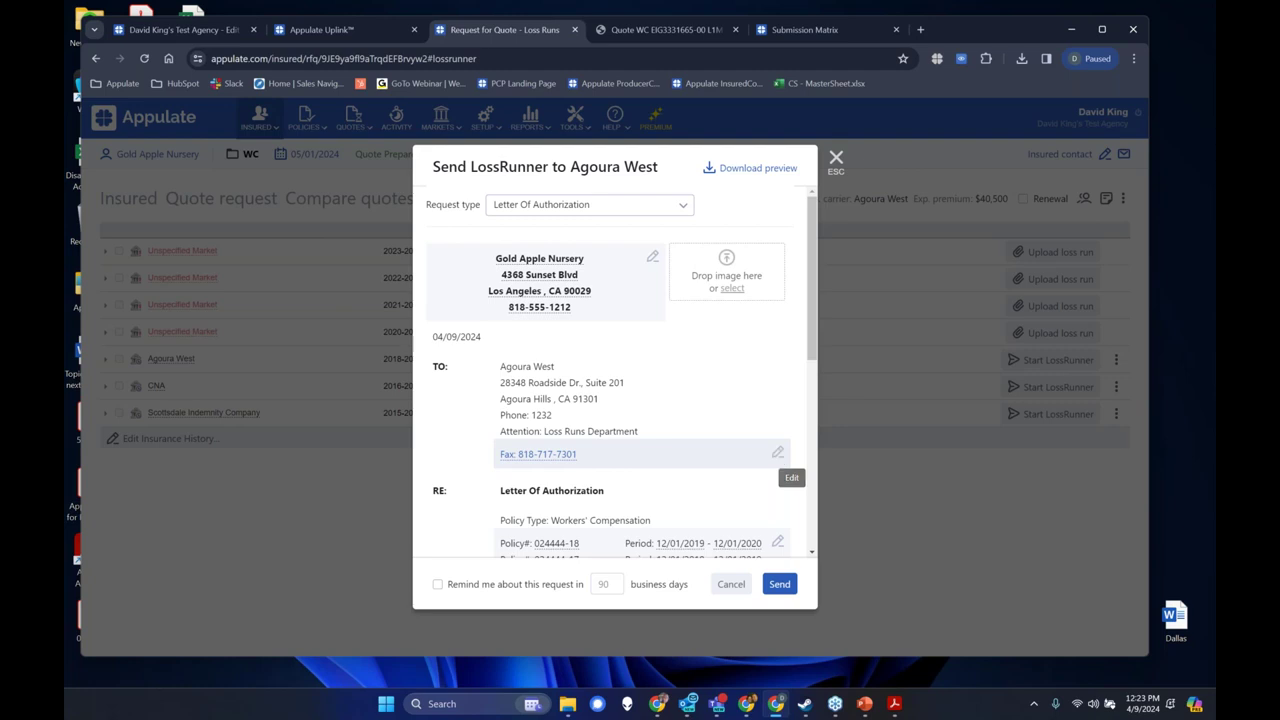
left_click(779, 456)
left_click(644, 215)
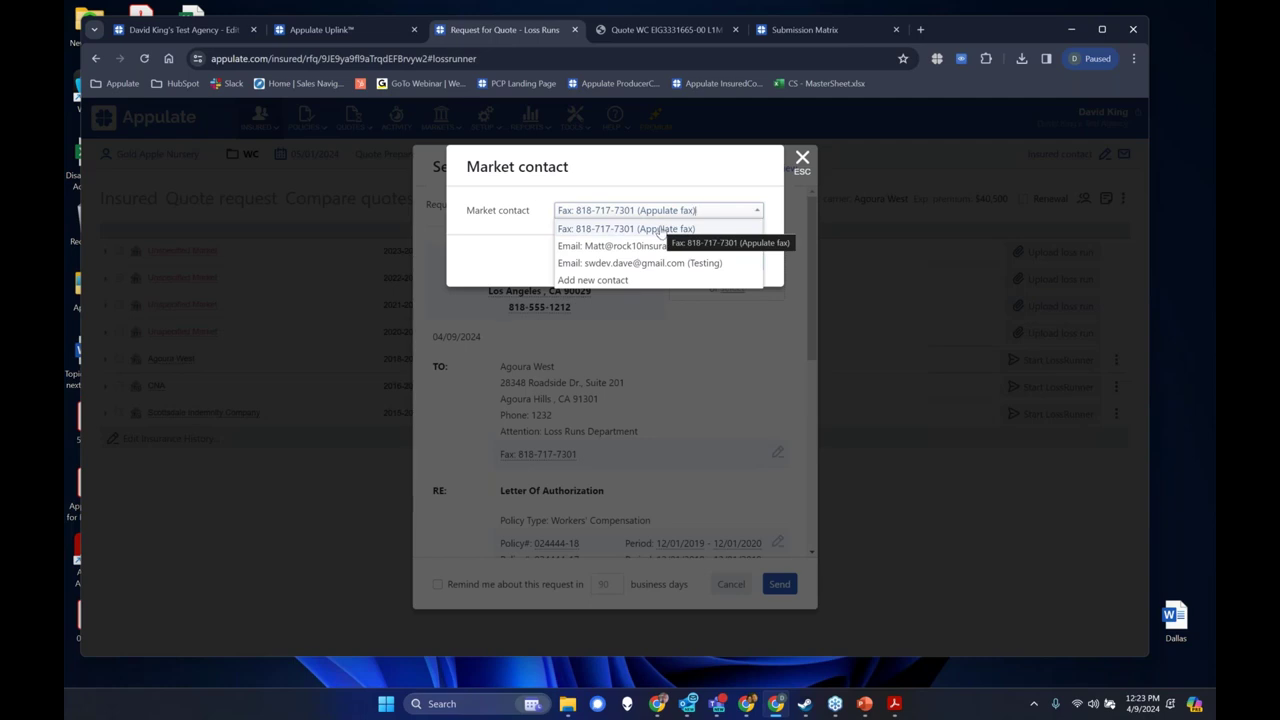
left_click(672, 316)
left_click(673, 318)
scroll(693, 412, "down", 2)
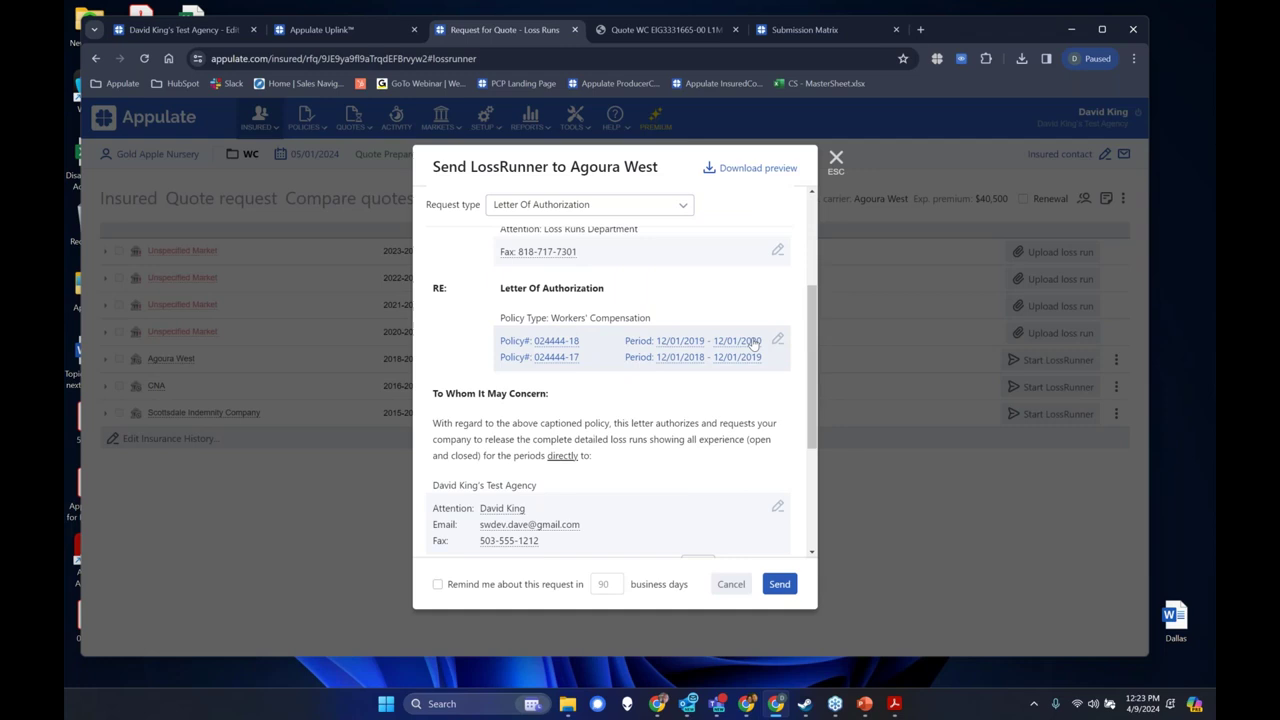
scroll(694, 366, "down", 2)
scroll(605, 318, "up", 1)
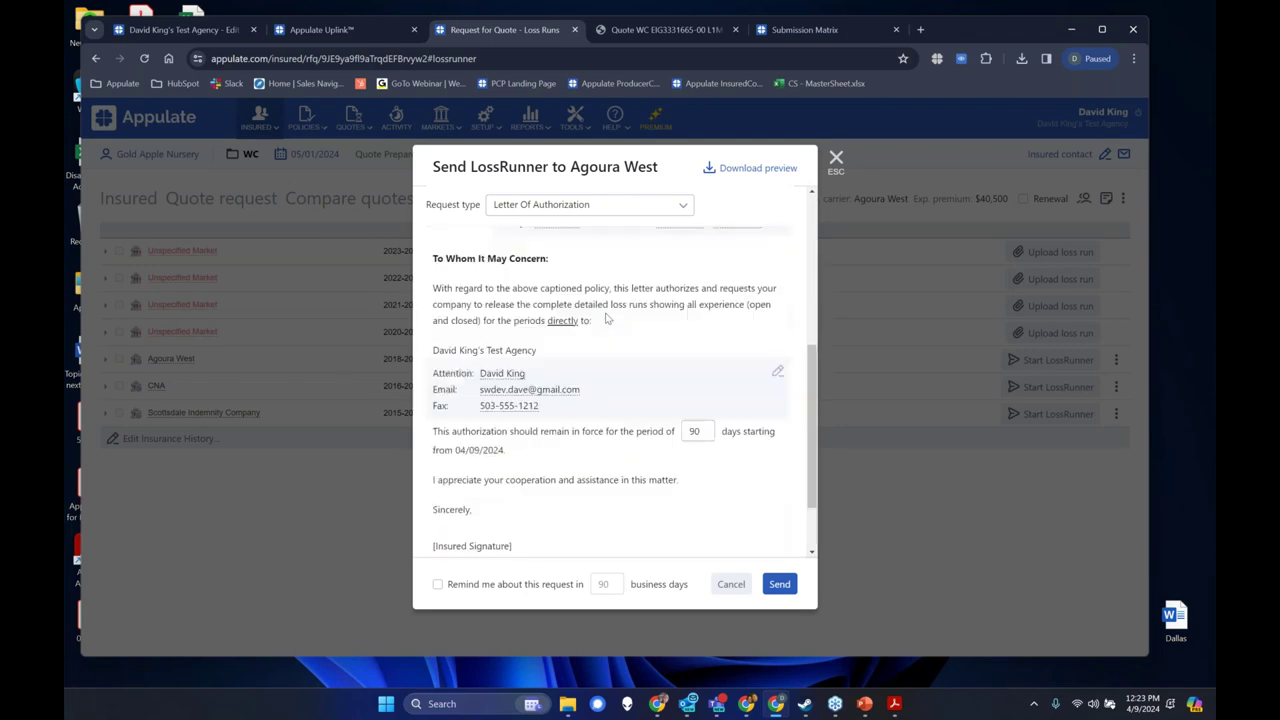
left_click_drag(434, 288, 627, 325)
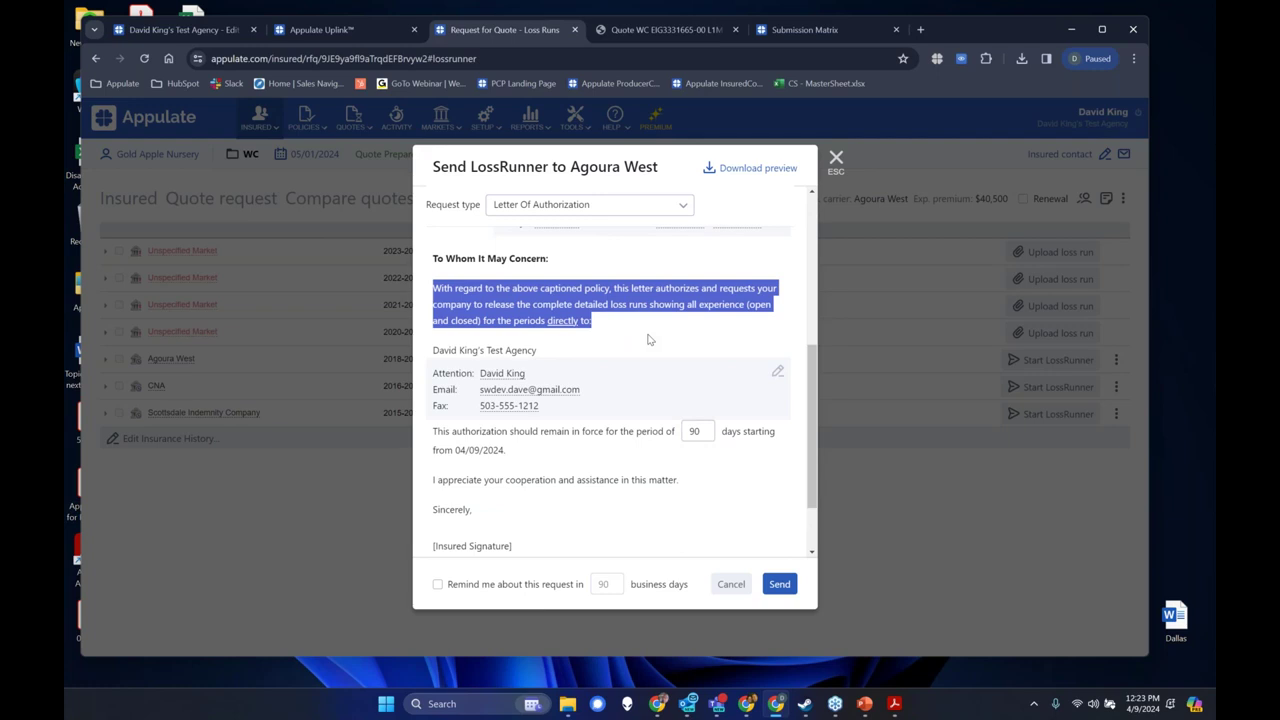
left_click(590, 208)
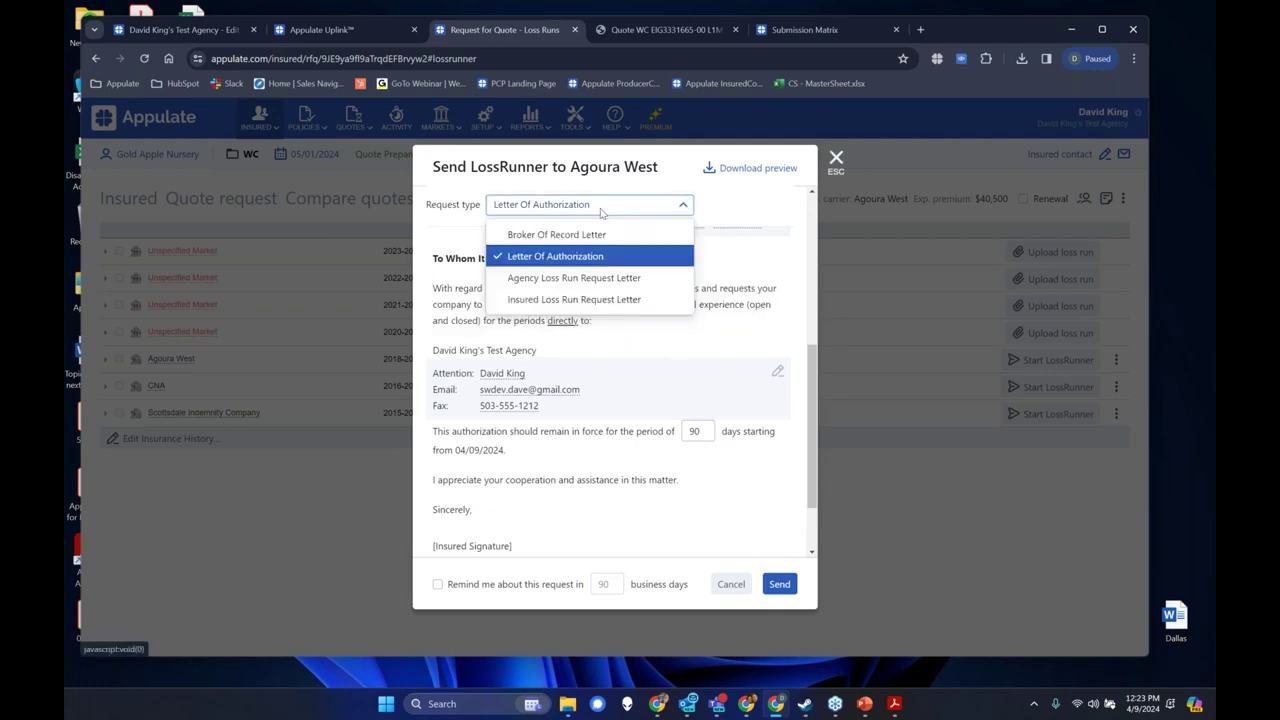
left_click(600, 236)
left_click_drag(666, 399, 432, 288)
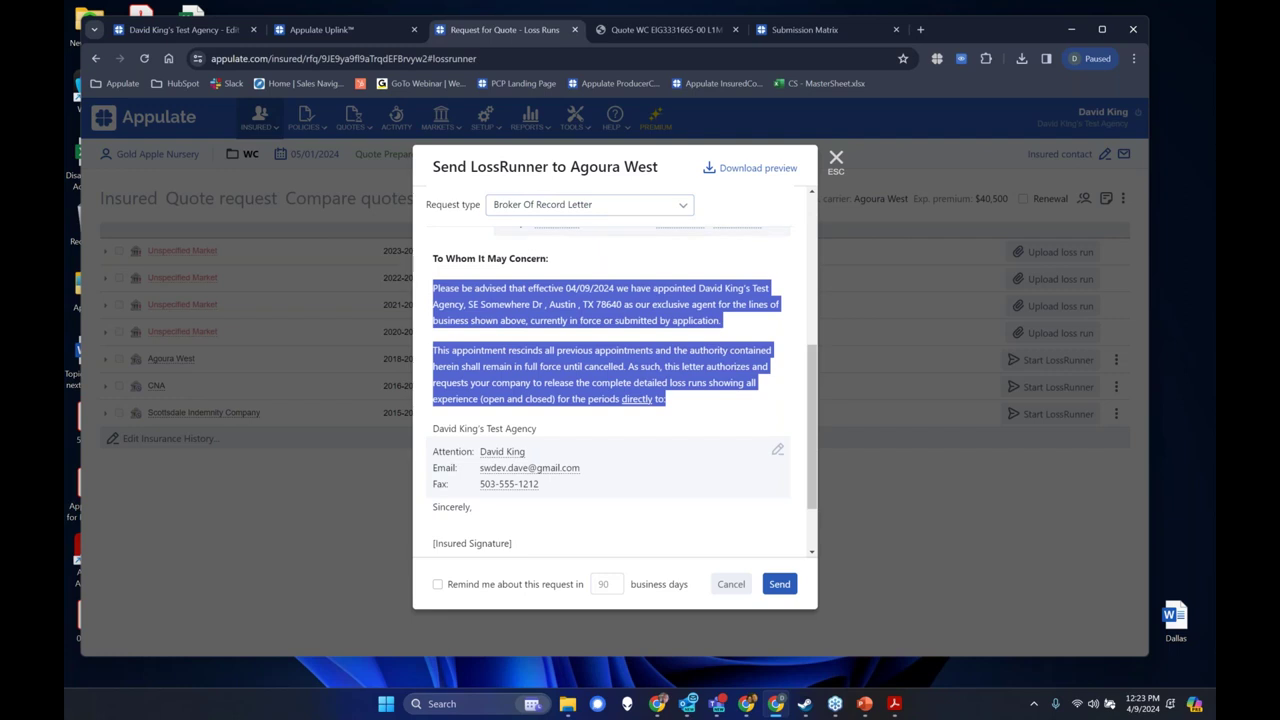
left_click(600, 205)
left_click(608, 257)
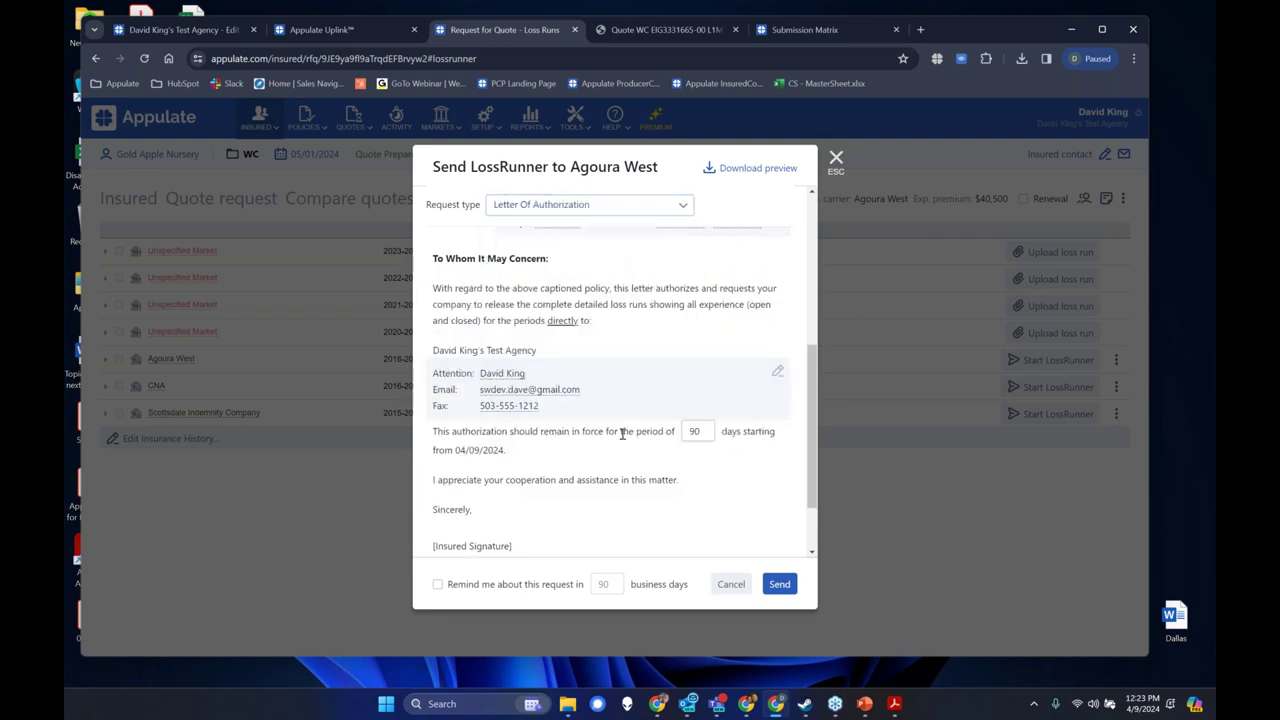
scroll(603, 443, "down", 3)
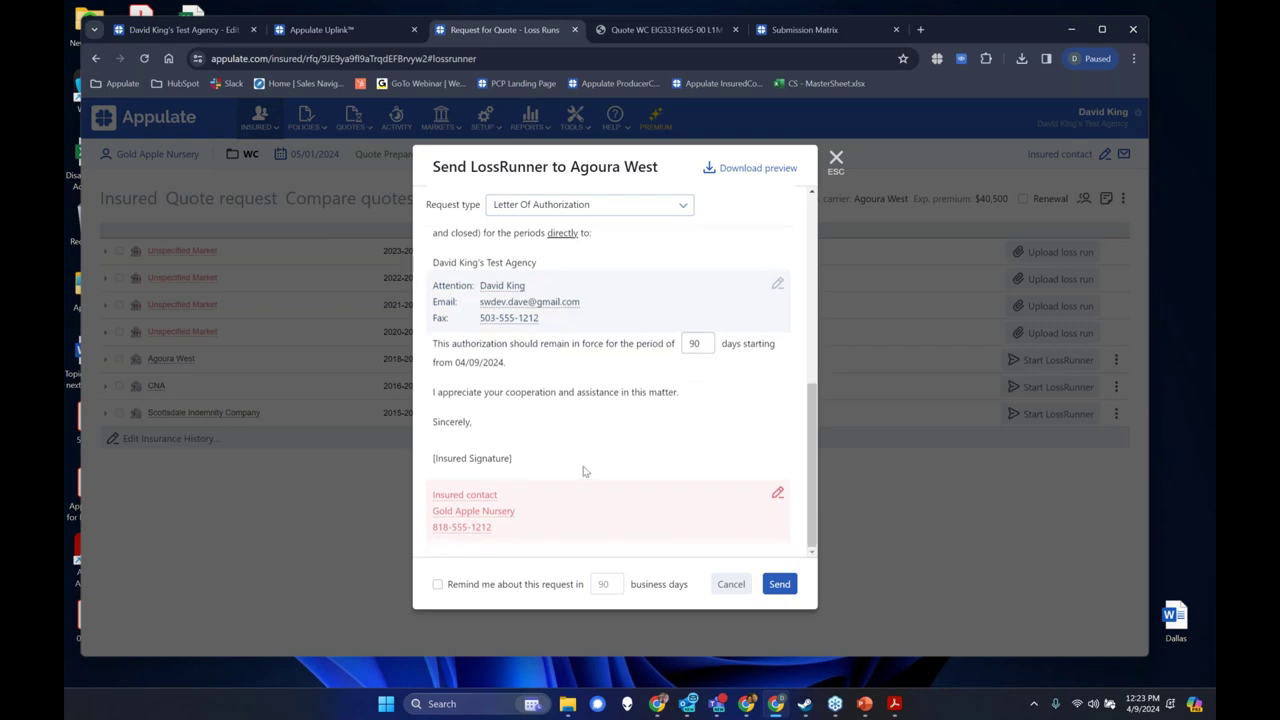
Give the letter's insured contact a last name and an e-mail address.
left_click(778, 500)
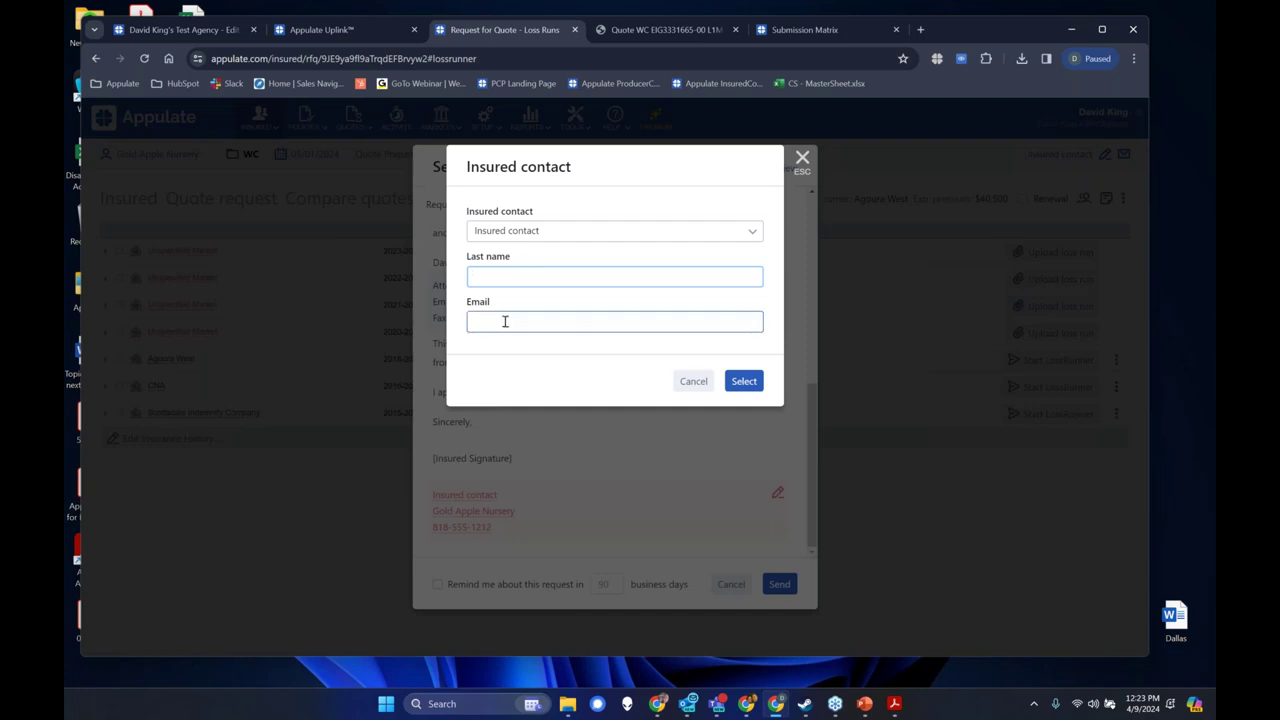
type("Test")
left_click(504, 321)
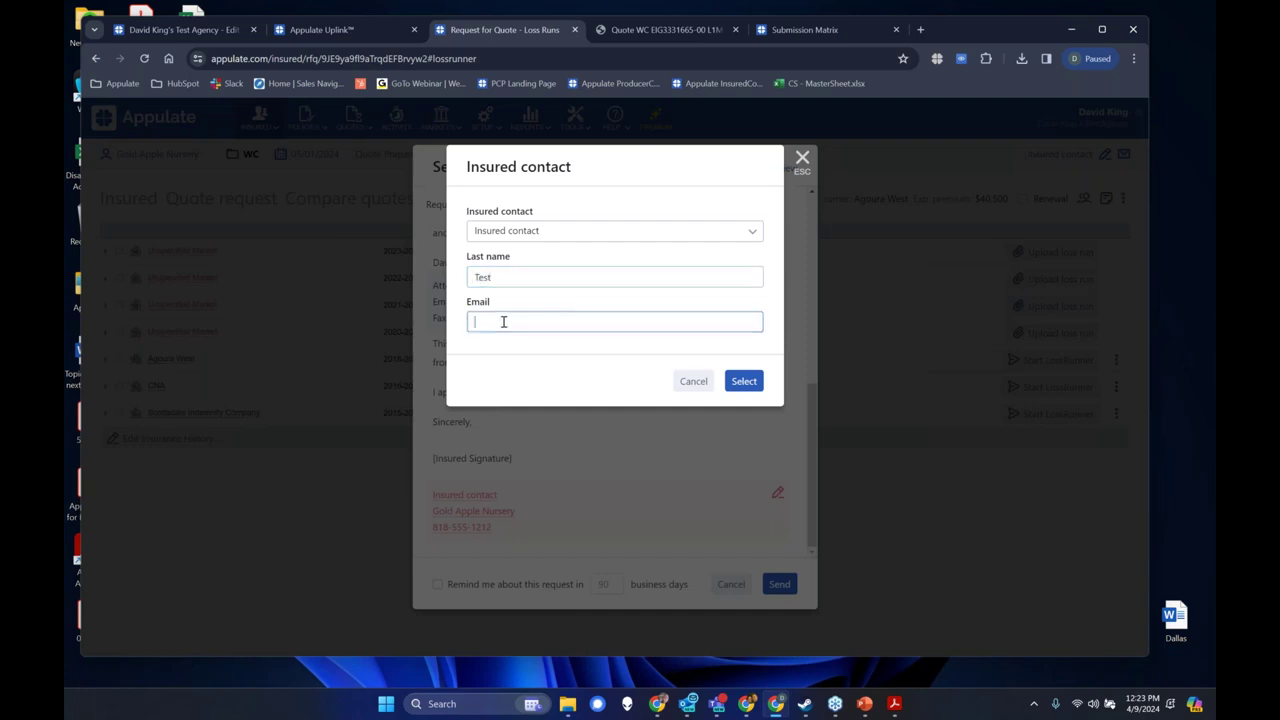
left_click(744, 381)
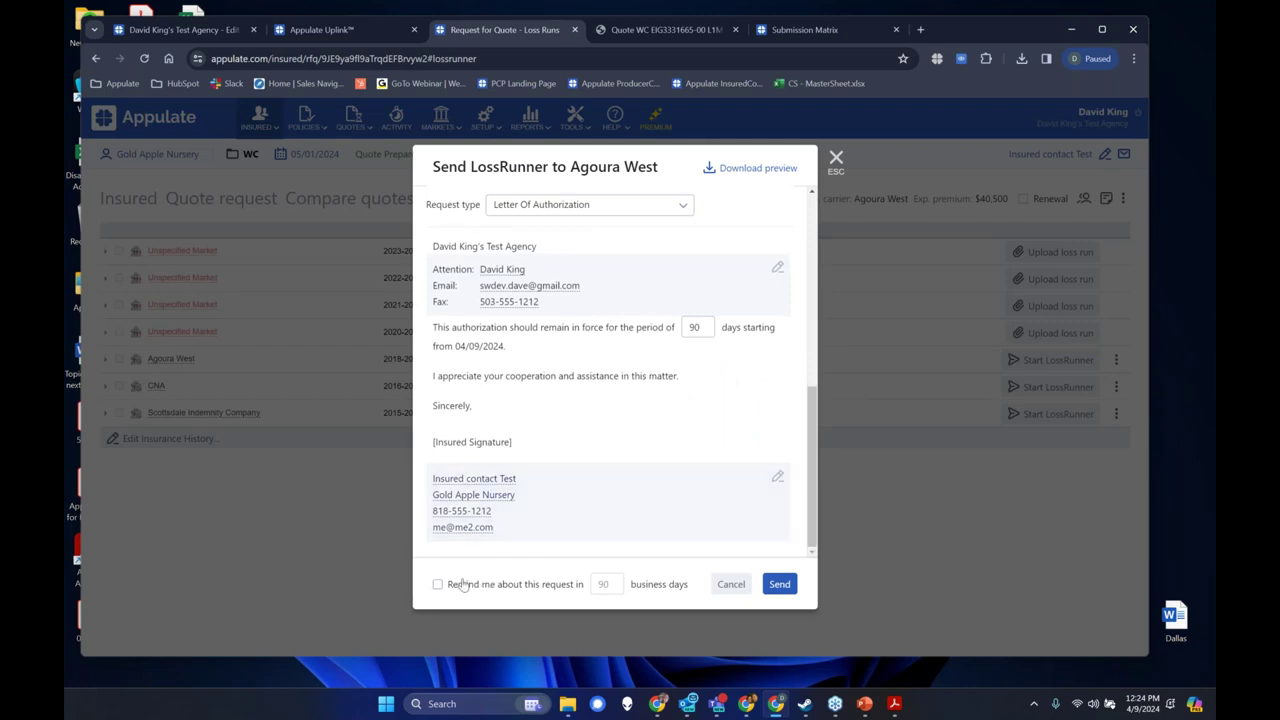
Toggle the 90-business-day follow-up reminder on and back off, then download a letter preview.
left_click(462, 587)
double_click(604, 584)
left_click(440, 587)
left_click(758, 170)
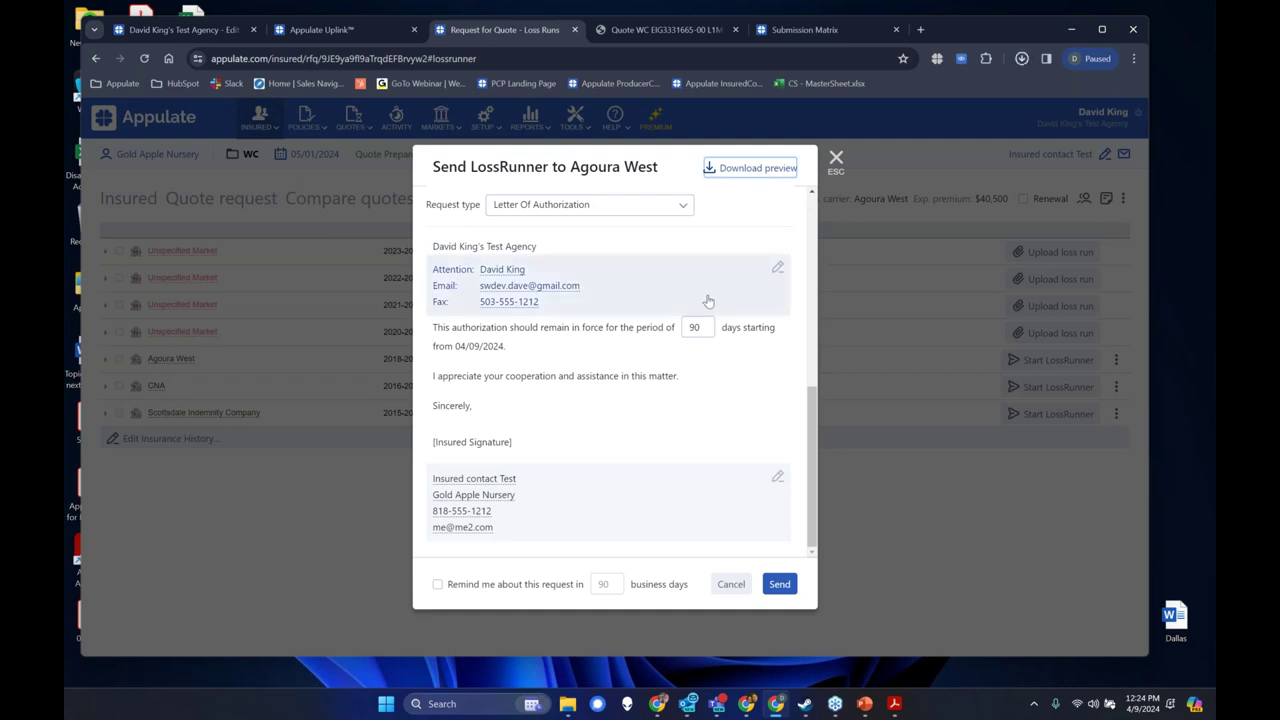
Open the downloaded 'Letter Of Authorization - Preview' PDF and read it through to the insured signature.
left_click(893, 95)
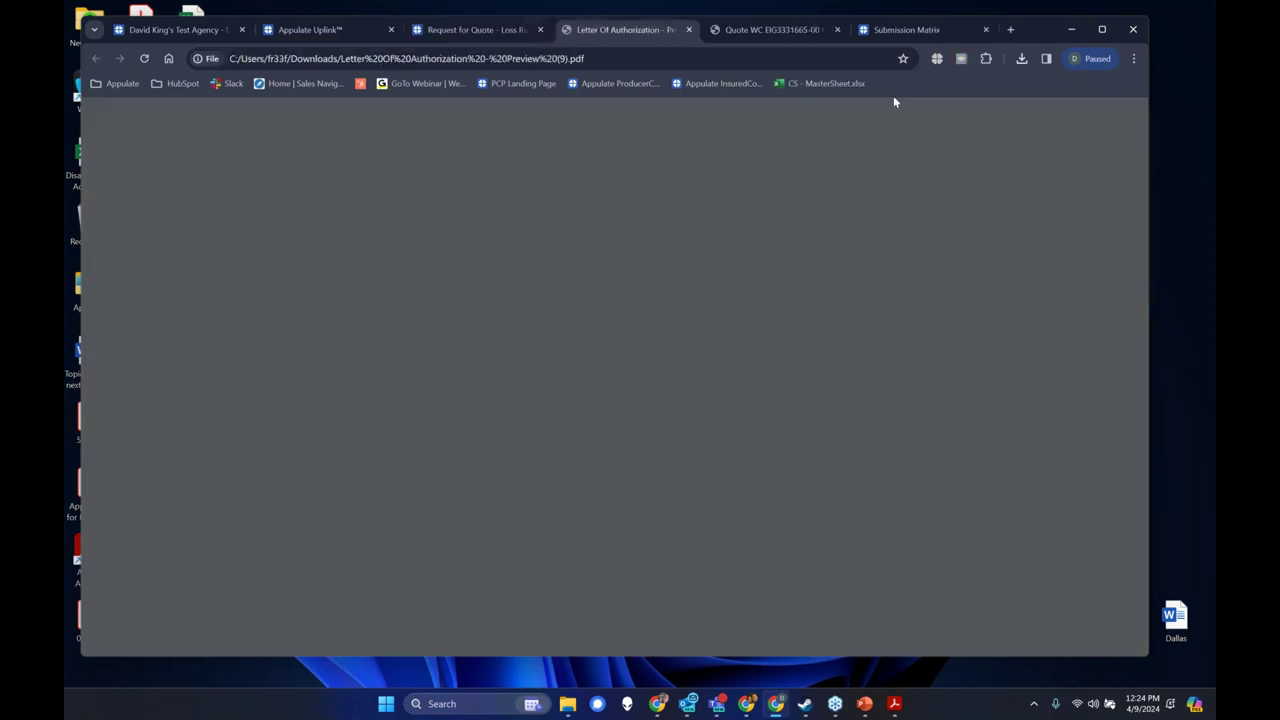
scroll(700, 340, "down", 3)
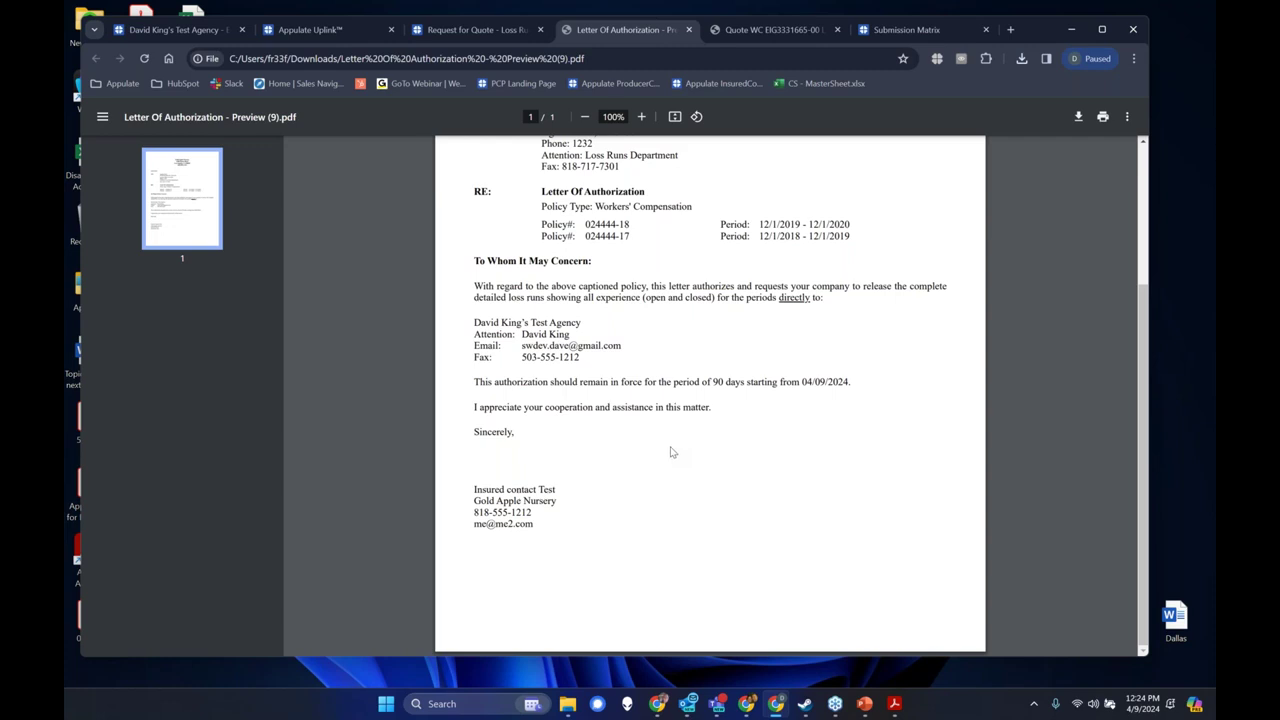
scroll(668, 454, "up", 3)
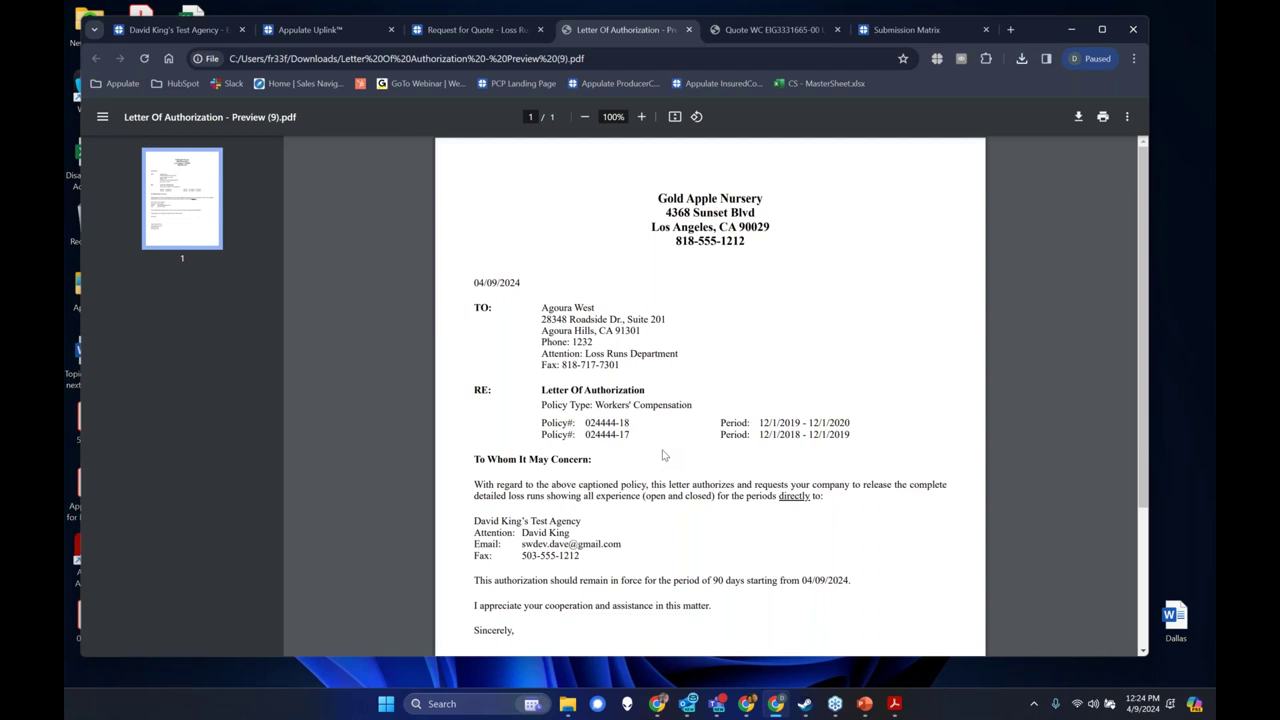
scroll(662, 455, "down", 1)
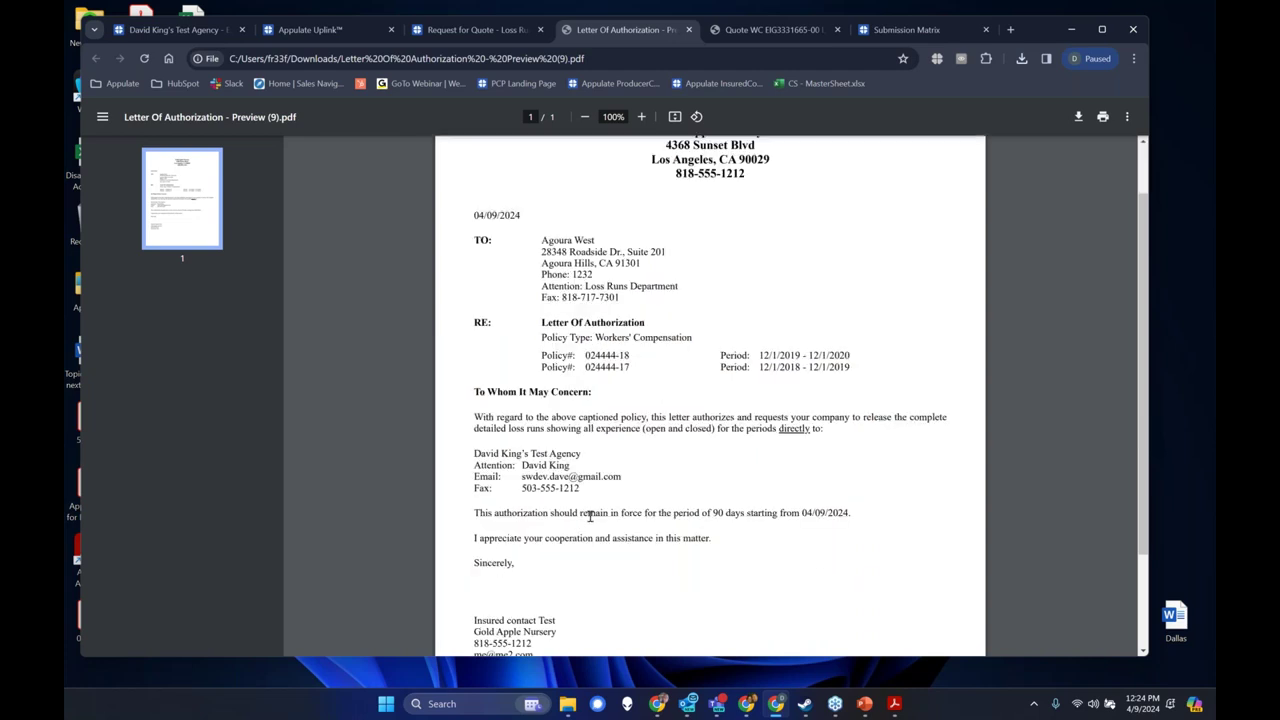
scroll(588, 518, "down", 2)
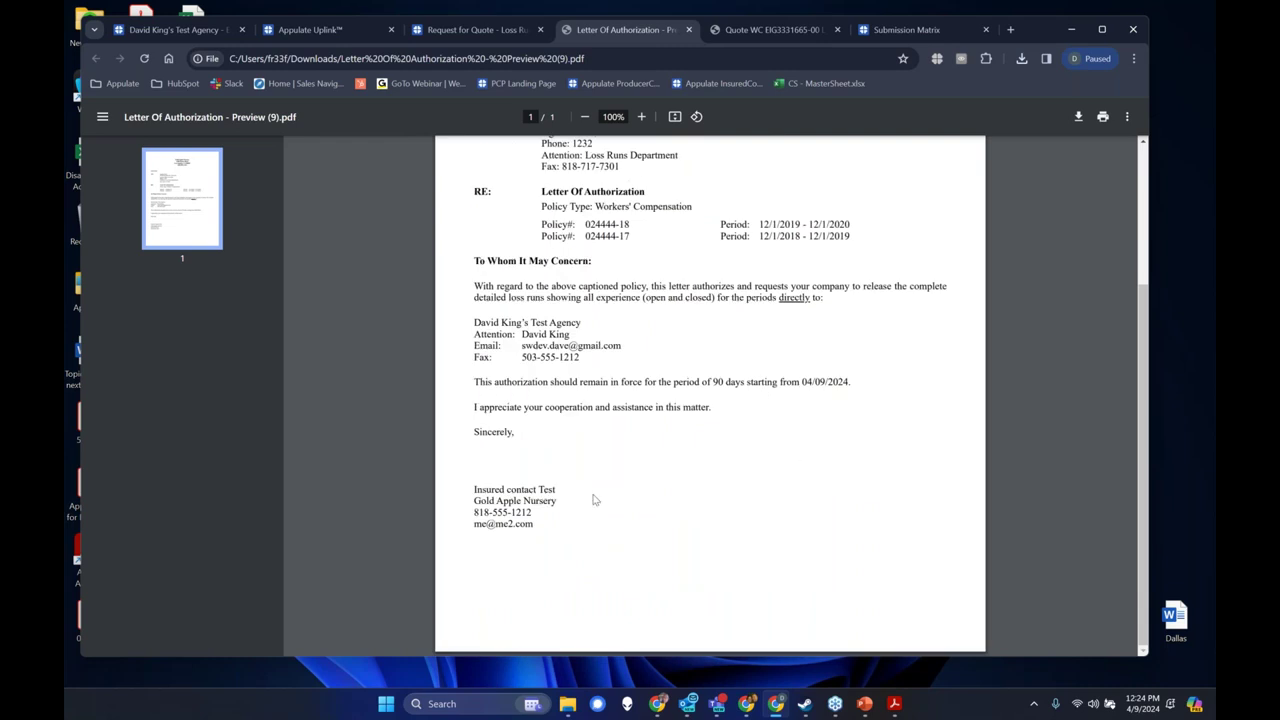
scroll(651, 232, "up", 1)
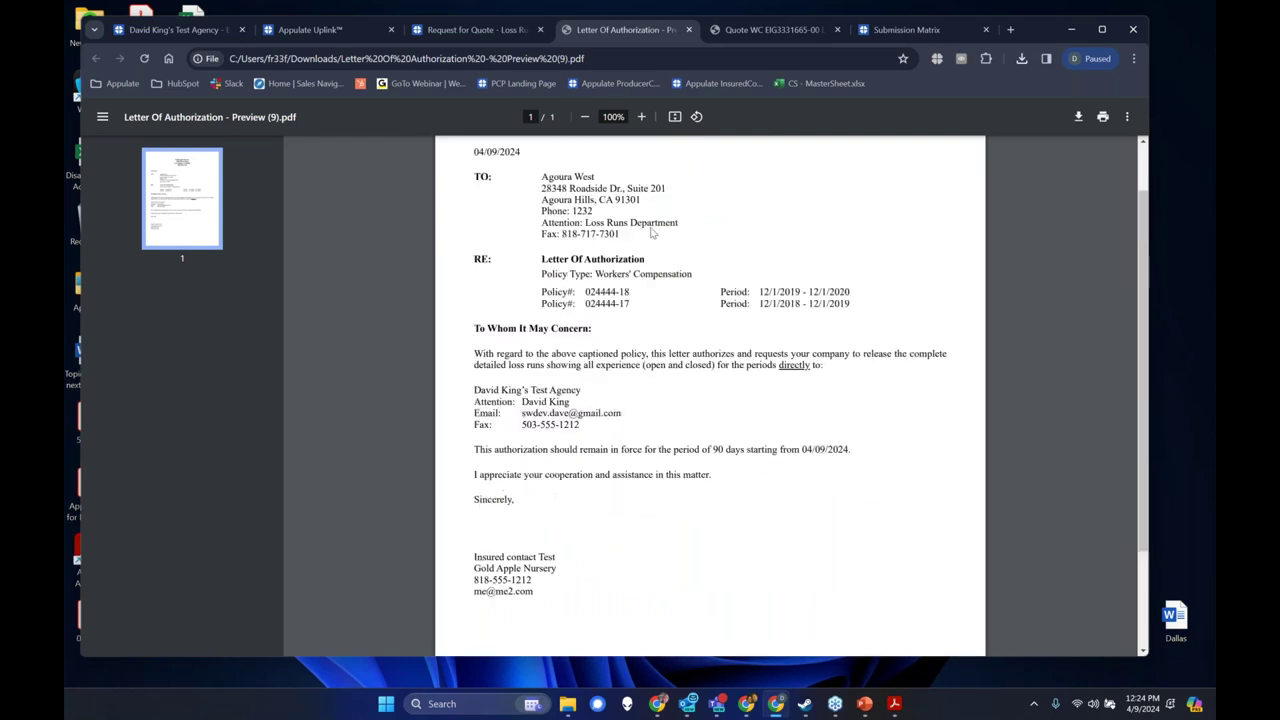
scroll(733, 484, "up", 1)
scroll(733, 484, "down", 1)
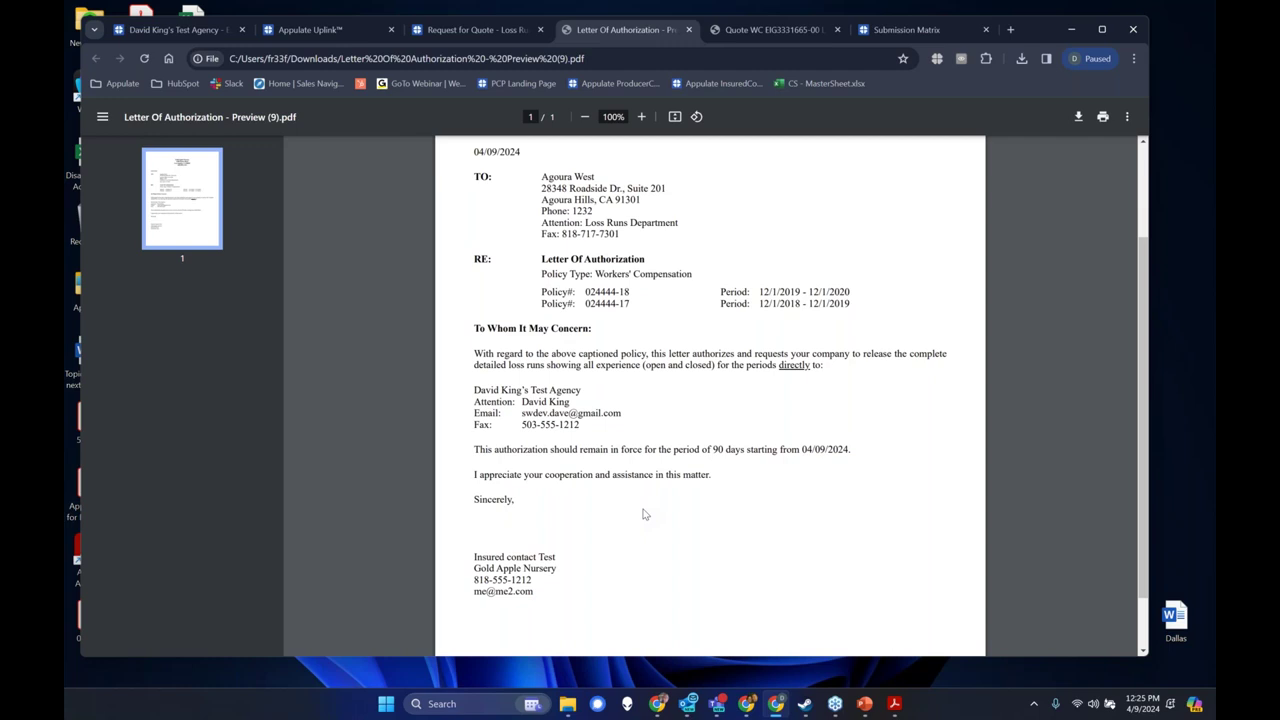
scroll(731, 349, "up", 2)
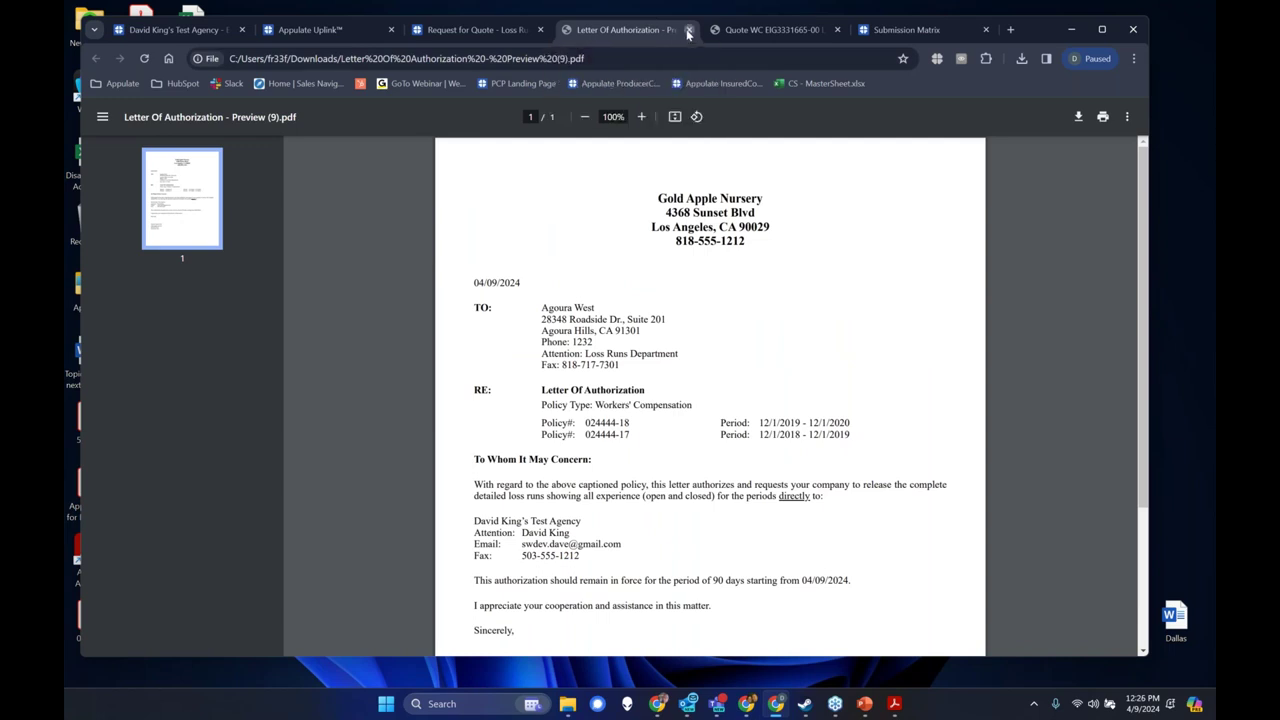
Close the PDF preview and the unsent LossRunner letter, then expand Agoura West's 2018–2020 loss-run entry.
left_click(688, 33)
left_click(838, 160)
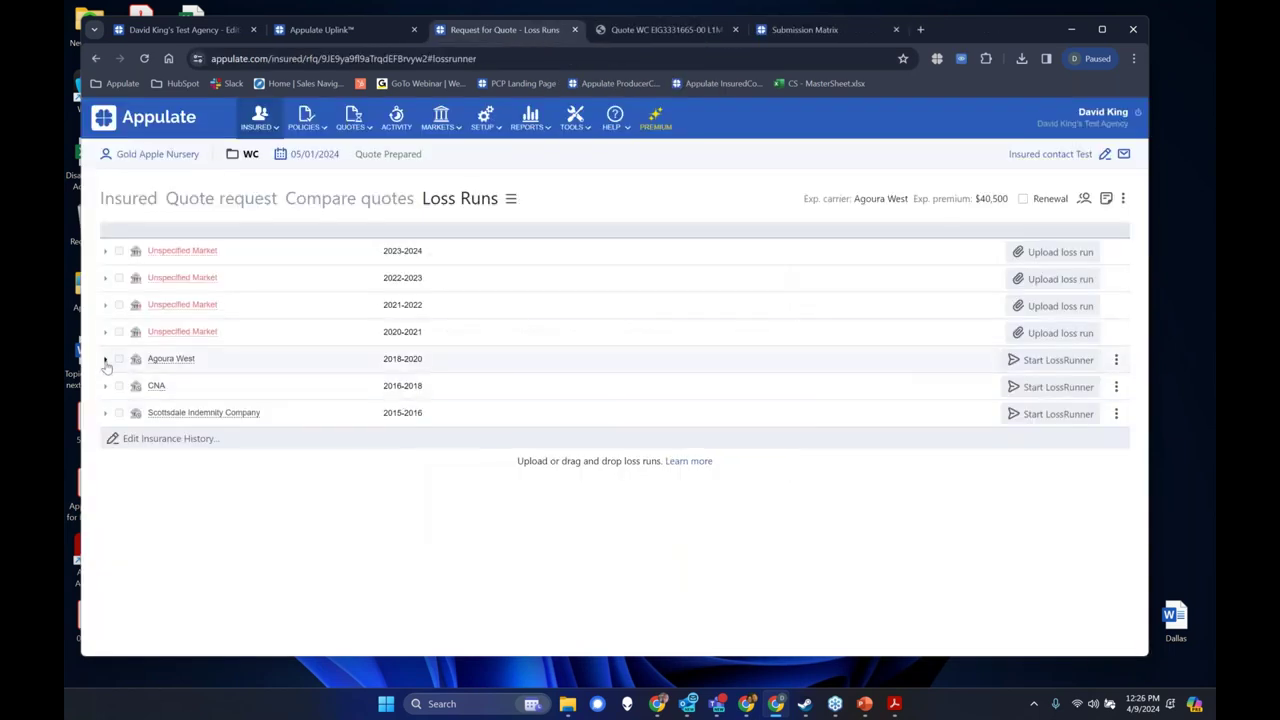
left_click(106, 360)
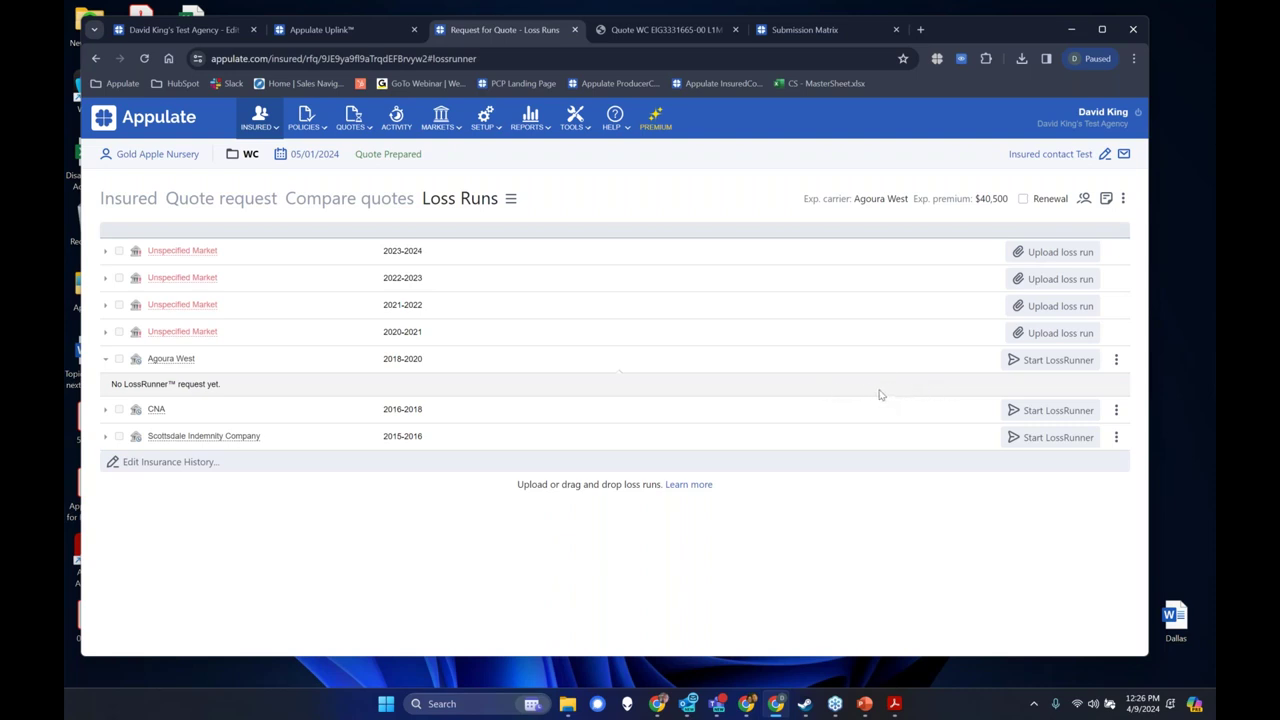
Open the quote's Documents page and highlight the Gold Apple Nursery ACORD file's Apr 9, 2024 upload details.
left_click(510, 199)
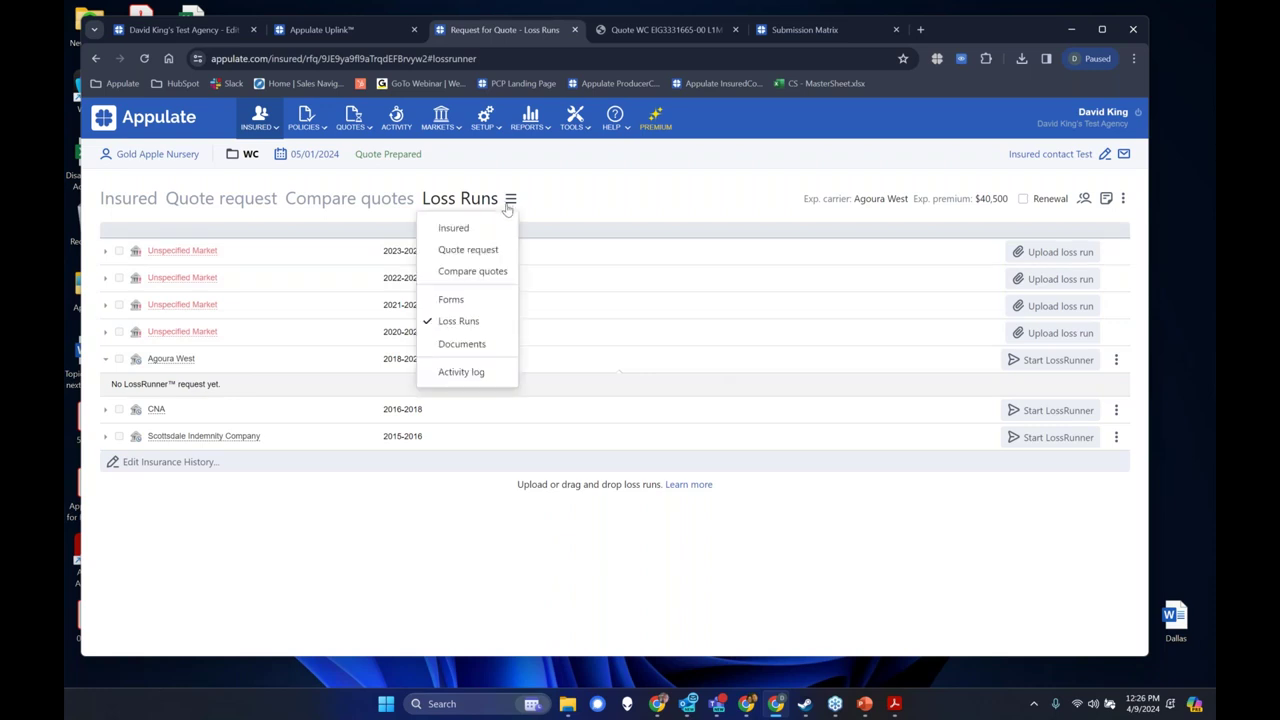
left_click(486, 345)
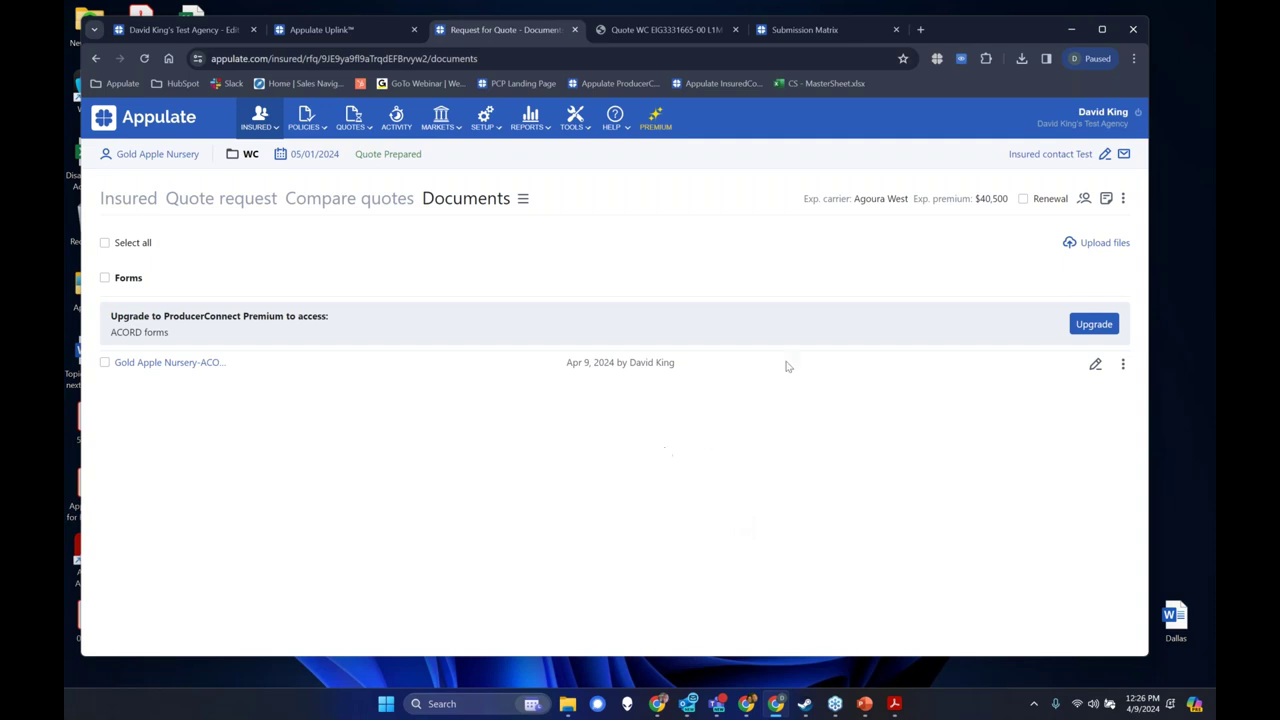
left_click(1114, 246)
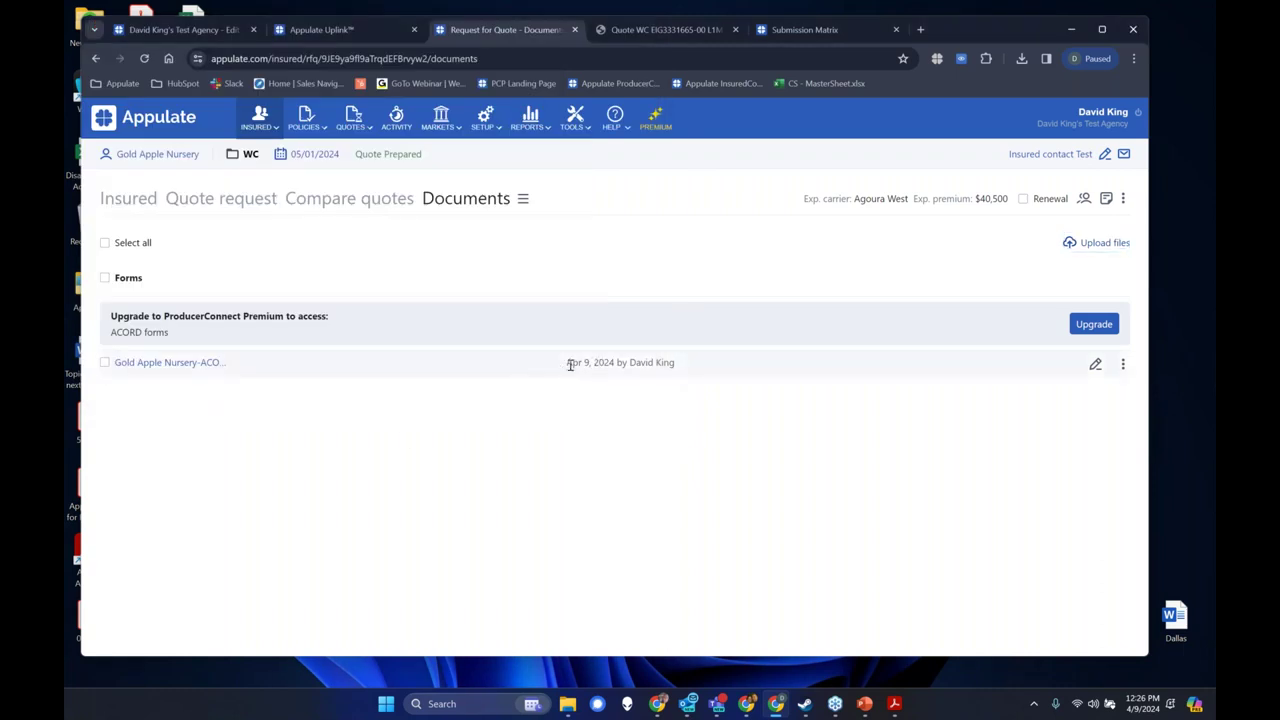
left_click_drag(563, 366, 678, 371)
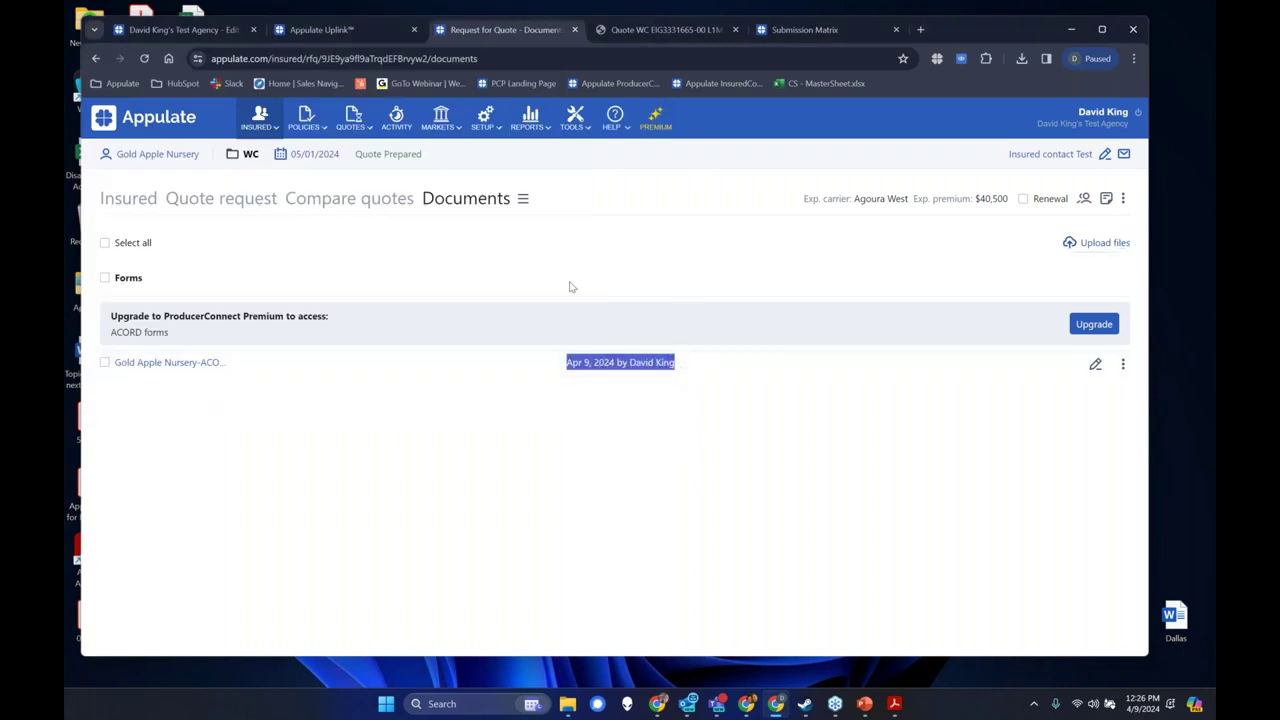
left_click(616, 461)
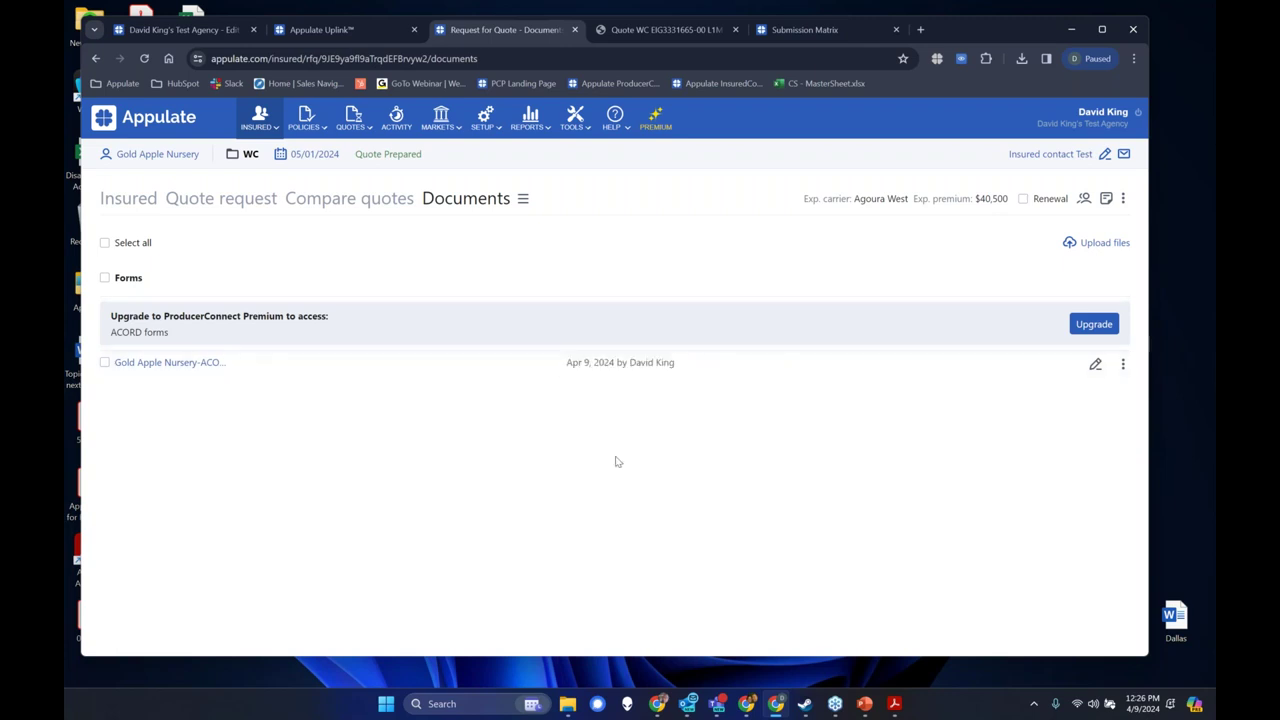
left_click(522, 199)
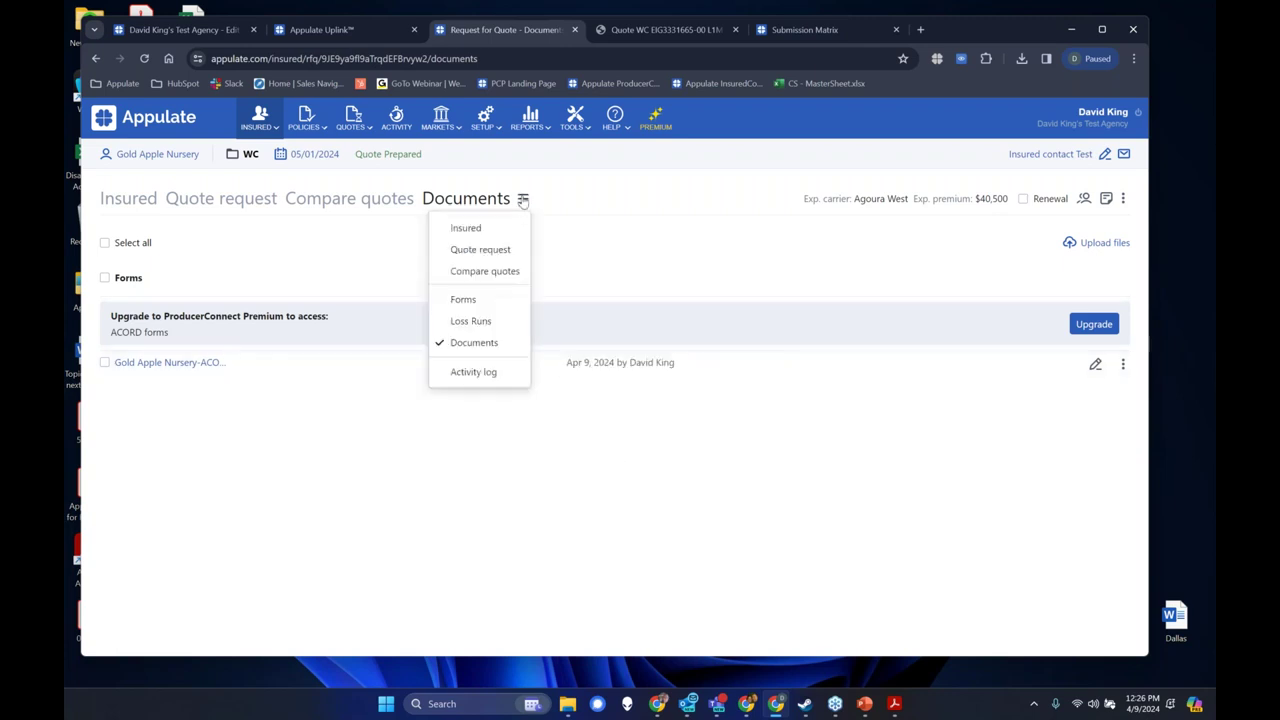
Open the activity log and show the updates on the 12:15 PM Questionnaire Updated entry.
left_click(487, 380)
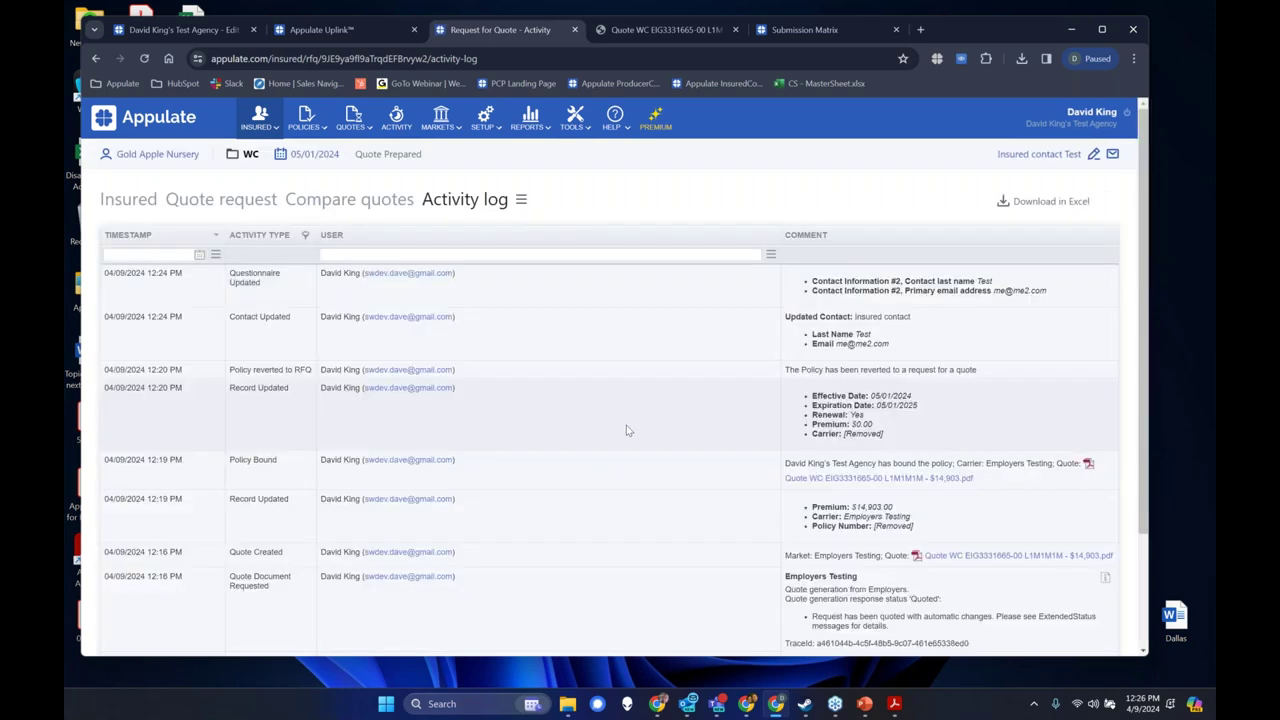
scroll(626, 430, "down", 2)
scroll(626, 430, "down", 1)
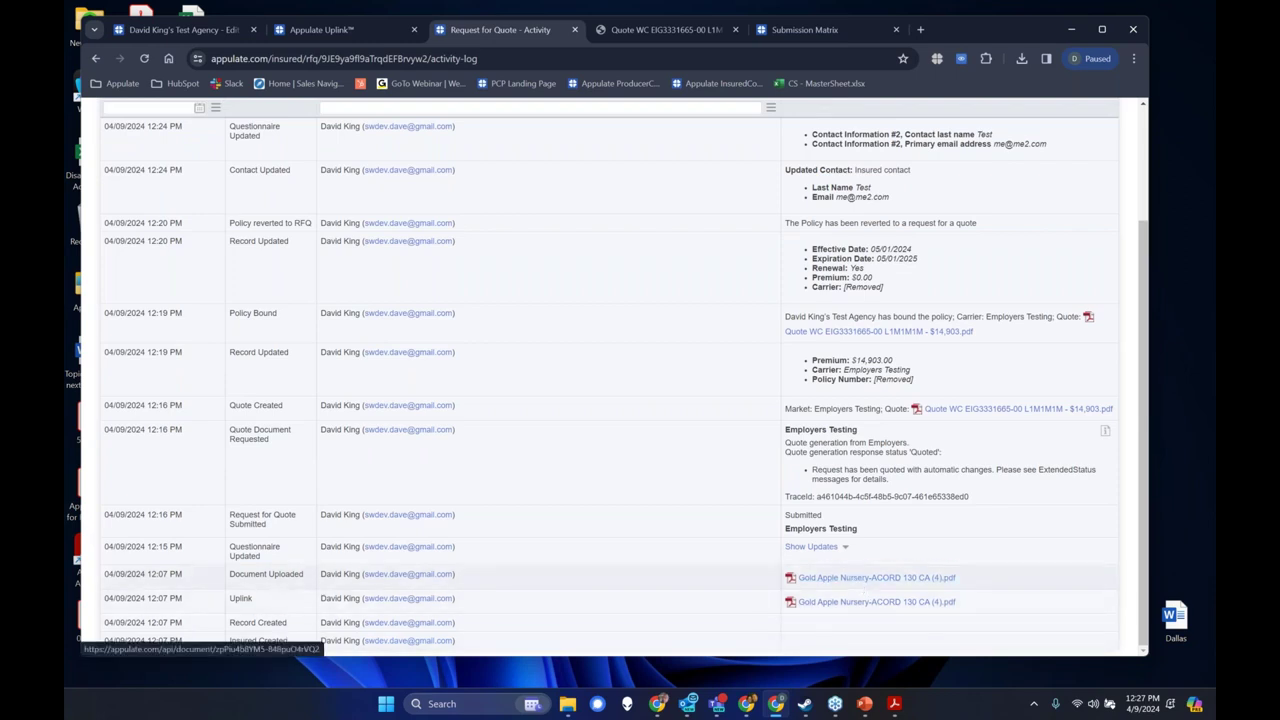
left_click(845, 549)
Review the expanded questionnaire changes in the log, then bring up the Help menu.
scroll(840, 545, "down", 1)
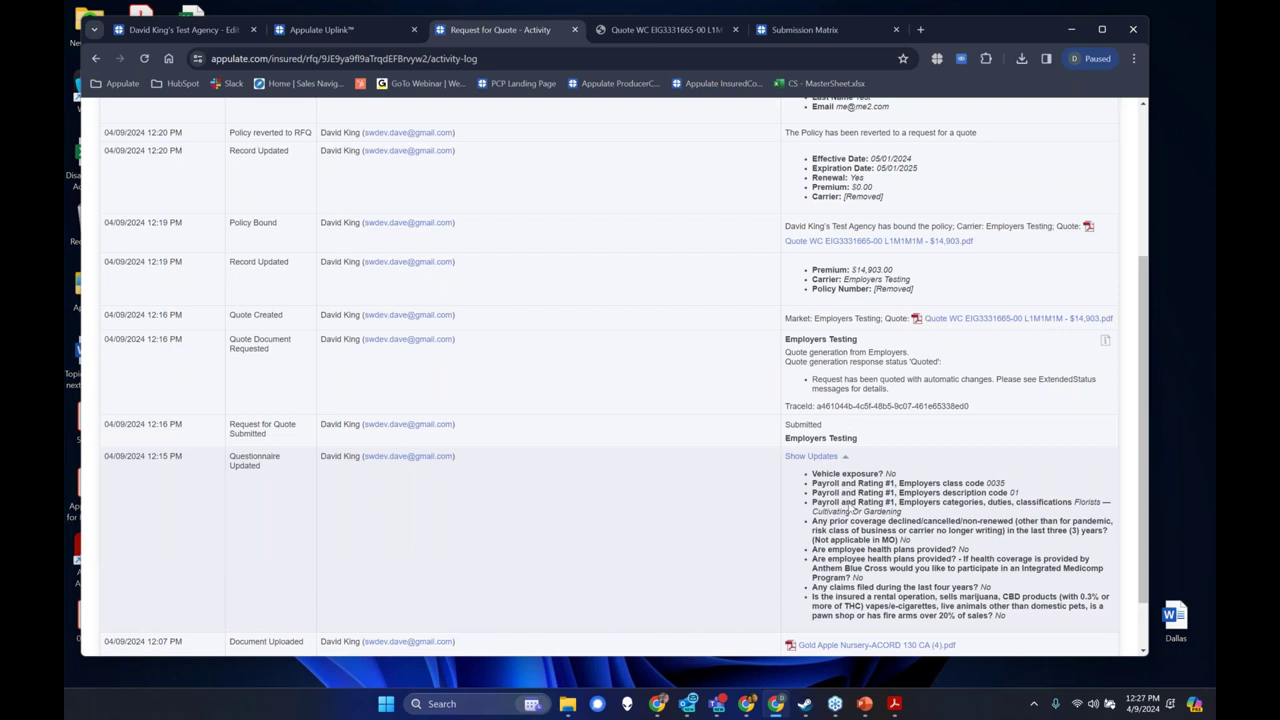
scroll(1009, 470, "down", 1)
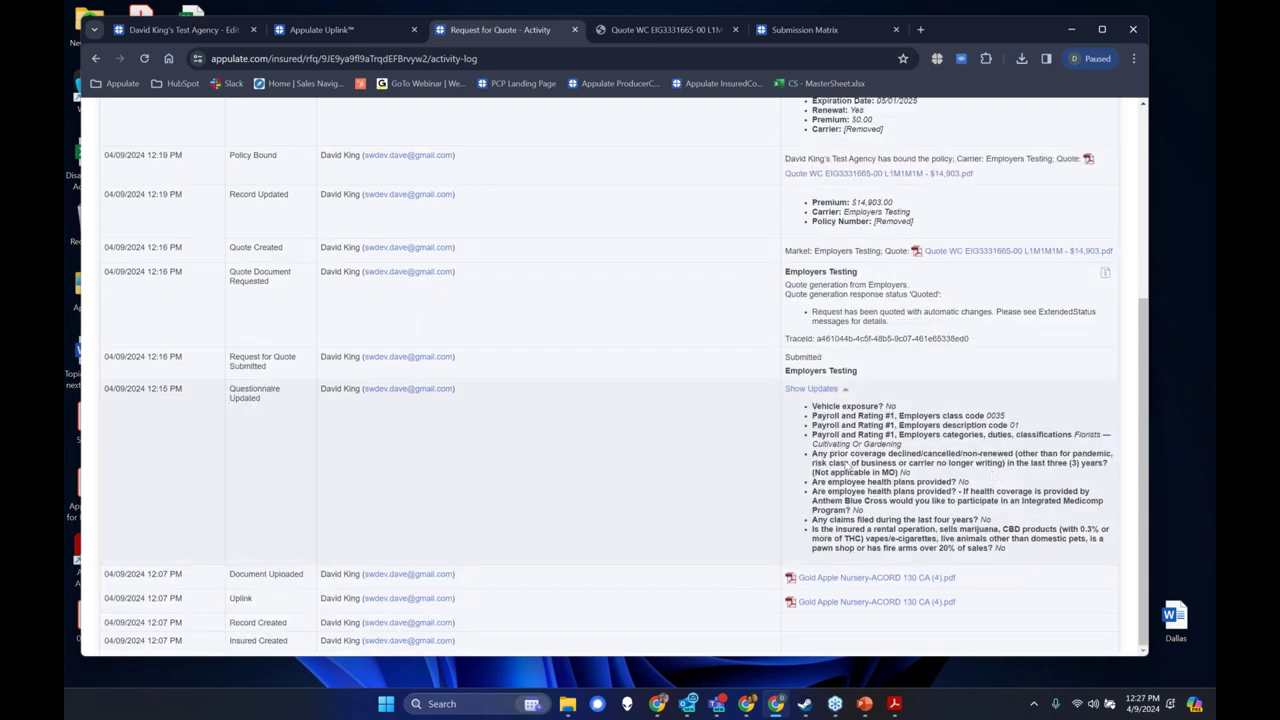
scroll(848, 451, "up", 1)
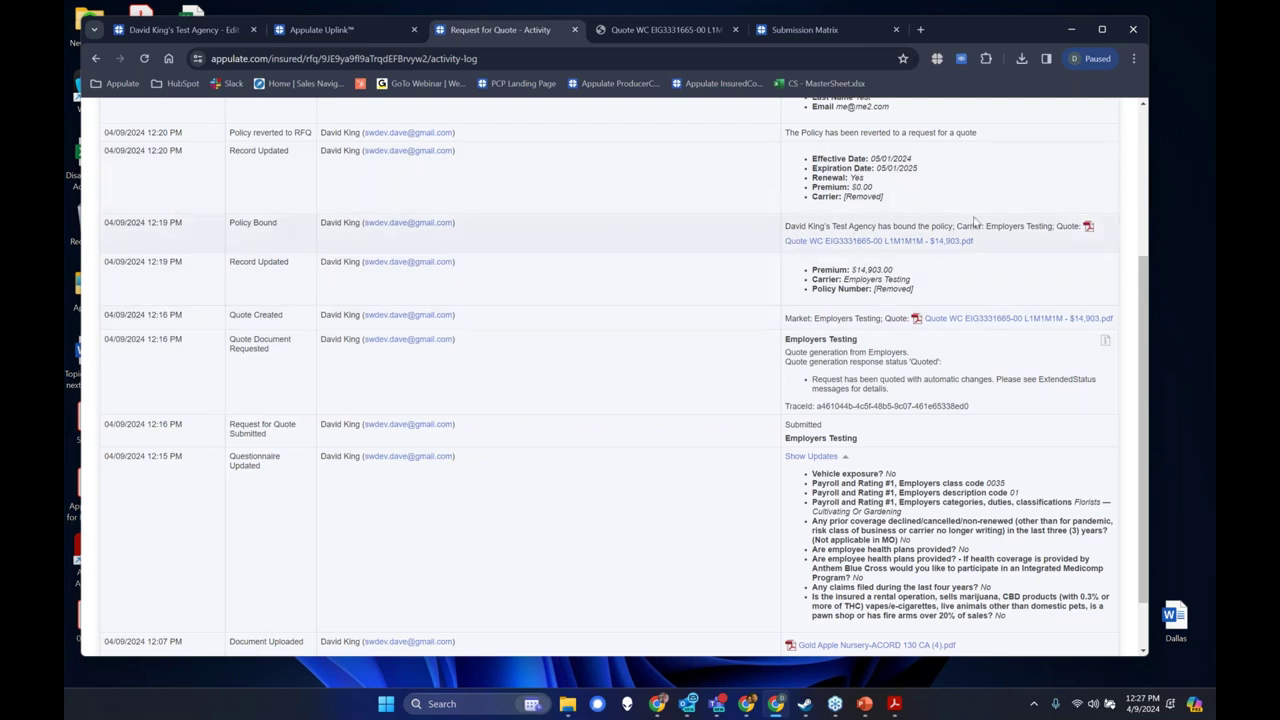
scroll(976, 224, "up", 2)
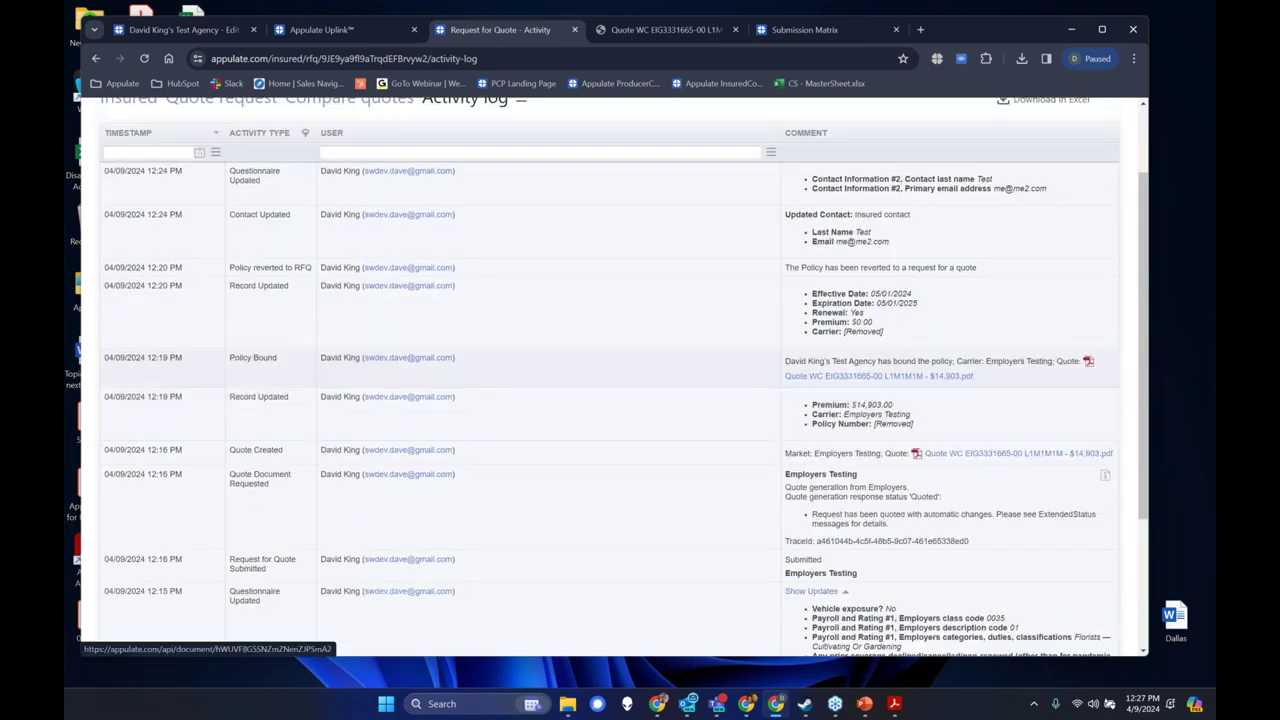
scroll(830, 296, "up", 2)
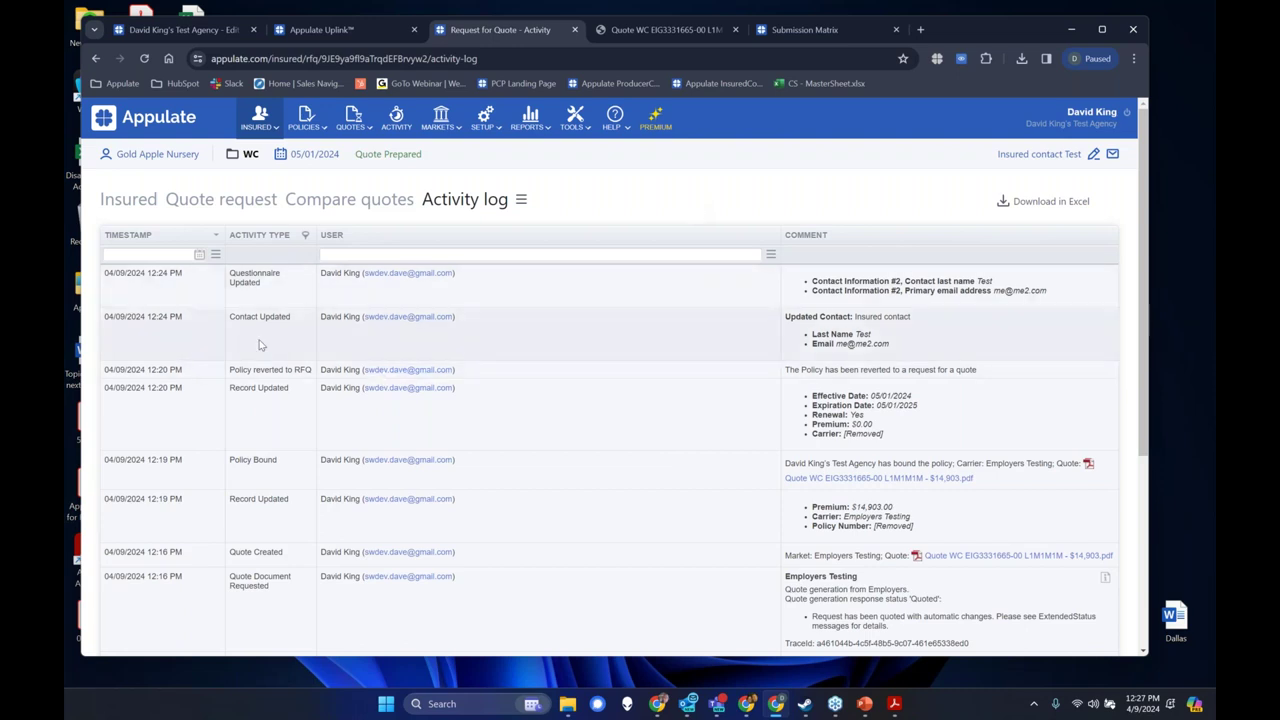
scroll(259, 344, "down", 3)
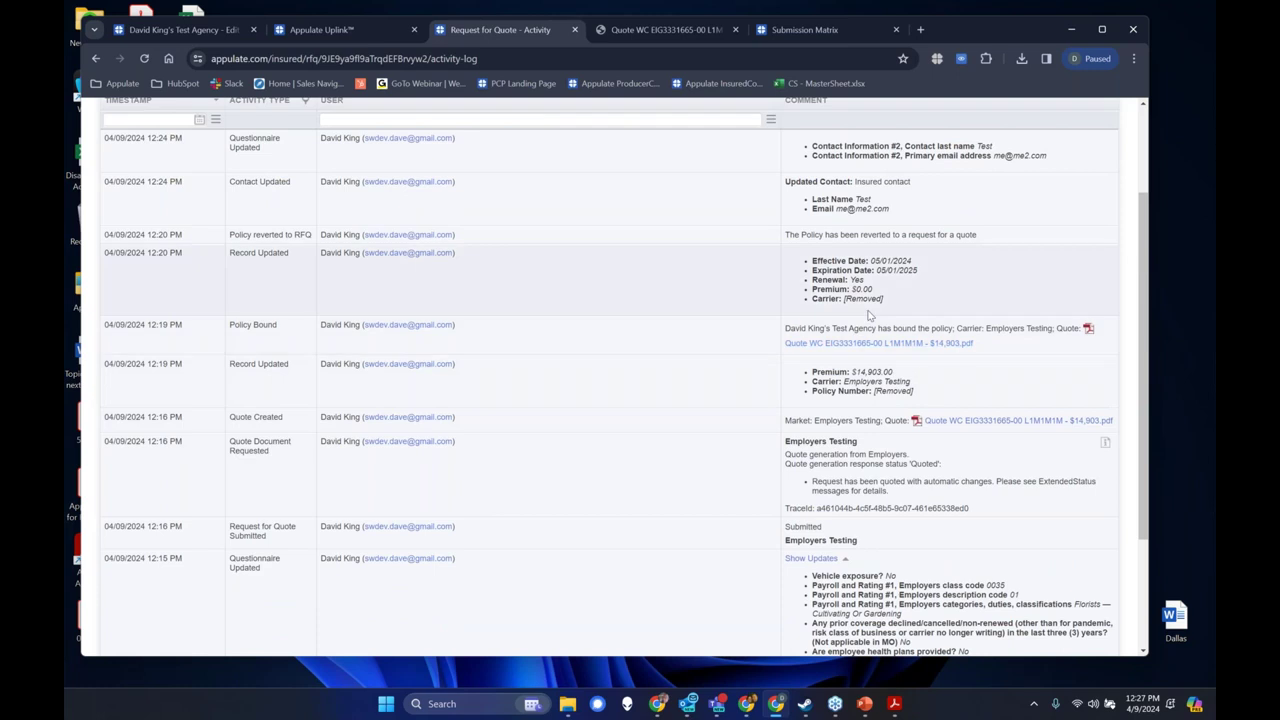
scroll(669, 197, "up", 3)
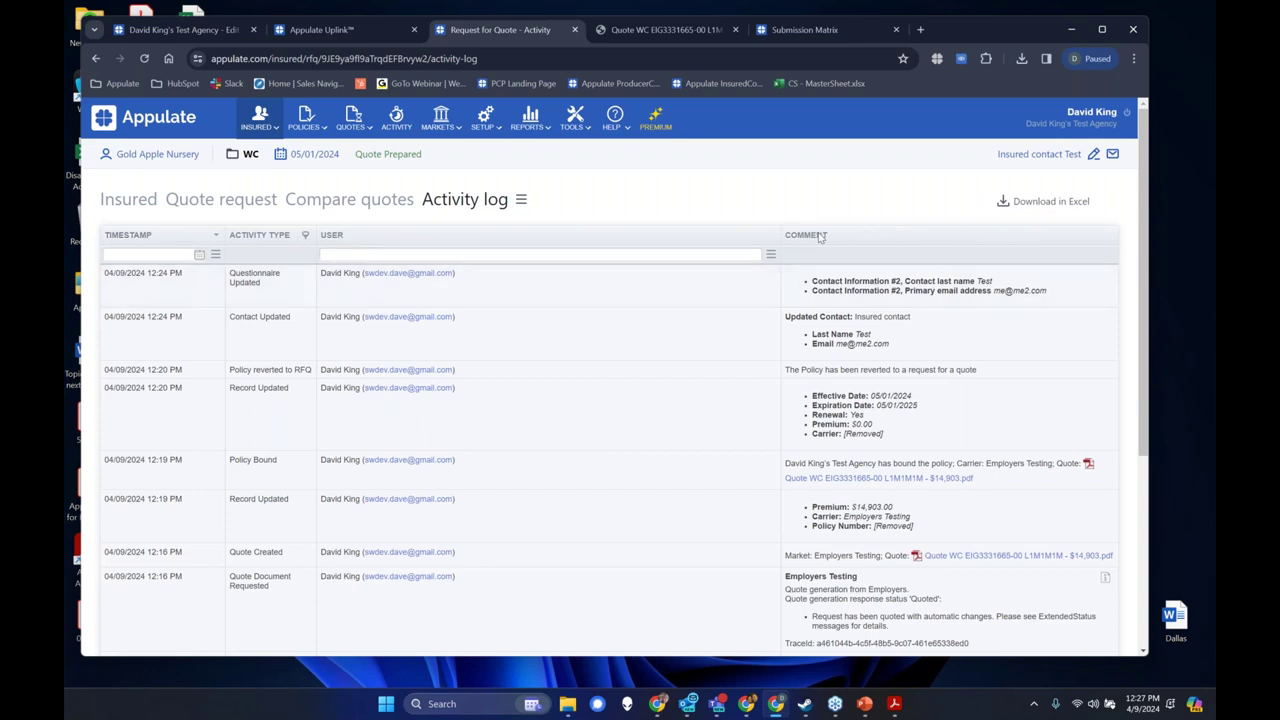
scroll(818, 236, "down", 1)
scroll(818, 236, "down", 2)
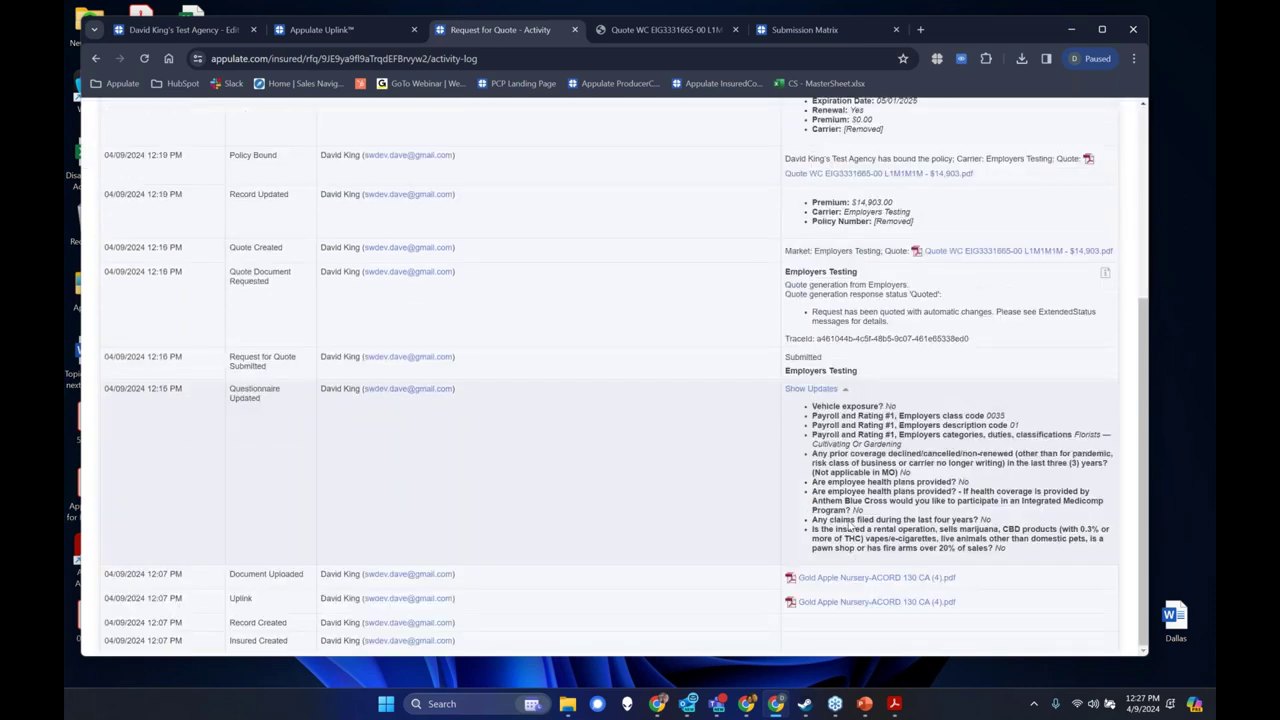
scroll(848, 314, "up", 4)
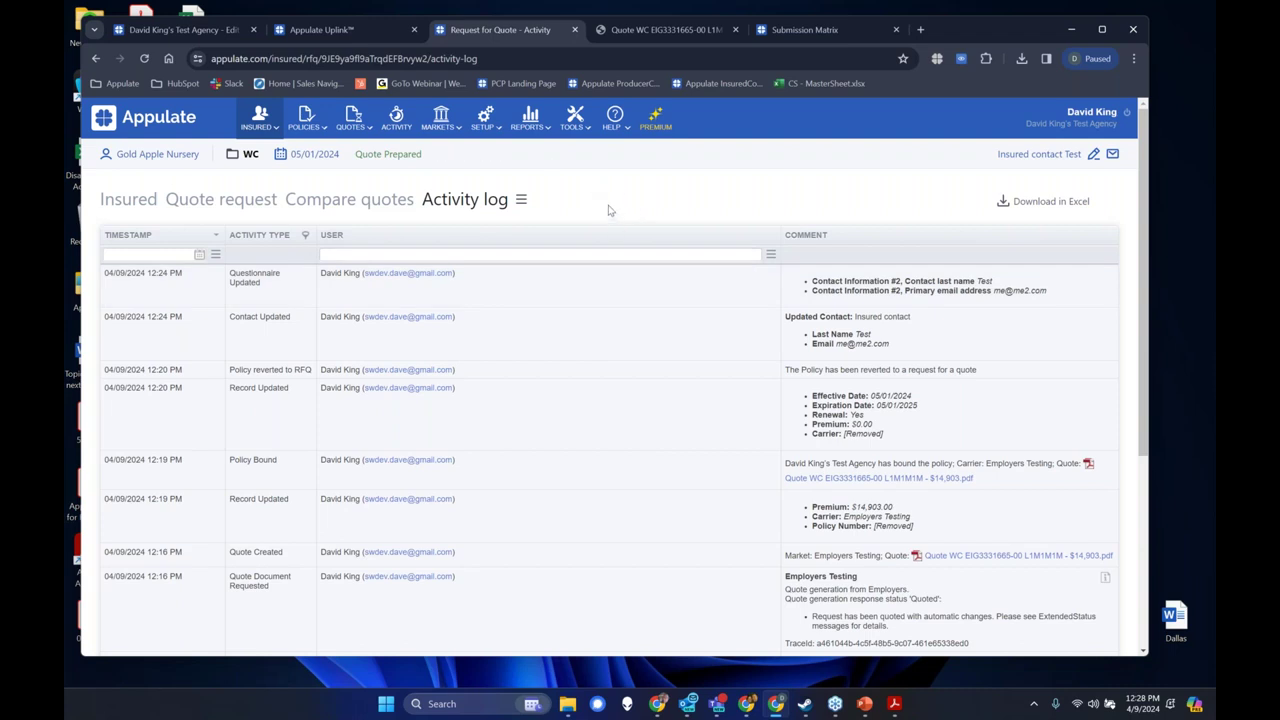
left_click(615, 118)
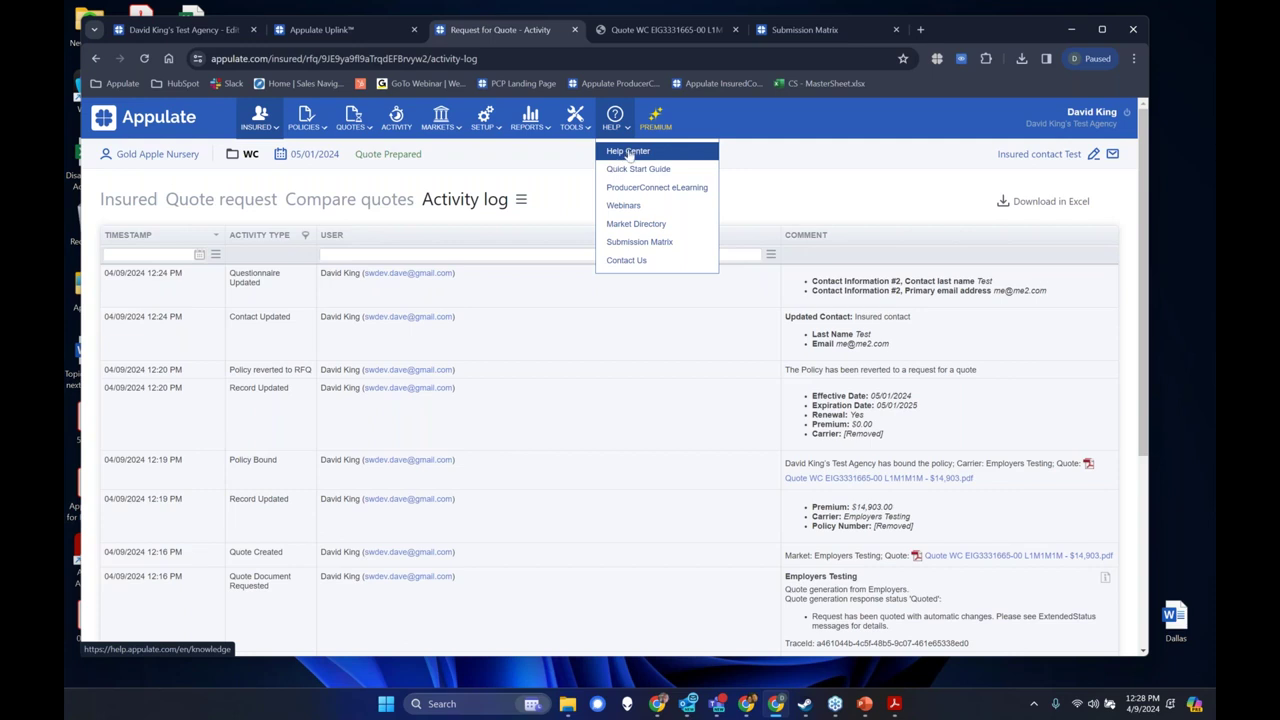
Open the Help Center knowledge base, search for 'Uplink', and dismiss the survey popup.
left_click(628, 152)
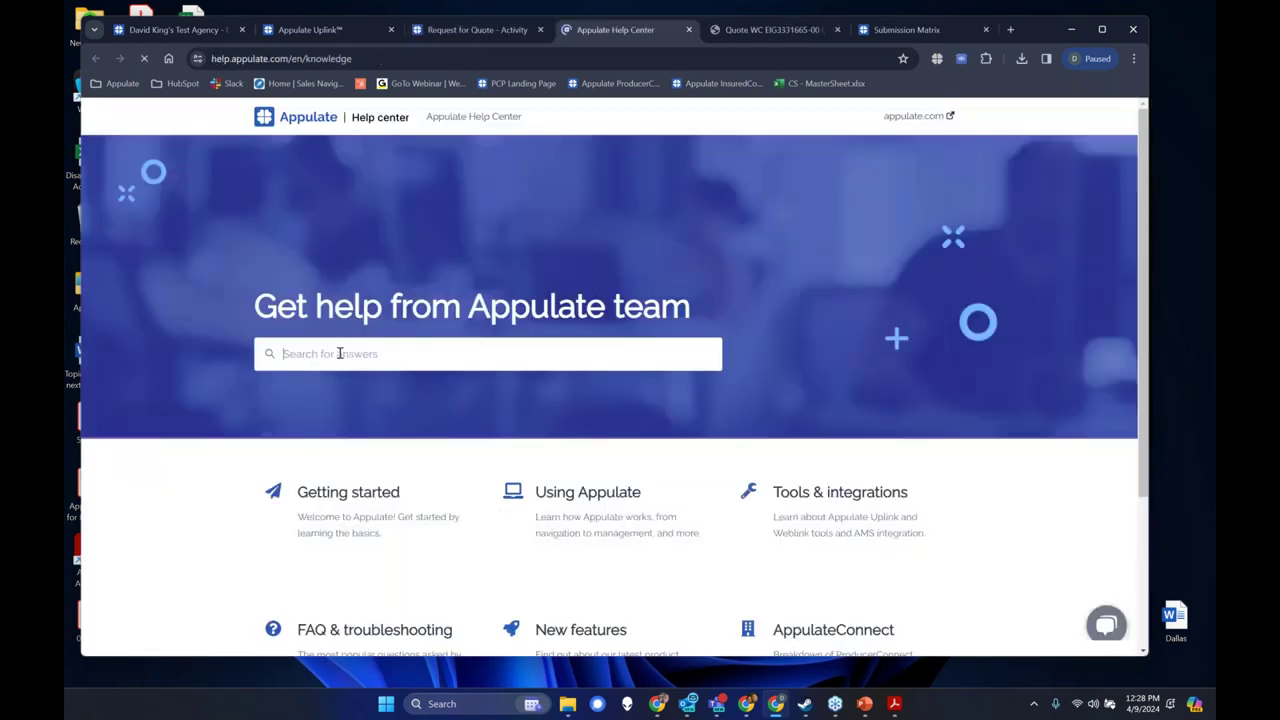
type("U")
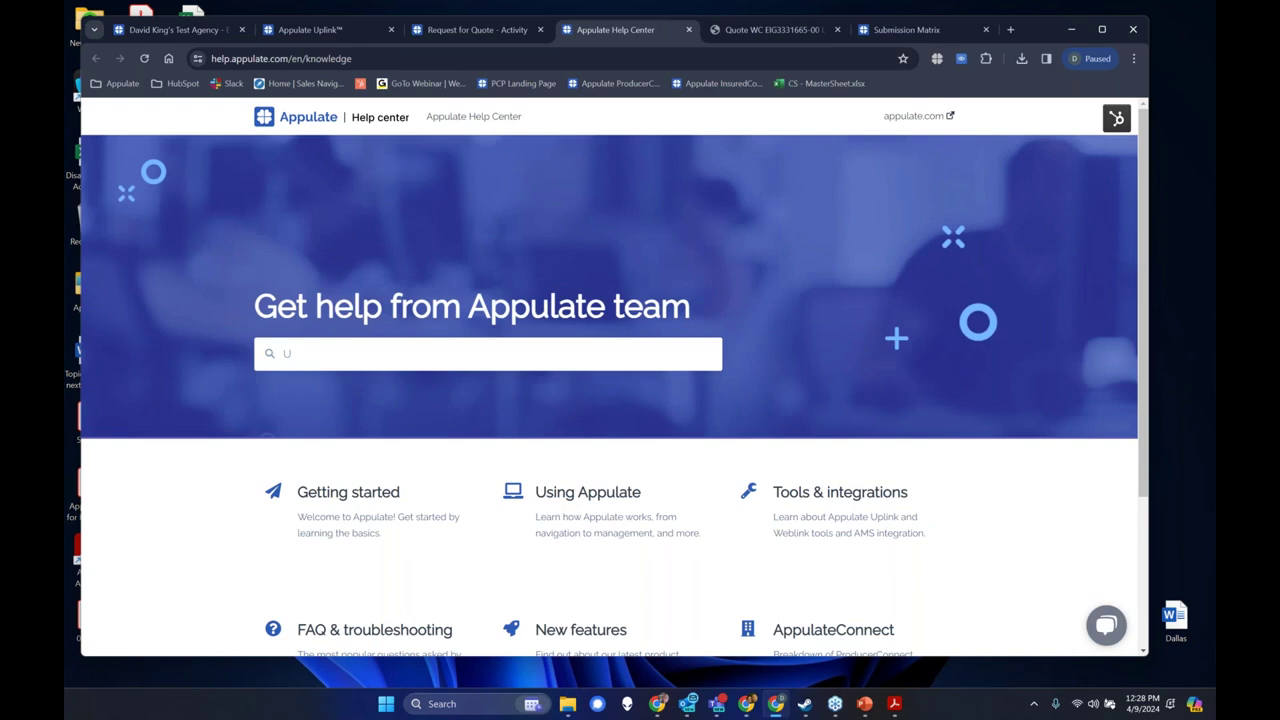
type("plink")
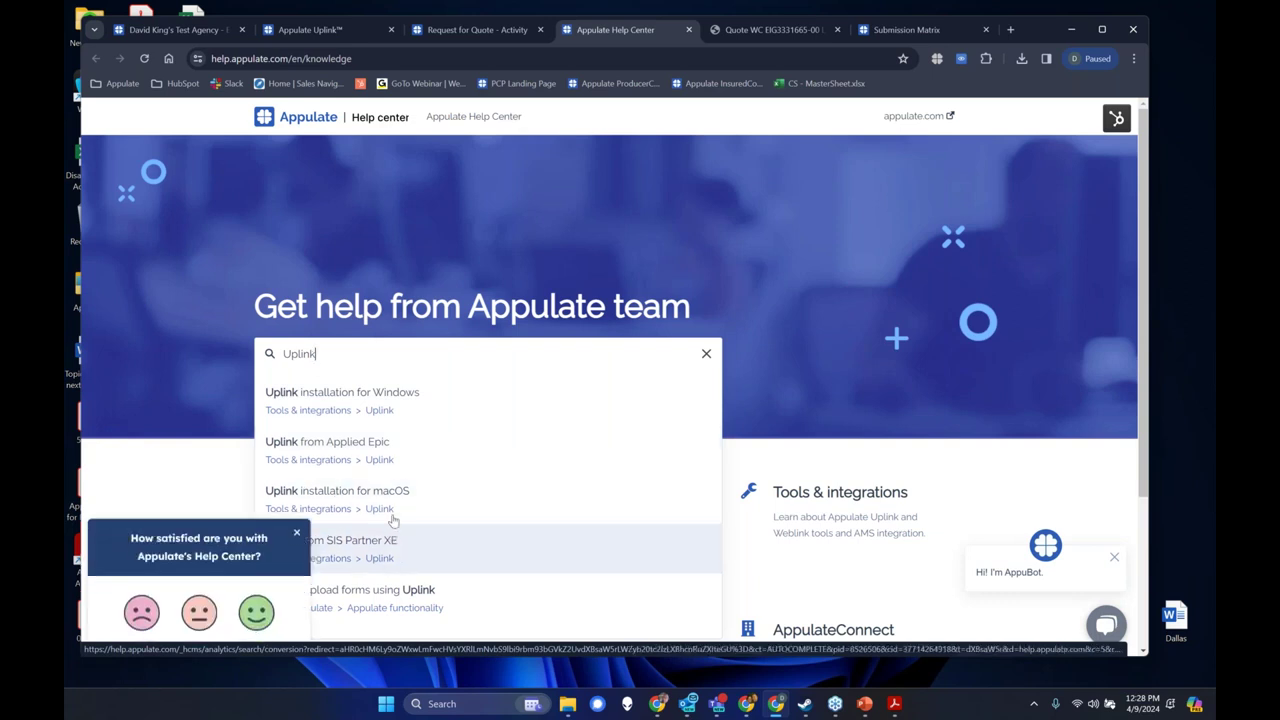
left_click(296, 533)
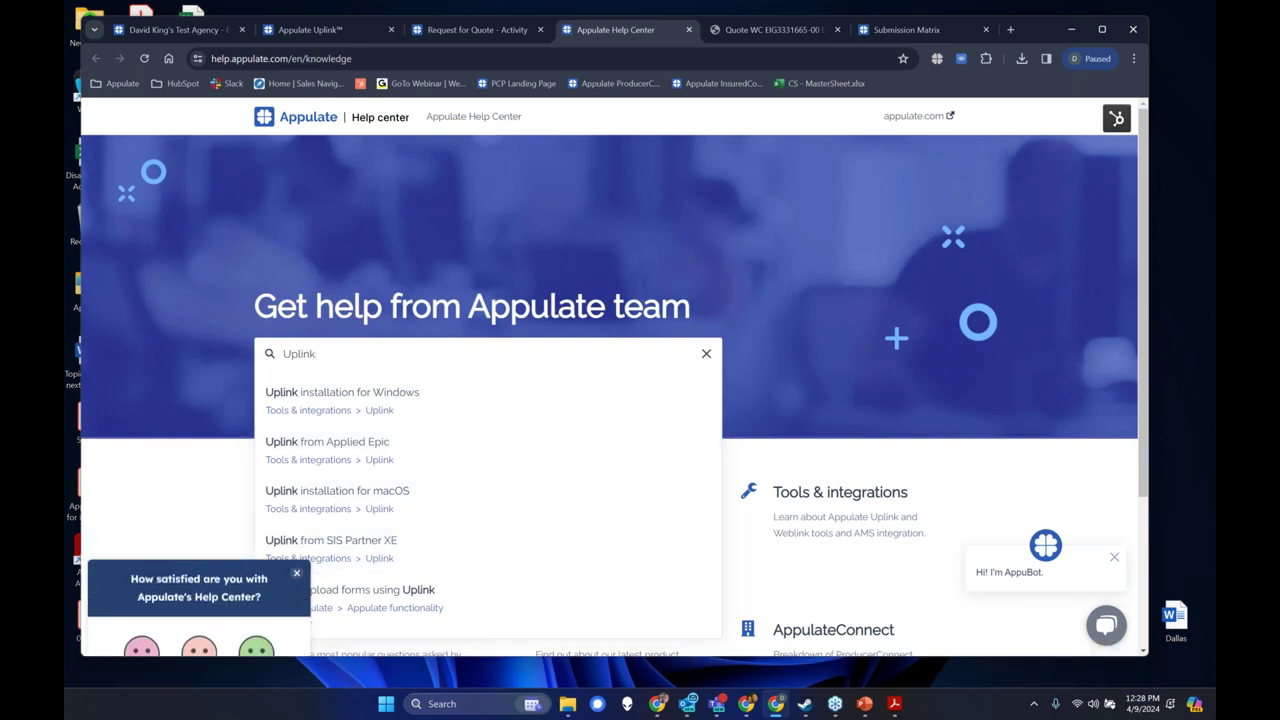
Replace the search with 'Market', browse the results, and return to the Request for Quote tab.
left_click_drag(343, 354, 283, 354)
type("Market")
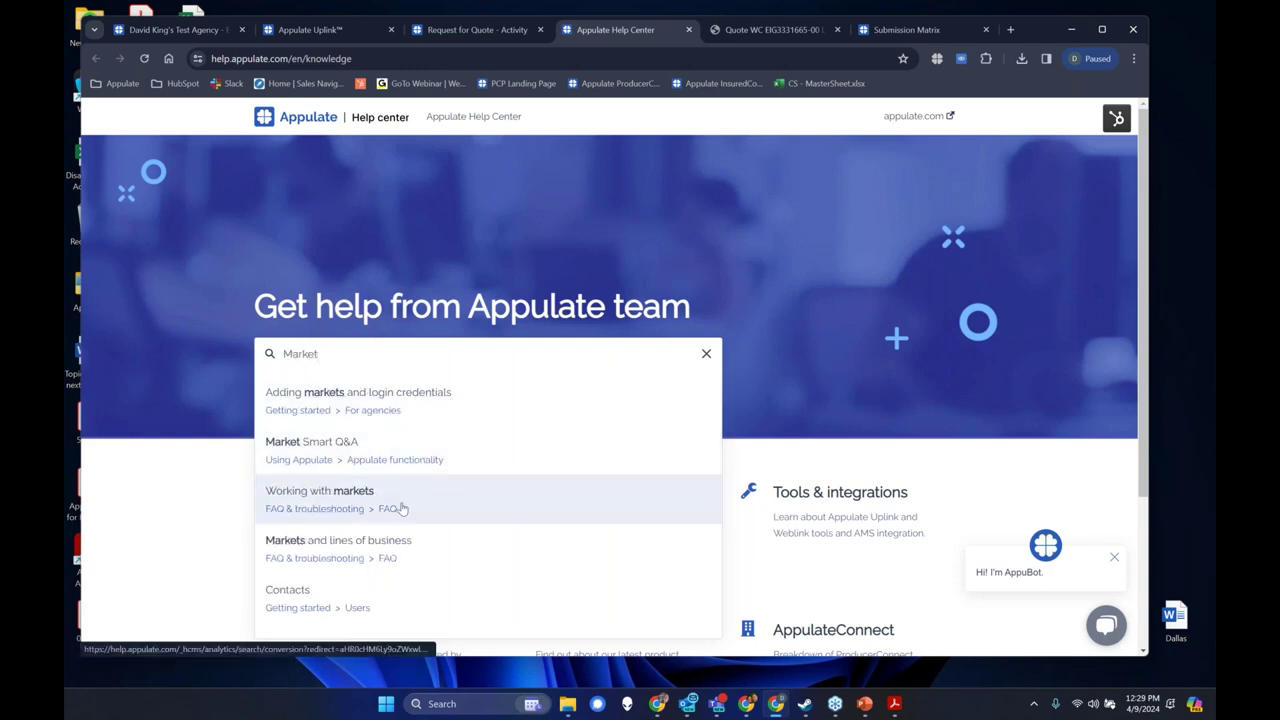
left_click(705, 353)
scroll(701, 352, "down", 1)
scroll(791, 551, "down", 2)
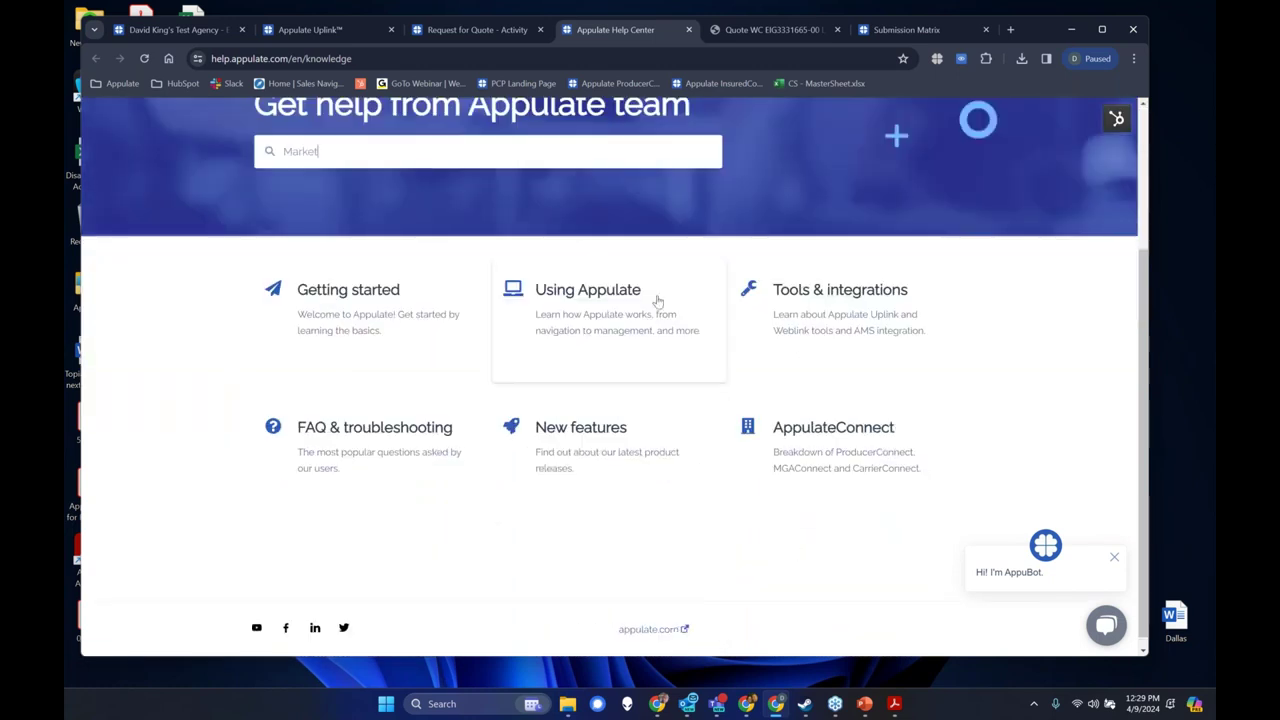
scroll(511, 538, "up", 1)
scroll(511, 538, "up", 2)
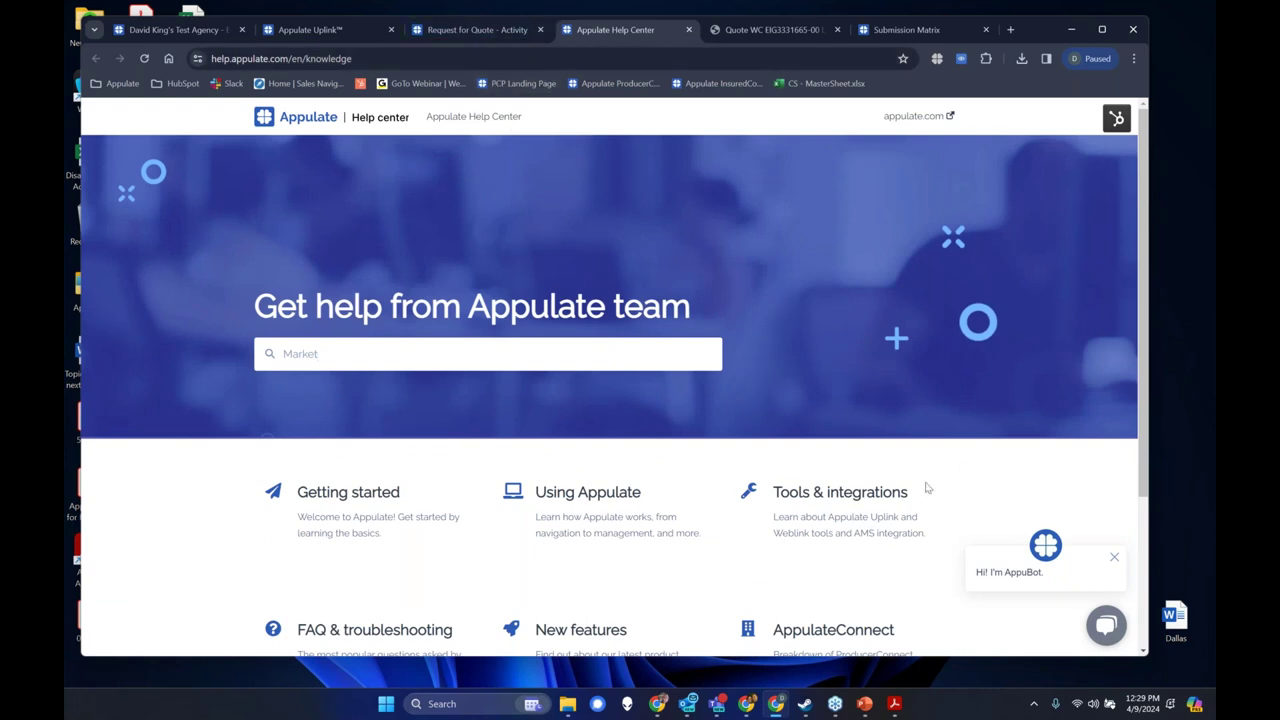
left_click(472, 29)
mouse_move(614, 120)
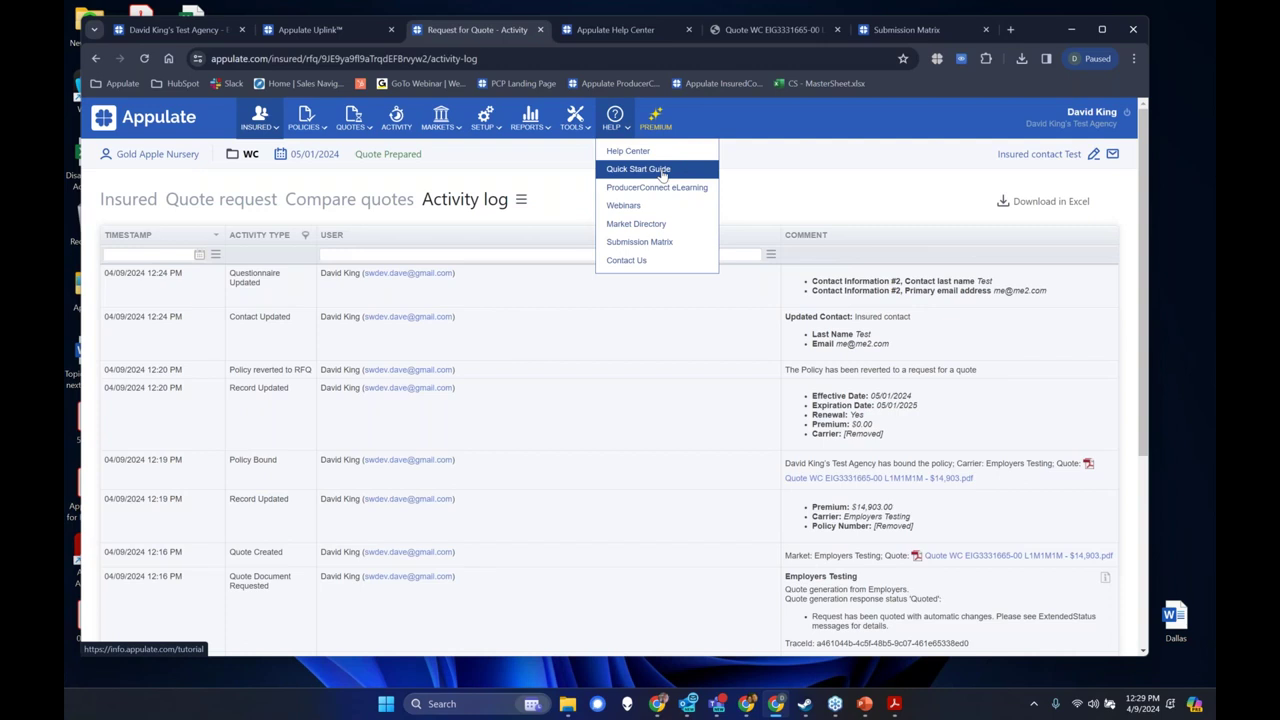
Open the Appulate 101 Quick Start Guide, scroll through it, and switch back to the Activity log.
left_click(662, 172)
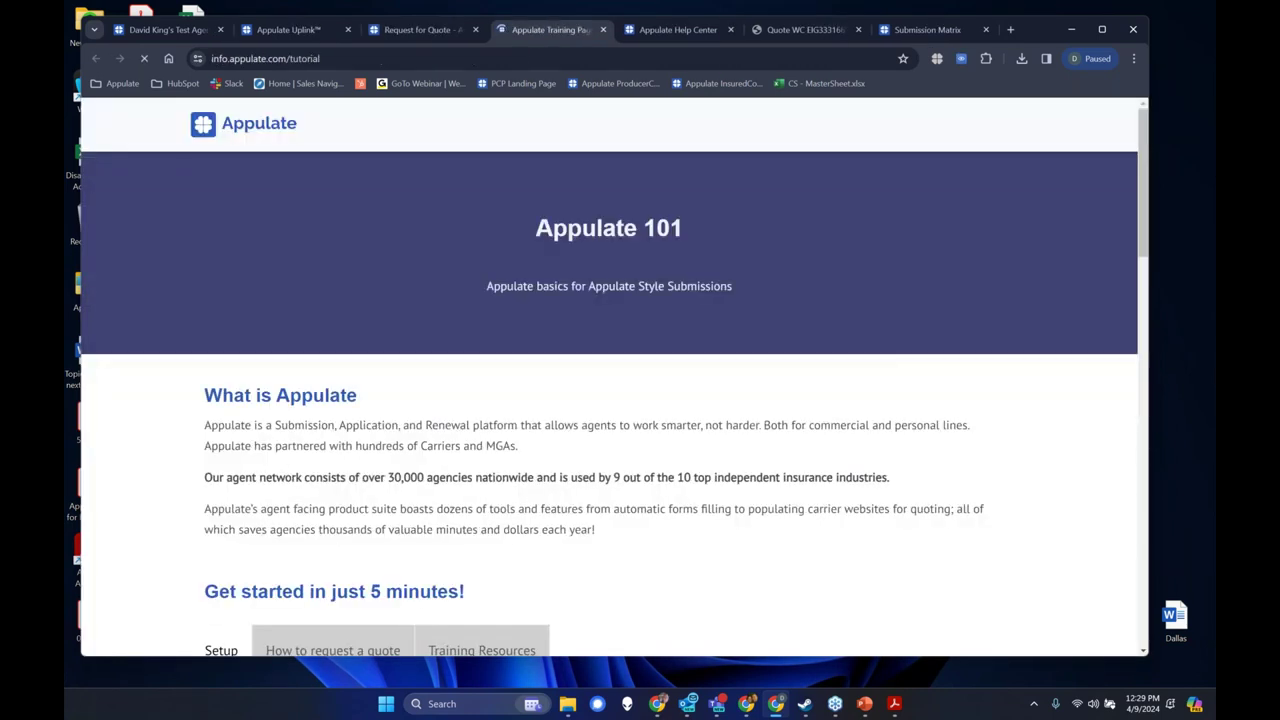
scroll(586, 366, "down", 4)
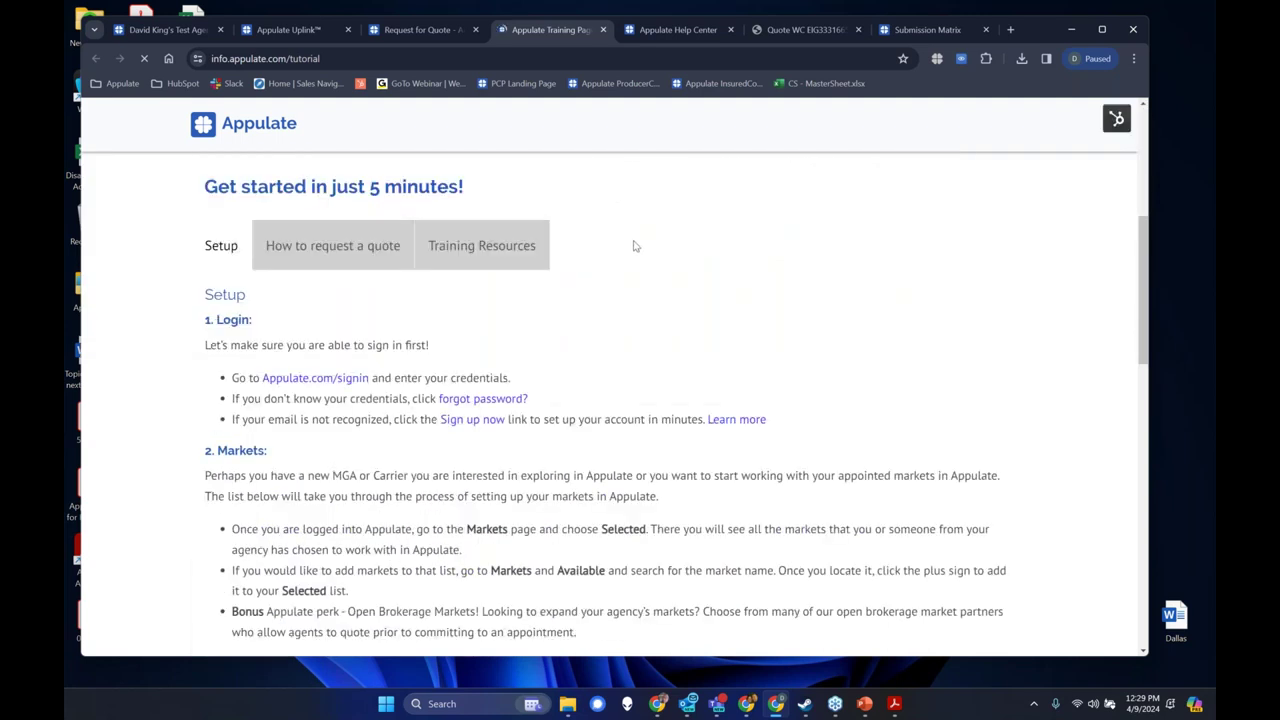
scroll(633, 246, "down", 3)
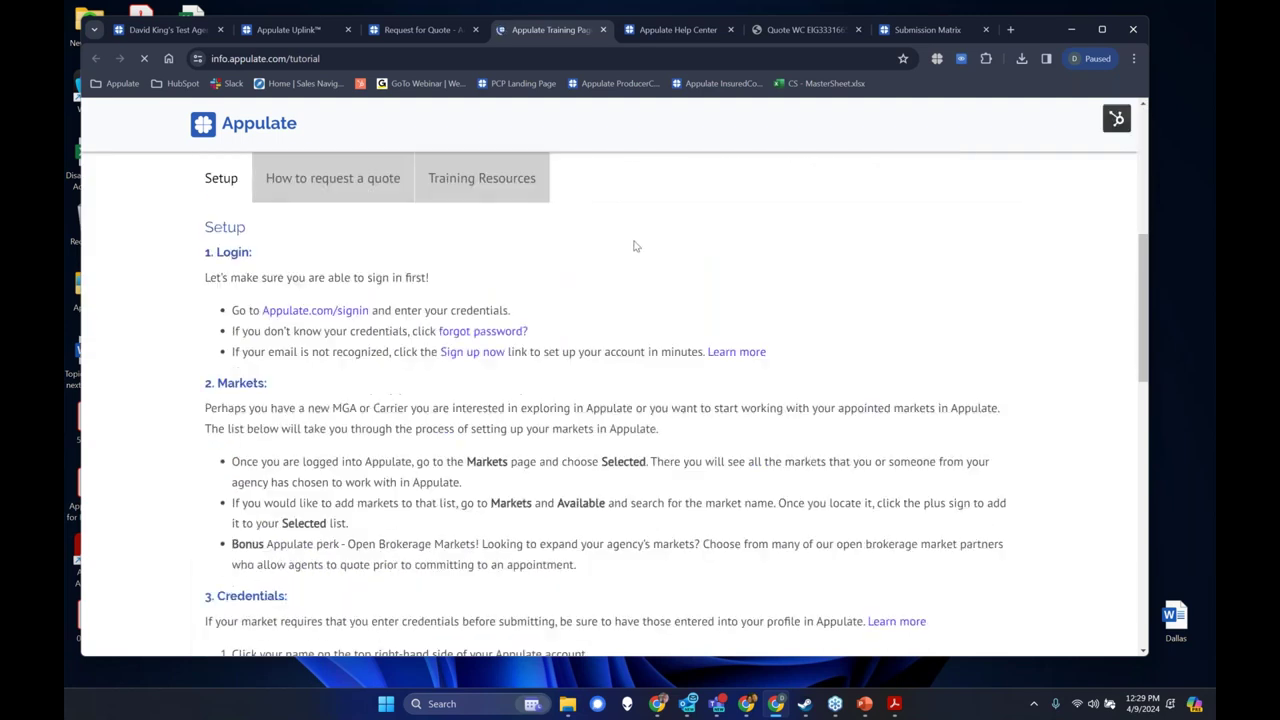
scroll(633, 246, "down", 5)
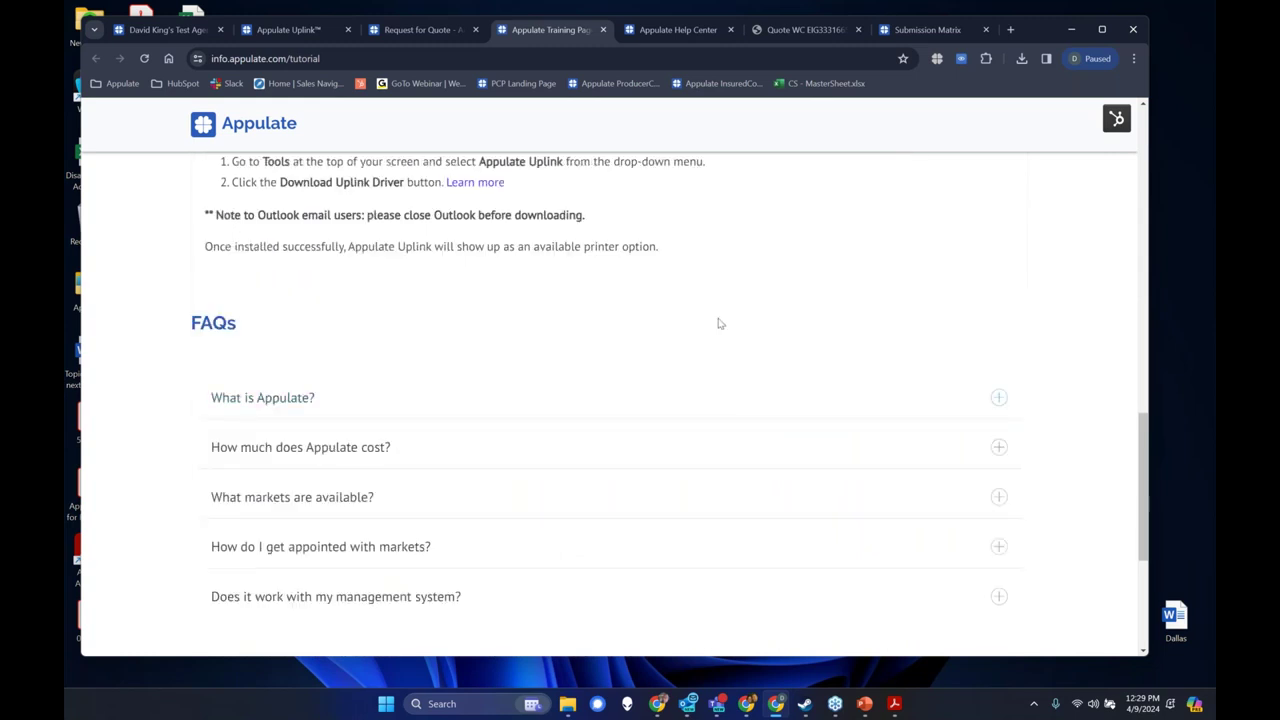
scroll(717, 322, "up", 2)
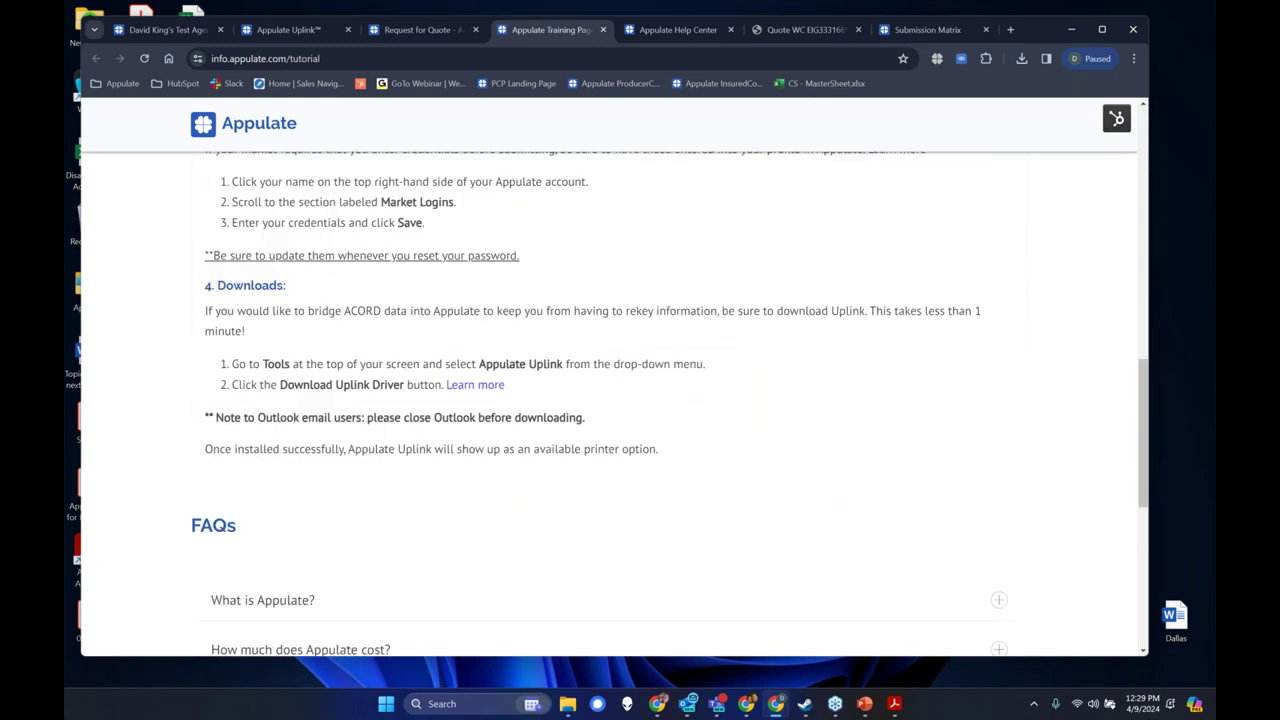
scroll(629, 329, "up", 10)
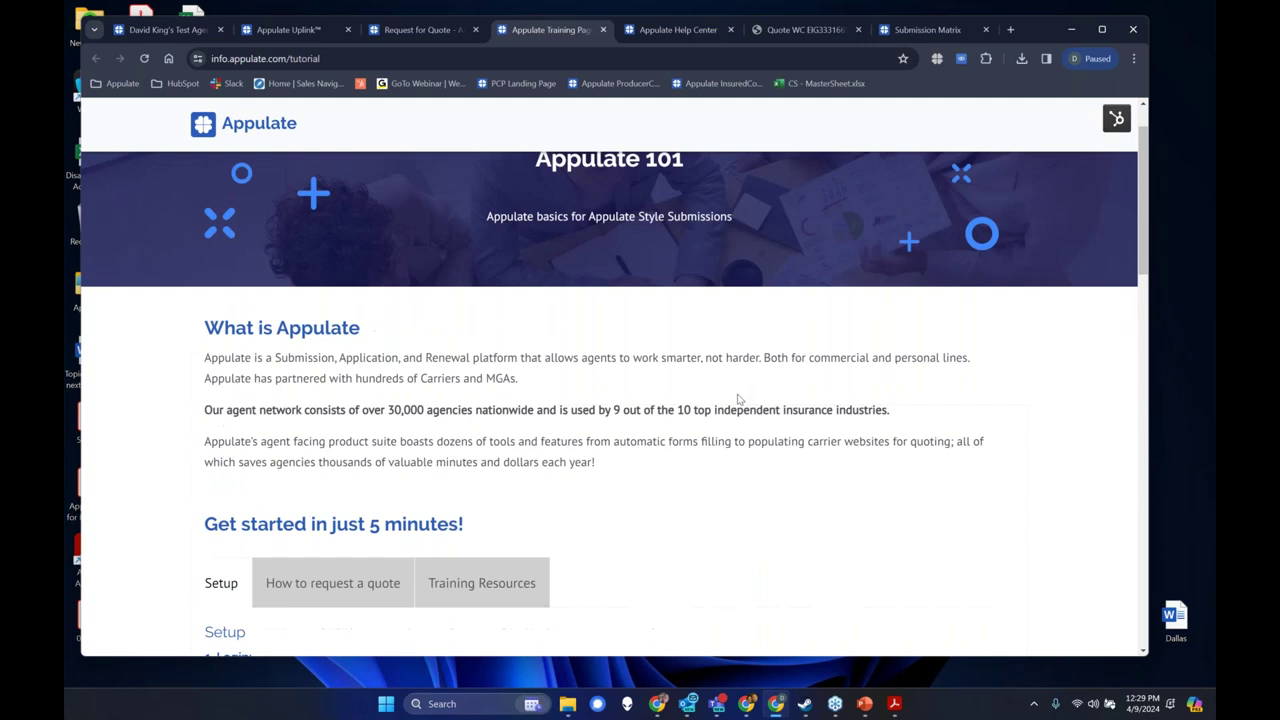
scroll(738, 399, "up", 1)
key("ctrl+shift+Tab")
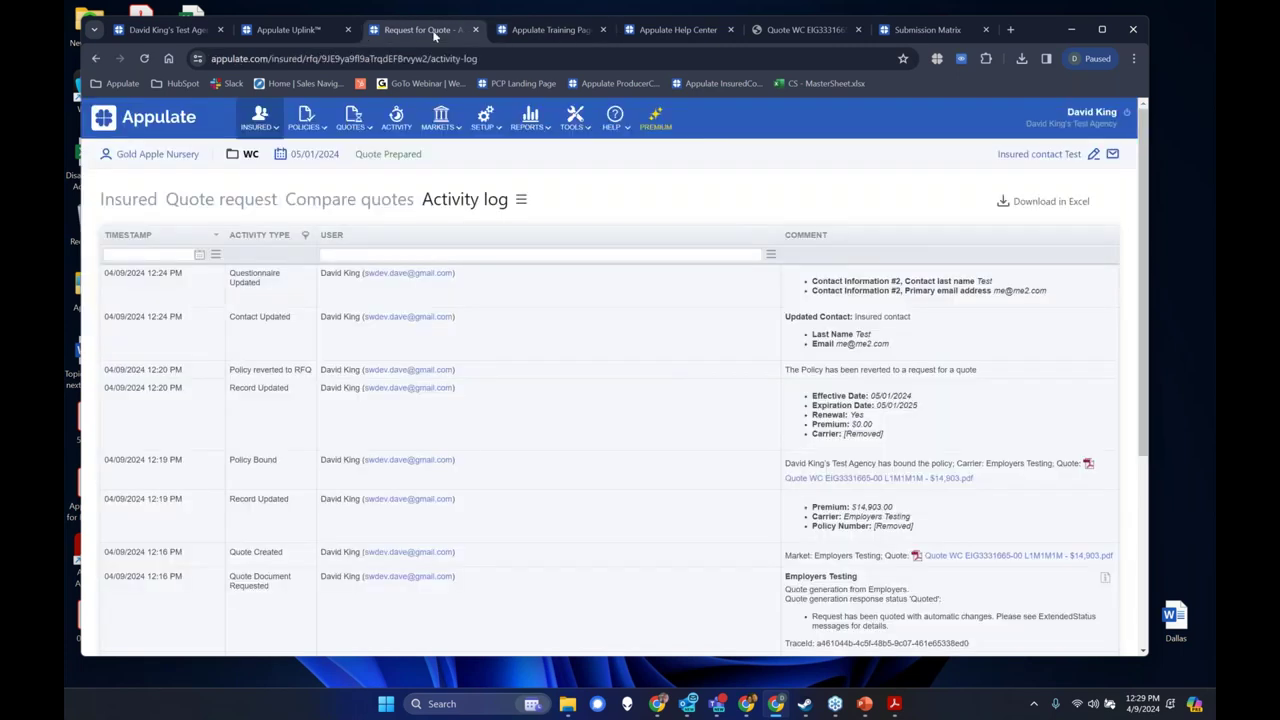
Bring the PCS Webinar PowerPoint deck to the front, showing its Appulate 12 Getting Started slide.
left_click(946, 679)
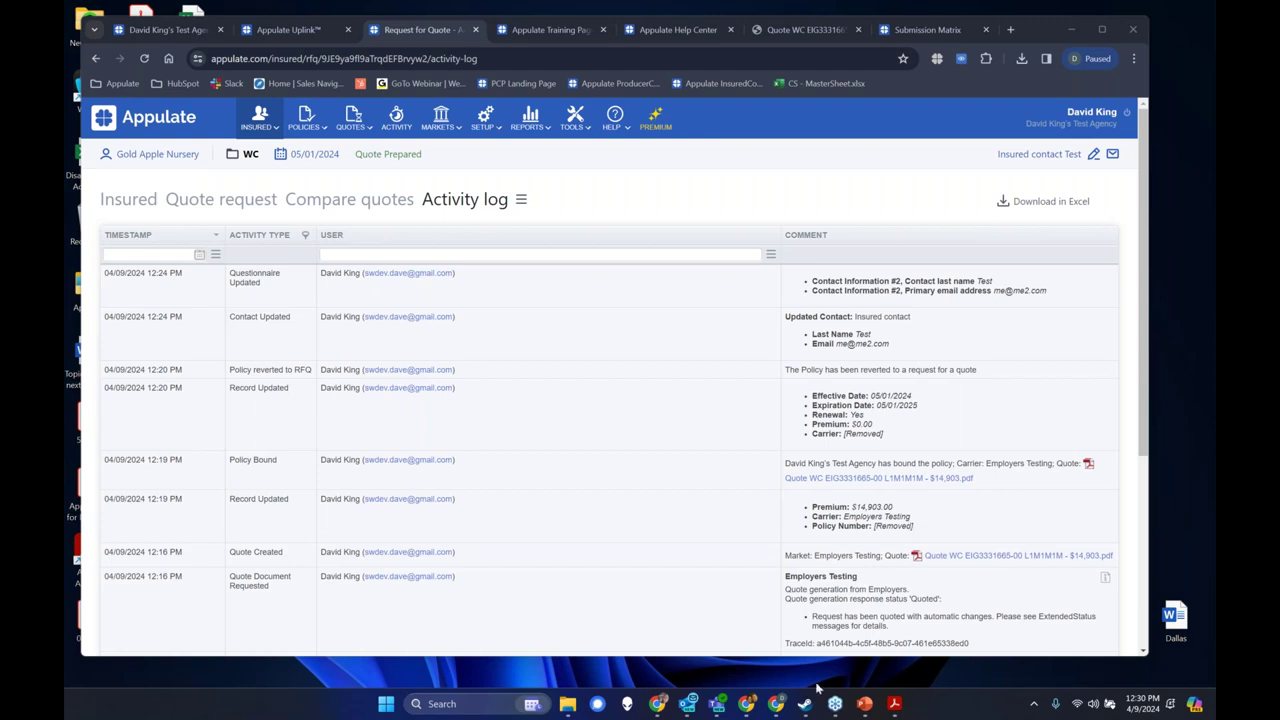
mouse_move(866, 706)
left_click(866, 704)
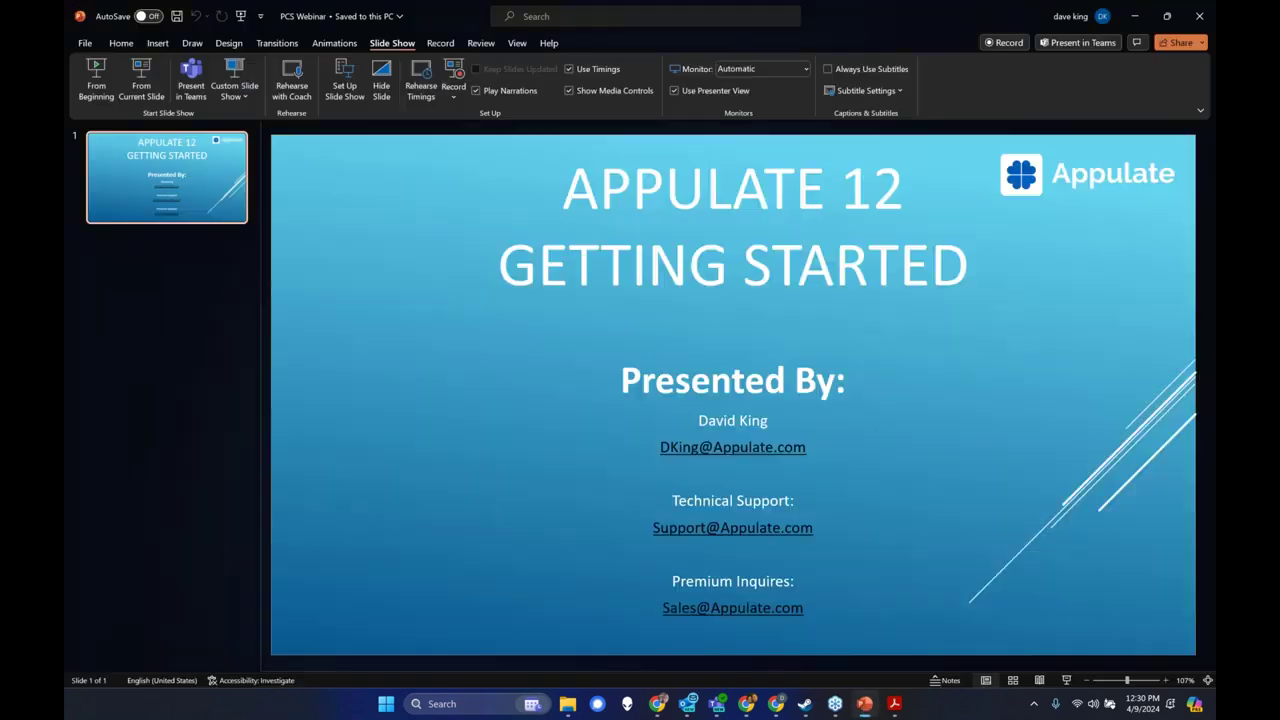